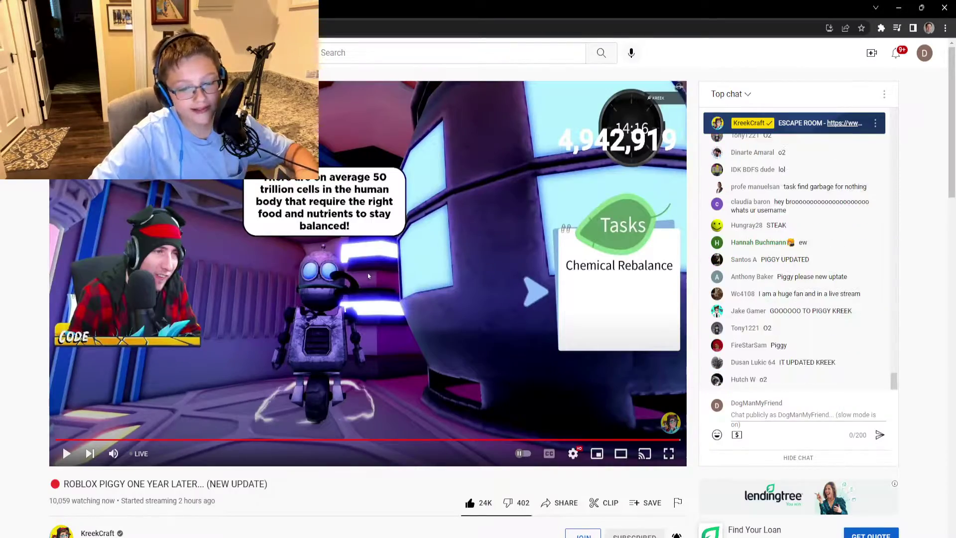
{"action": "key", "text": "alt+Tab"}
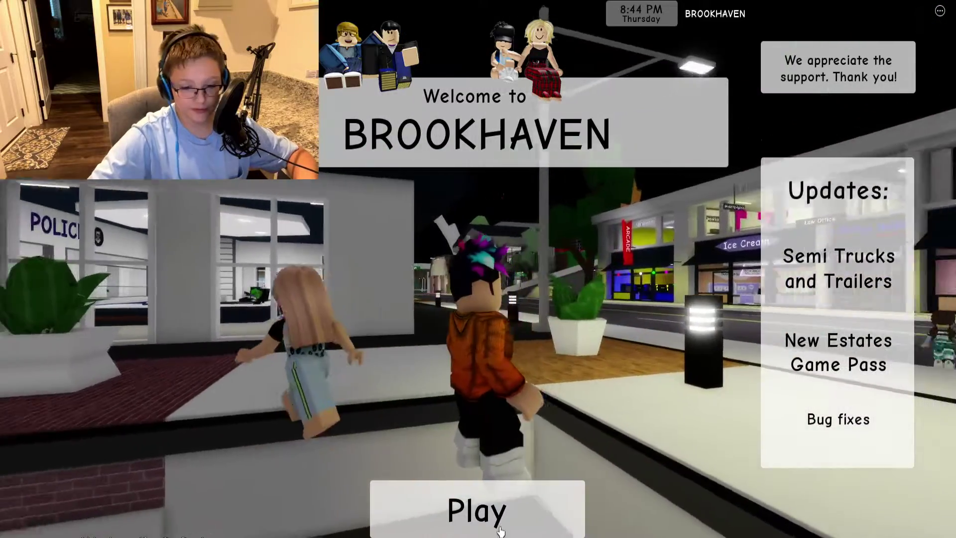
Start Brookhaven from the welcome screen and walk toward the street by the apartments
{"action": "left_click", "coordinate": [501, 527]}
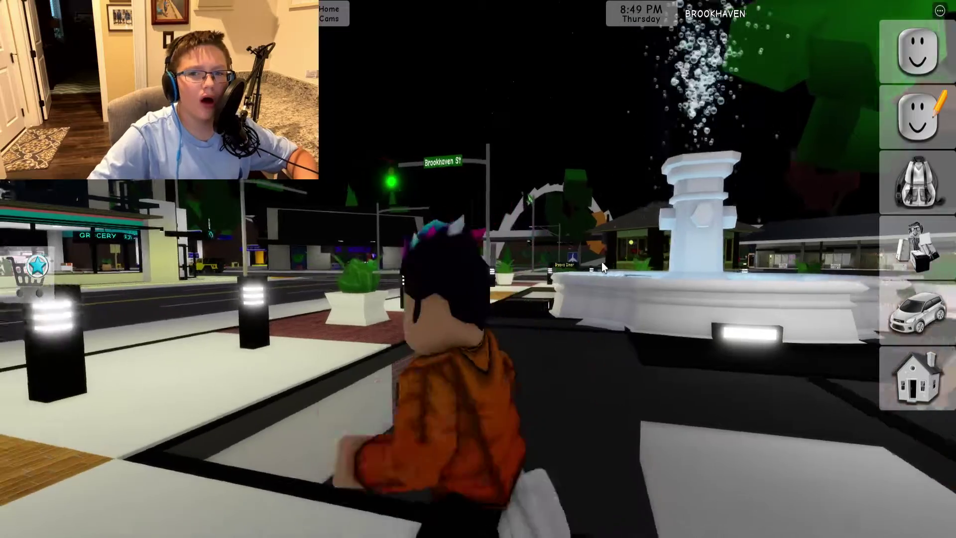
{"action": "key", "text": "w"}
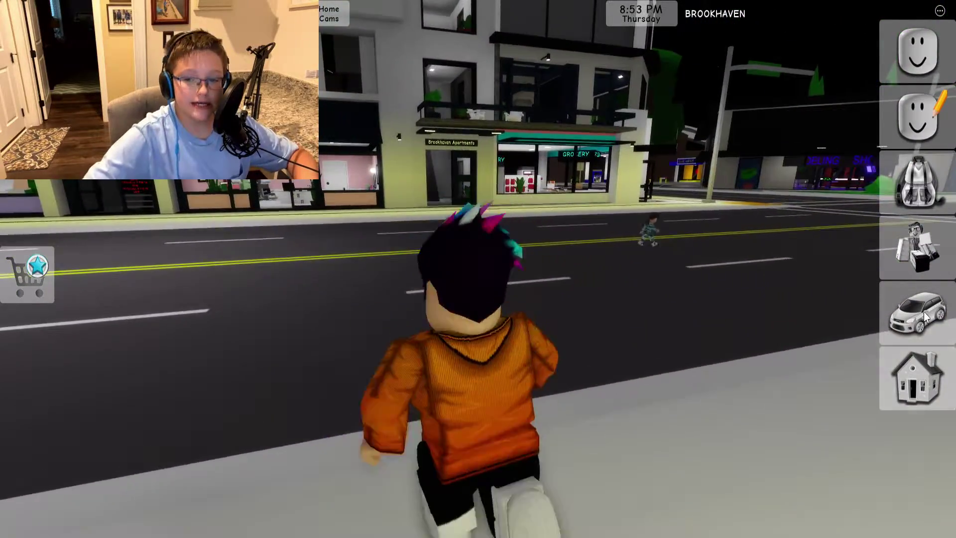
Spawn the white semi truck from the vehicle list and climb in to drive
{"action": "left_click", "coordinate": [924, 311]}
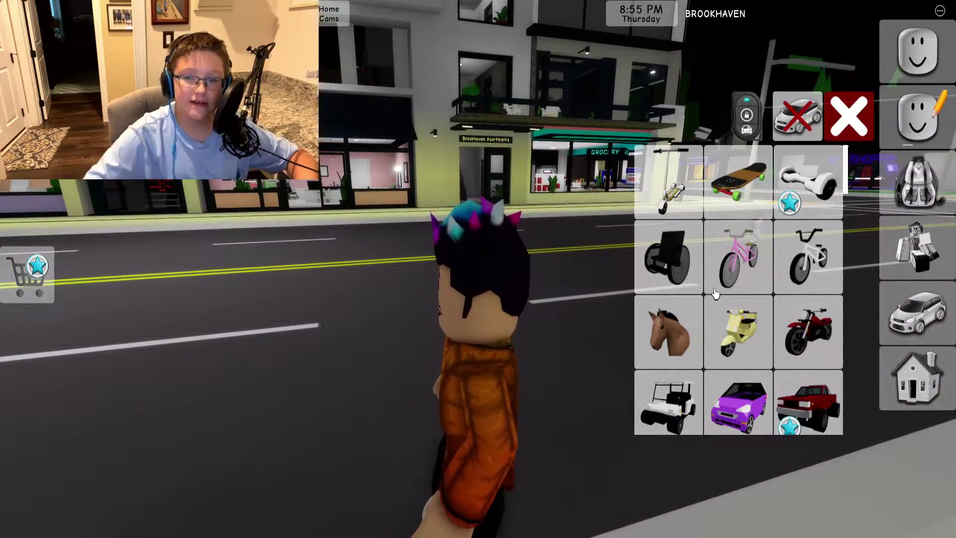
{"action": "scroll", "coordinate": [710, 300], "scroll_direction": "down", "scroll_amount": 5}
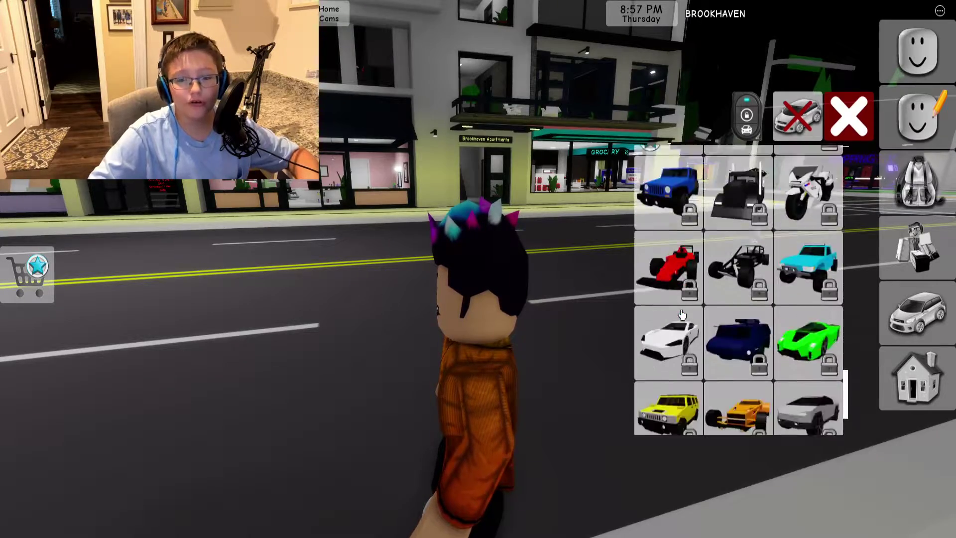
{"action": "scroll", "coordinate": [680, 309], "scroll_direction": "down", "scroll_amount": 3}
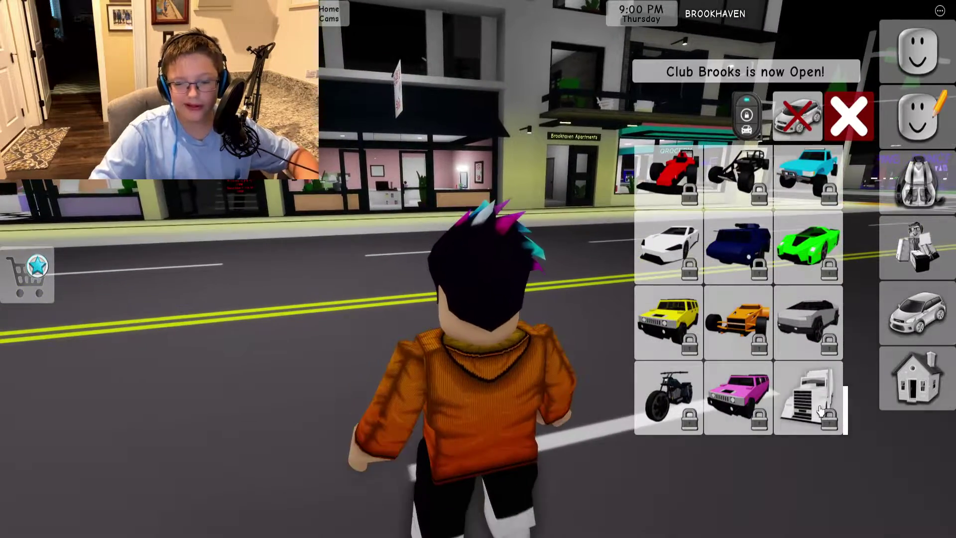
{"action": "left_click", "coordinate": [805, 396]}
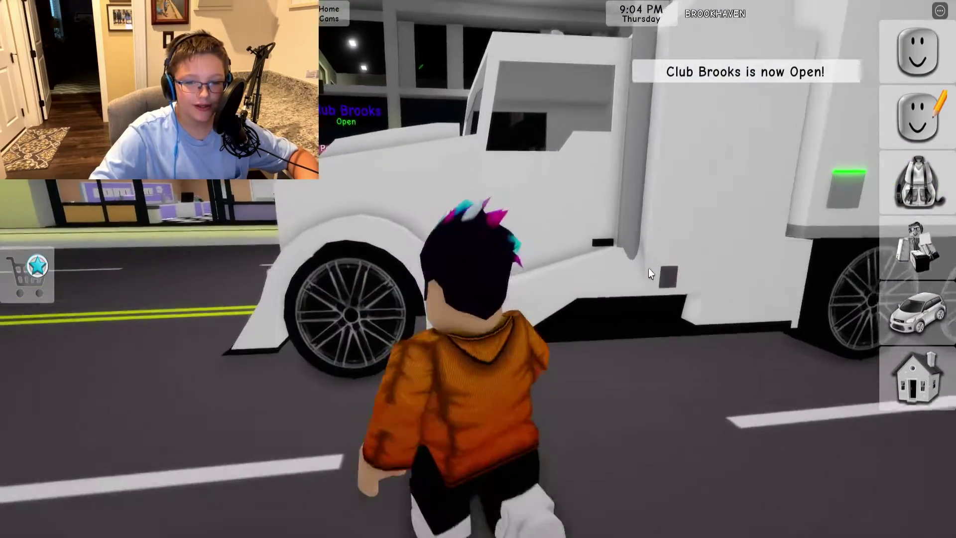
{"action": "key", "text": "e"}
{"action": "scroll", "coordinate": [648, 268], "scroll_direction": "down", "scroll_amount": 5}
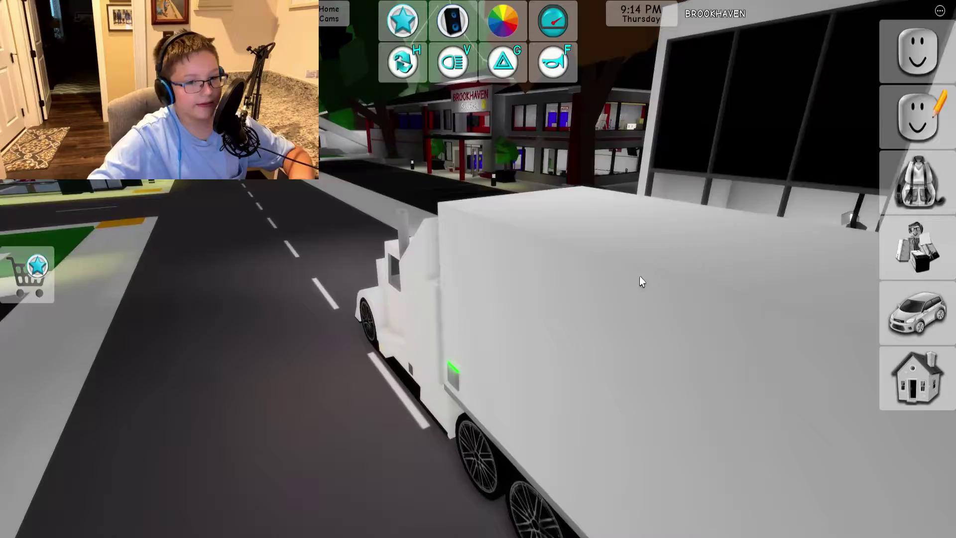
Swing the view to the truck's side, toggle the trailer lock, and get out
{"action": "left_click_drag", "start_coordinate": [640, 276], "coordinate": [637, 279]}
{"action": "scroll", "coordinate": [634, 272], "scroll_direction": "up", "scroll_amount": 6}
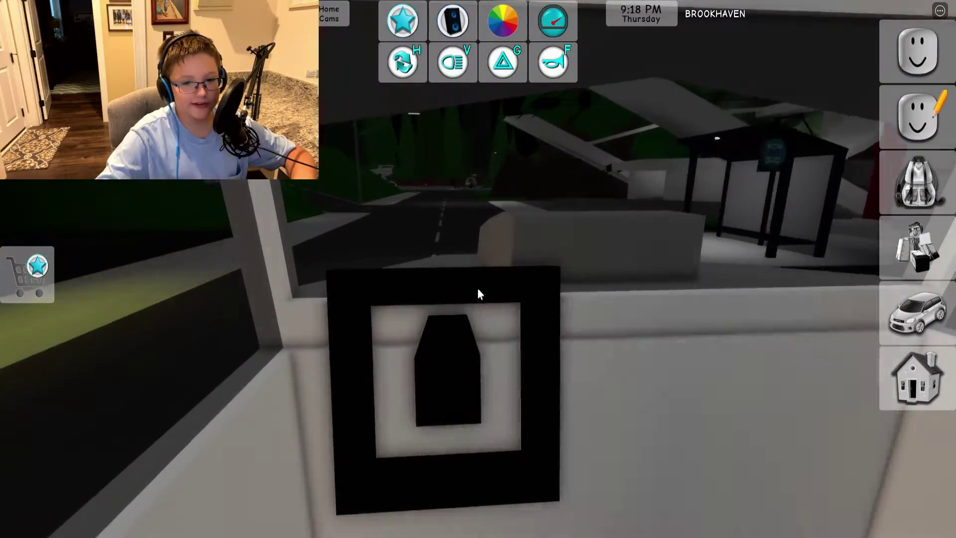
{"action": "scroll", "coordinate": [478, 290], "scroll_direction": "down", "scroll_amount": 5}
{"action": "left_click_drag", "start_coordinate": [482, 287], "coordinate": [537, 333]}
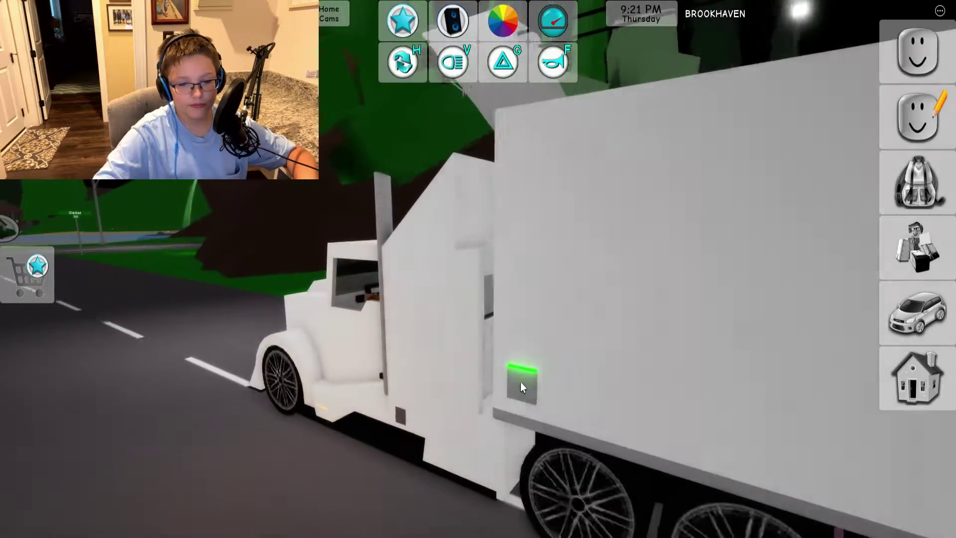
{"action": "left_click", "coordinate": [521, 382]}
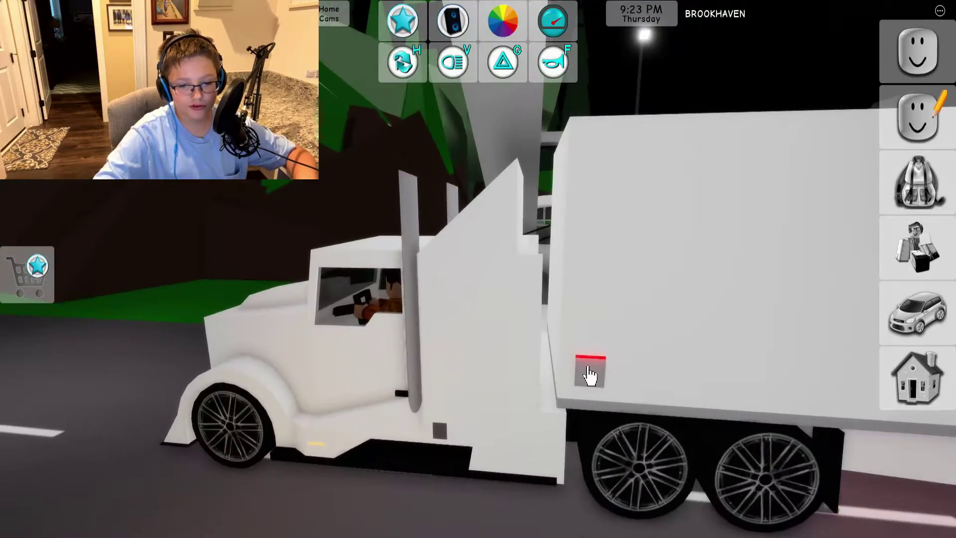
{"action": "key", "text": "space"}
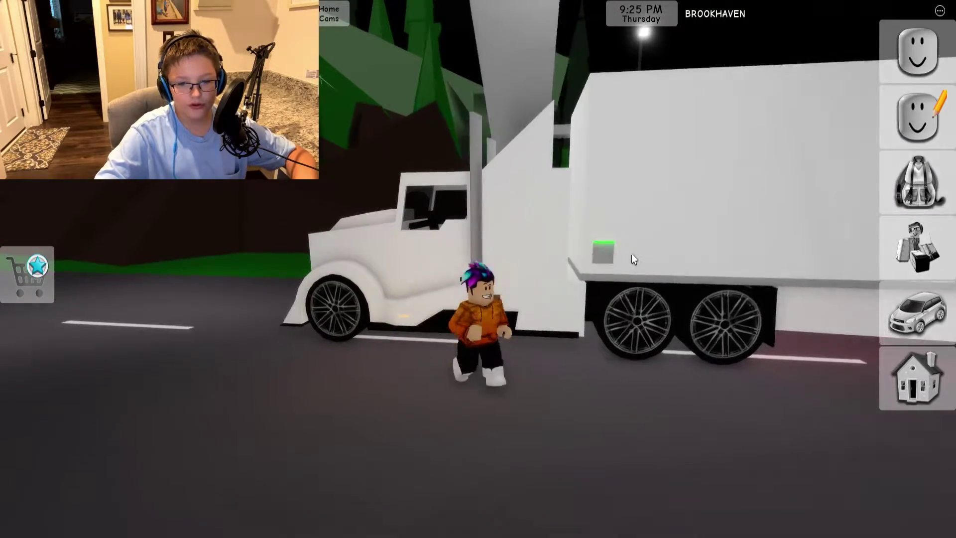
Toggle the trailer lock back and bring up the trailer's 'DogMan CO.' Work Vehicle settings
{"action": "left_click", "coordinate": [634, 260]}
{"action": "key", "text": "a"}
{"action": "left_click", "coordinate": [467, 245]}
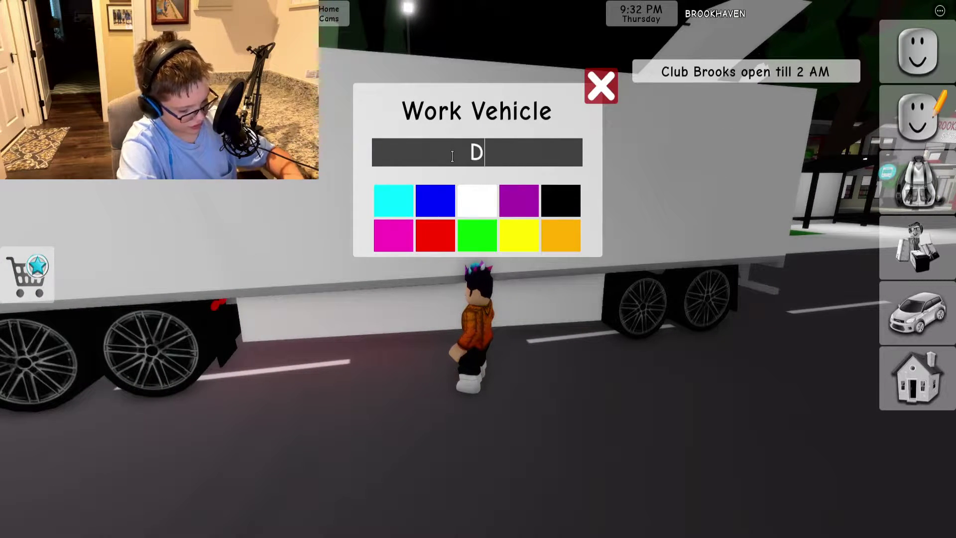
Close the Work Vehicle settings and turn the view to the open trailer rear
{"action": "left_click", "coordinate": [601, 87]}
{"action": "key", "text": "w"}
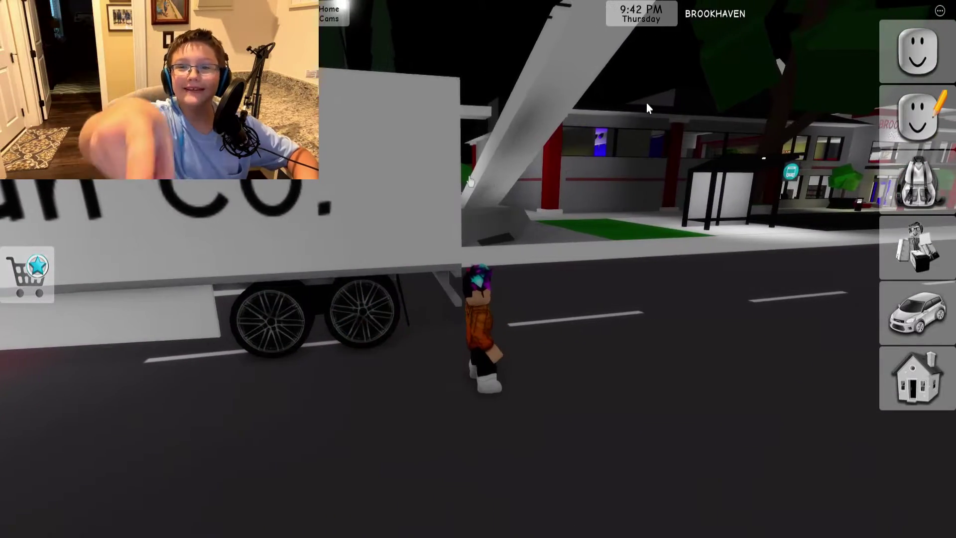
{"action": "mouse_move", "coordinate": [647, 103]}
{"action": "left_mouse_down"}
{"action": "mouse_move", "coordinate": [551, 88]}
{"action": "mouse_move", "coordinate": [411, 146]}
{"action": "left_mouse_up"}
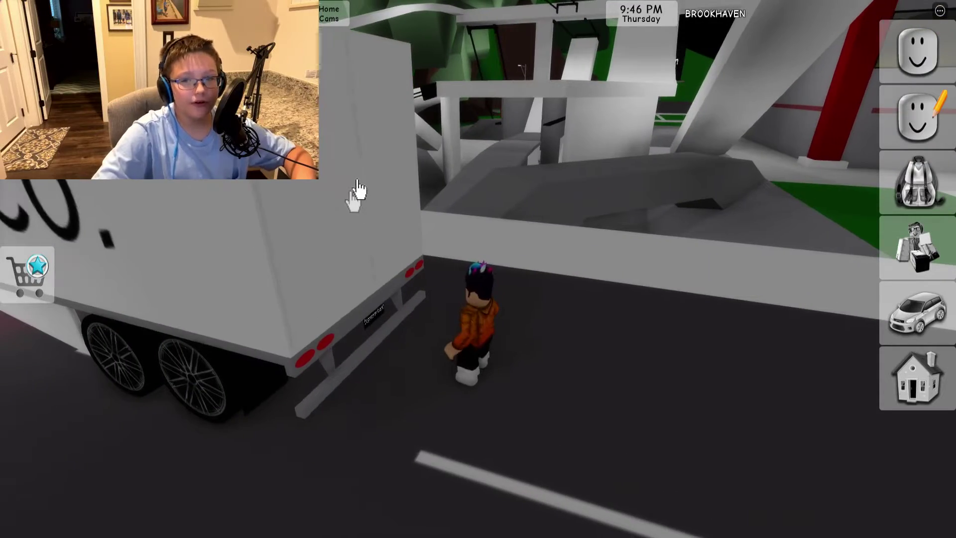
{"action": "left_click_drag", "start_coordinate": [353, 195], "coordinate": [585, 206]}
{"action": "scroll", "coordinate": [584, 206], "scroll_direction": "up", "scroll_amount": 5}
Walk among the trailer's cardboard boxes, then reopen the settings to name it Homework
{"action": "key", "text": "w"}
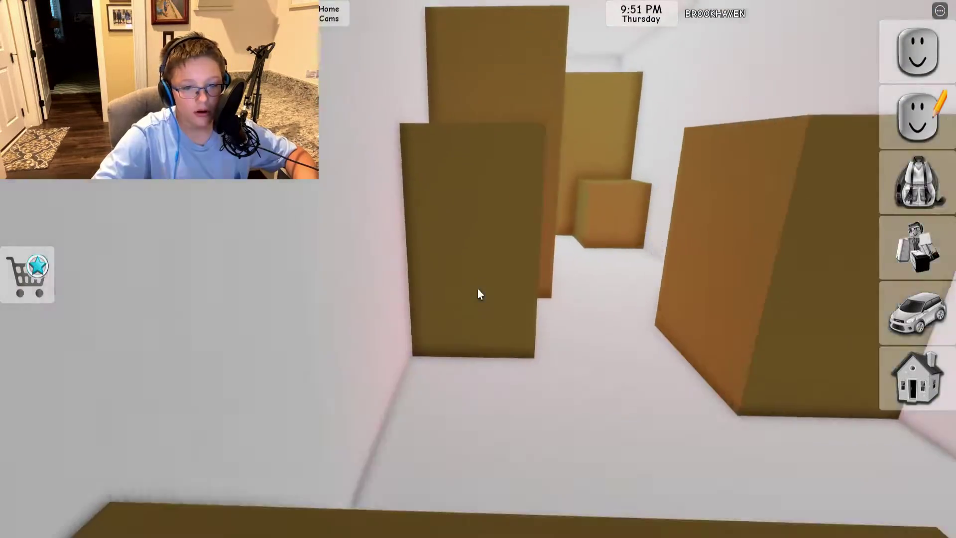
{"action": "scroll", "coordinate": [477, 288], "scroll_direction": "down", "scroll_amount": 5}
{"action": "key", "text": "s"}
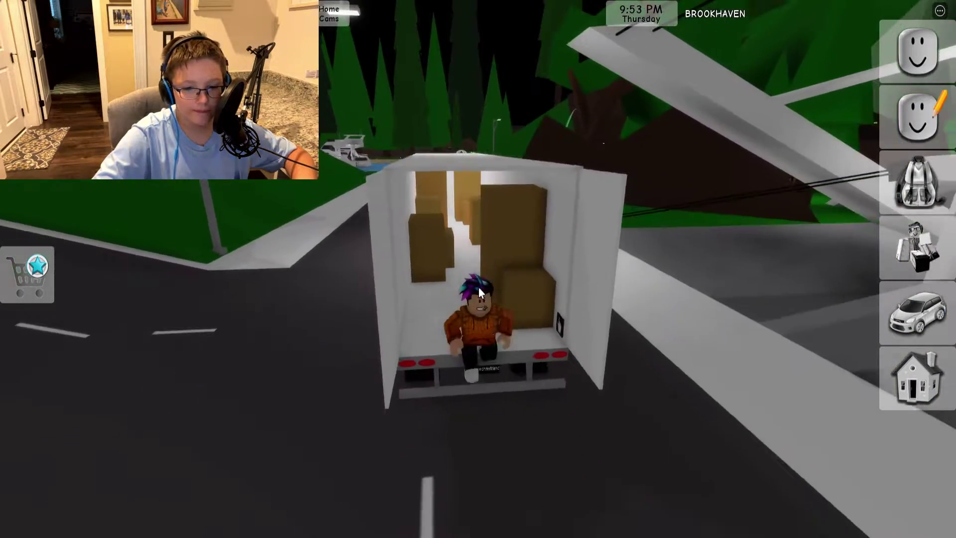
{"action": "left_click", "coordinate": [479, 287]}
{"action": "type", "text": "Homework"}
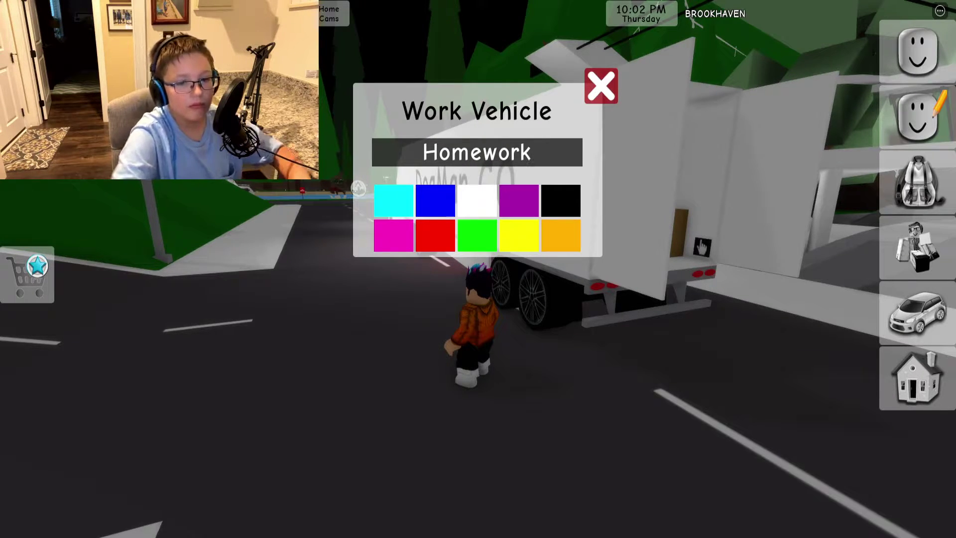
Apply the cyan Homework name, walk through the box-filled trailer, and run to the cab
{"action": "left_click", "coordinate": [600, 87]}
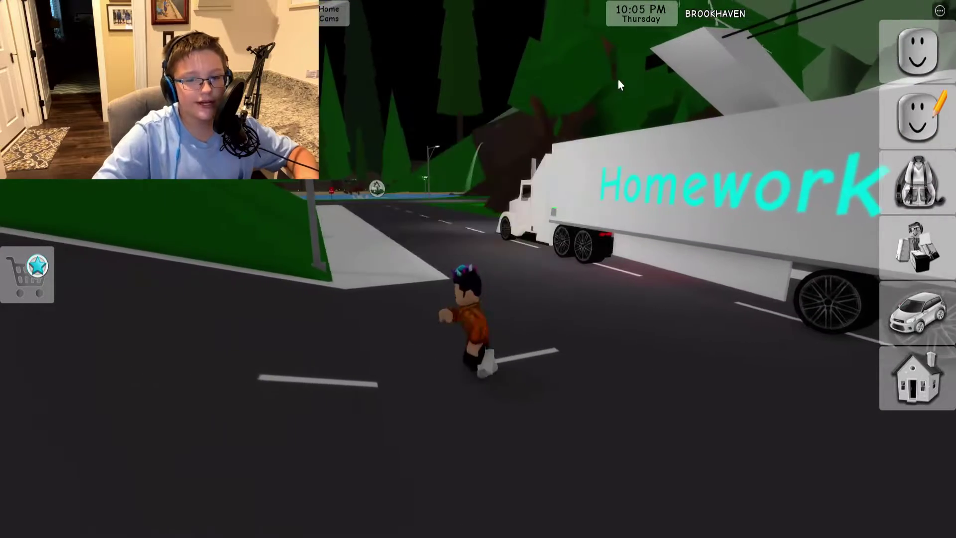
{"action": "key", "text": "w"}
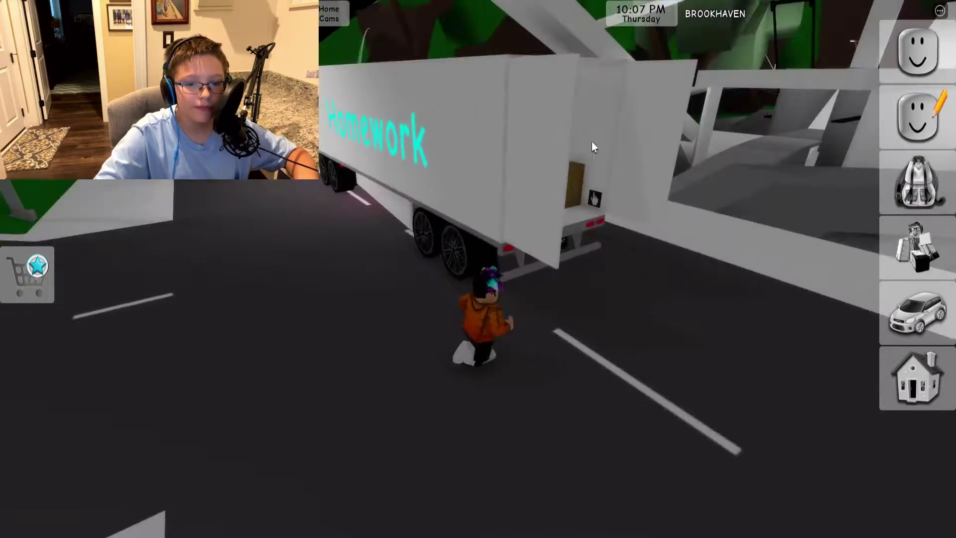
{"action": "key", "text": "w"}
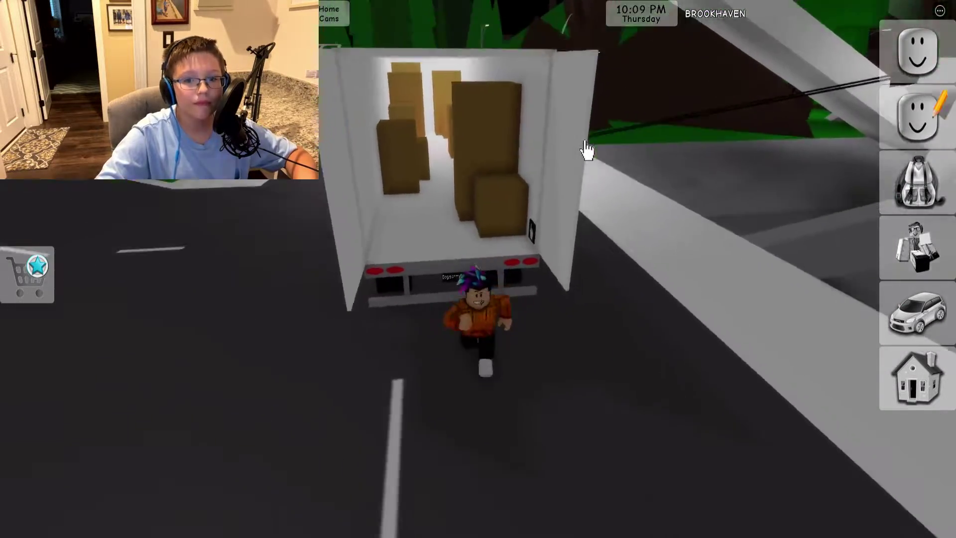
{"action": "key", "text": "w"}
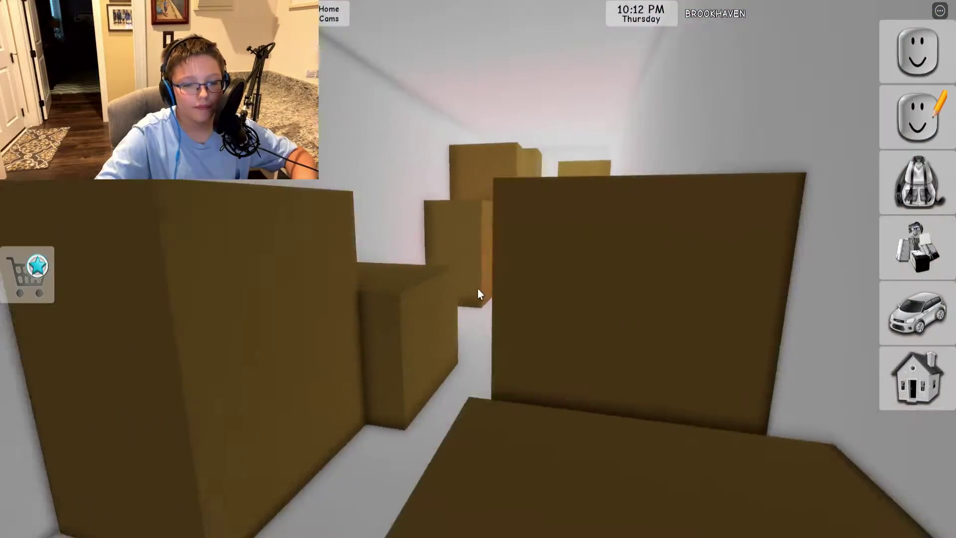
{"action": "key", "text": "w"}
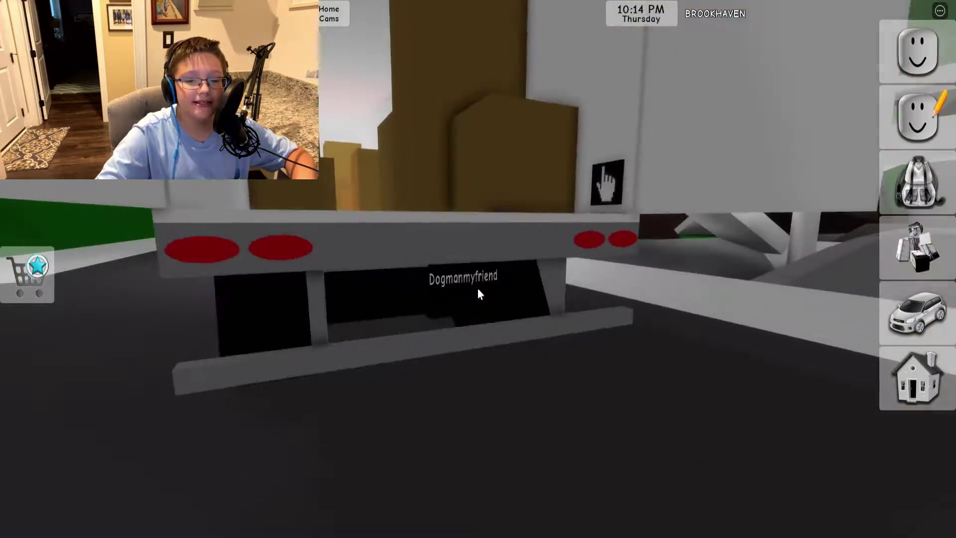
{"action": "key", "text": "s"}
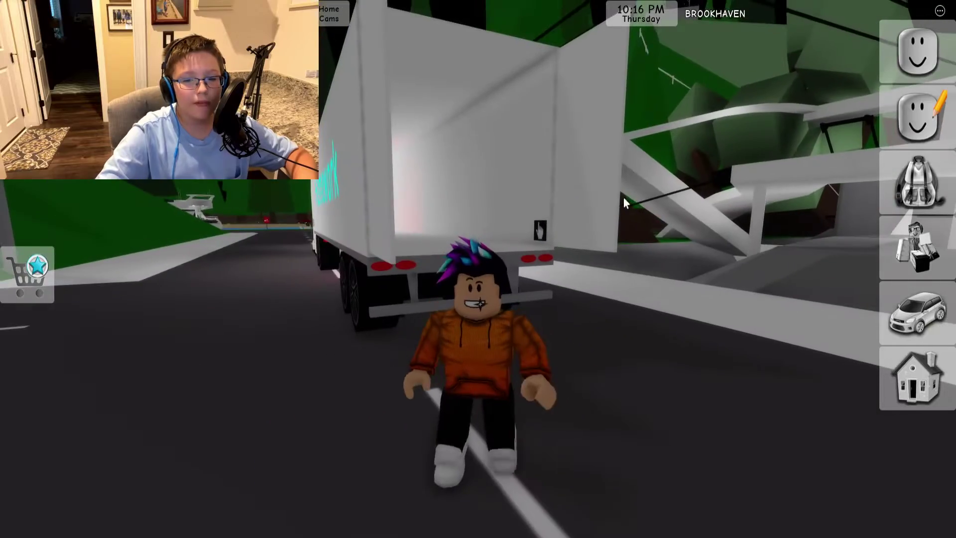
{"action": "key", "text": "w"}
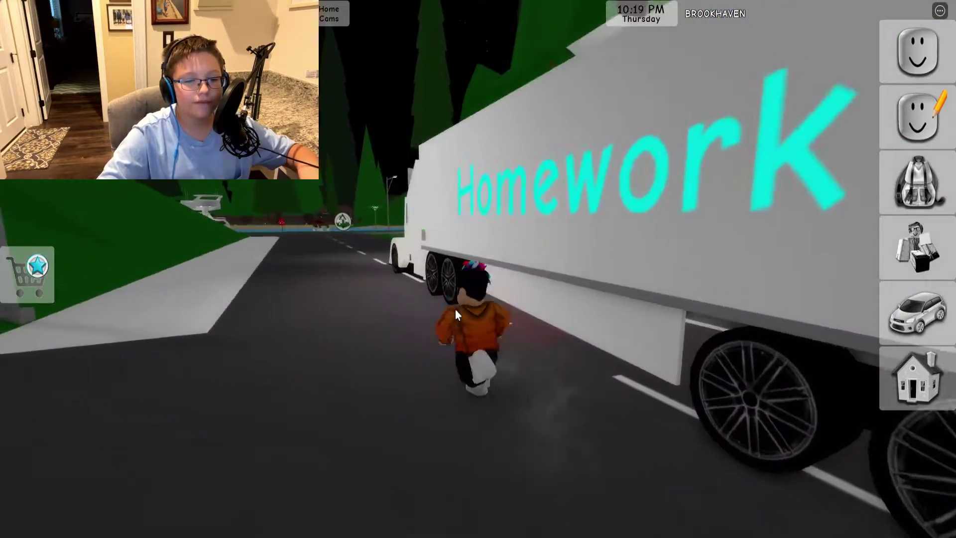
{"action": "key", "text": "w"}
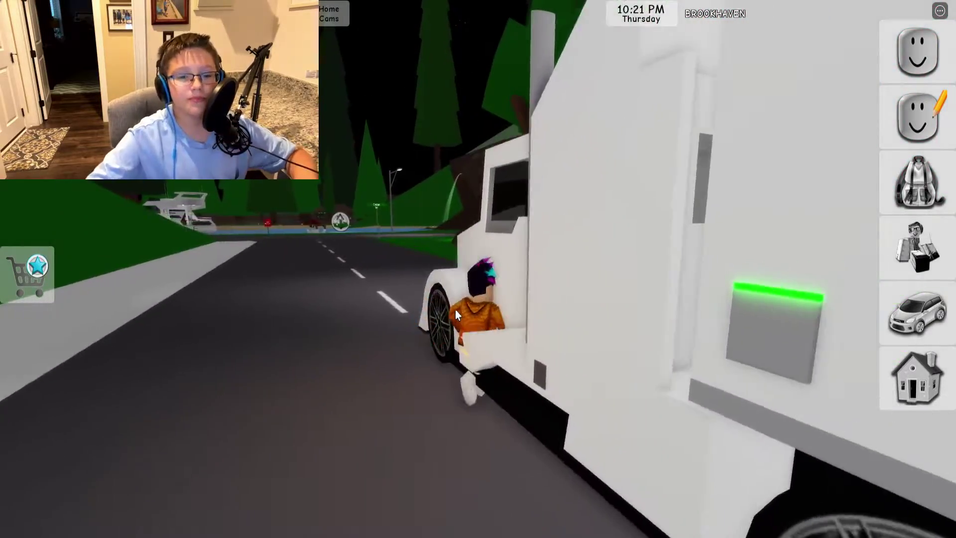
Board the Homework truck and drive it along the highway into the tunnel
{"action": "left_click", "coordinate": [455, 311]}
{"action": "scroll", "coordinate": [459, 289], "scroll_direction": "down", "scroll_amount": 5}
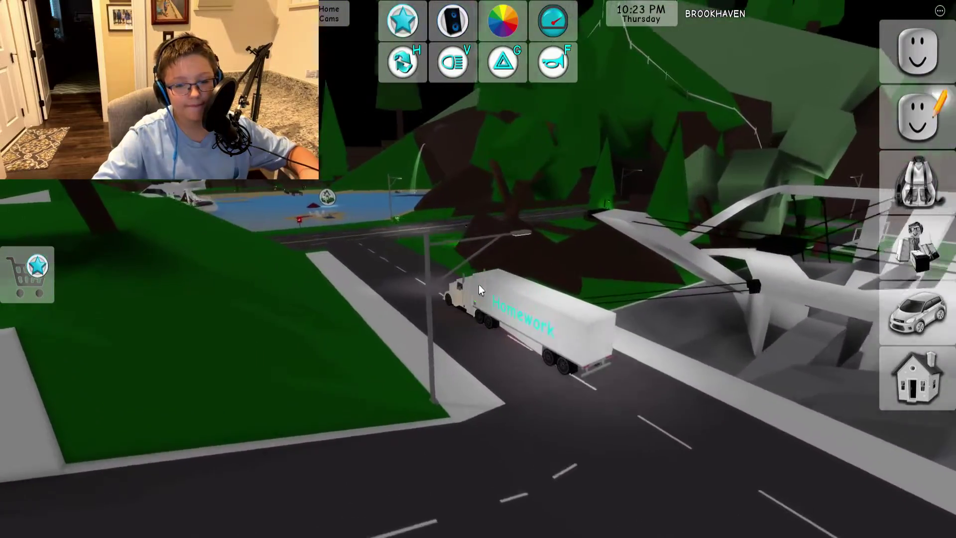
{"action": "left_click_drag", "start_coordinate": [479, 284], "coordinate": [425, 272]}
{"action": "key", "text": "w"}
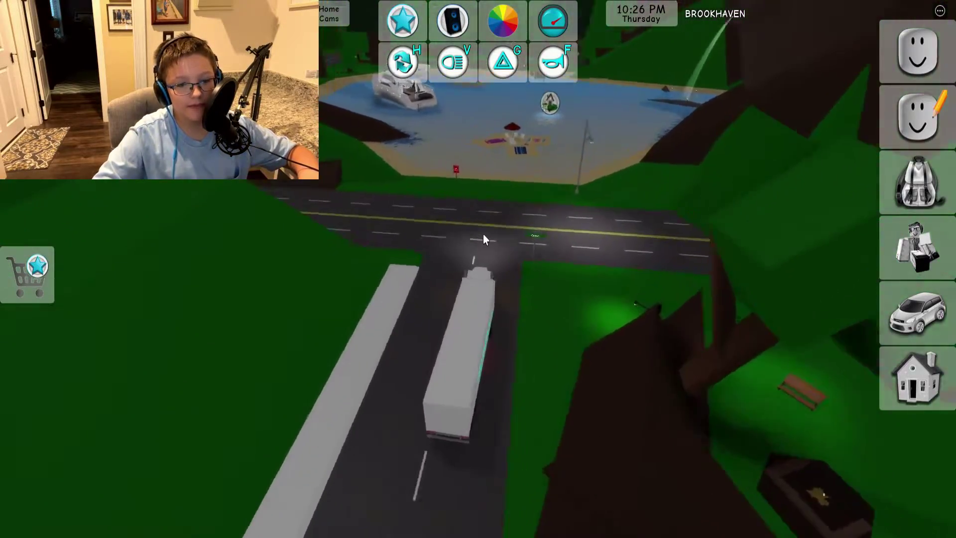
{"action": "key", "text": "w"}
{"action": "scroll", "coordinate": [484, 234], "scroll_direction": "up", "scroll_amount": 4}
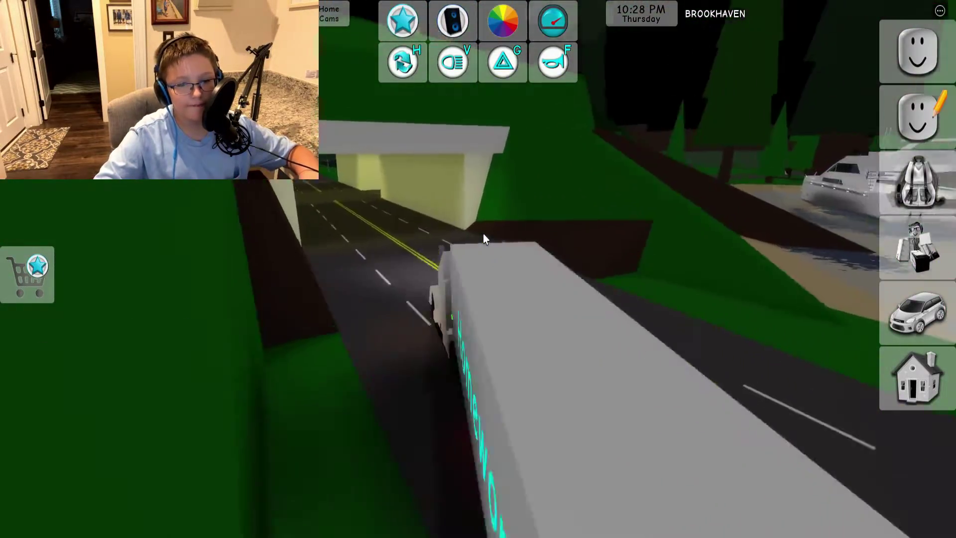
{"action": "key", "text": "w"}
{"action": "scroll", "coordinate": [483, 234], "scroll_direction": "up", "scroll_amount": 5}
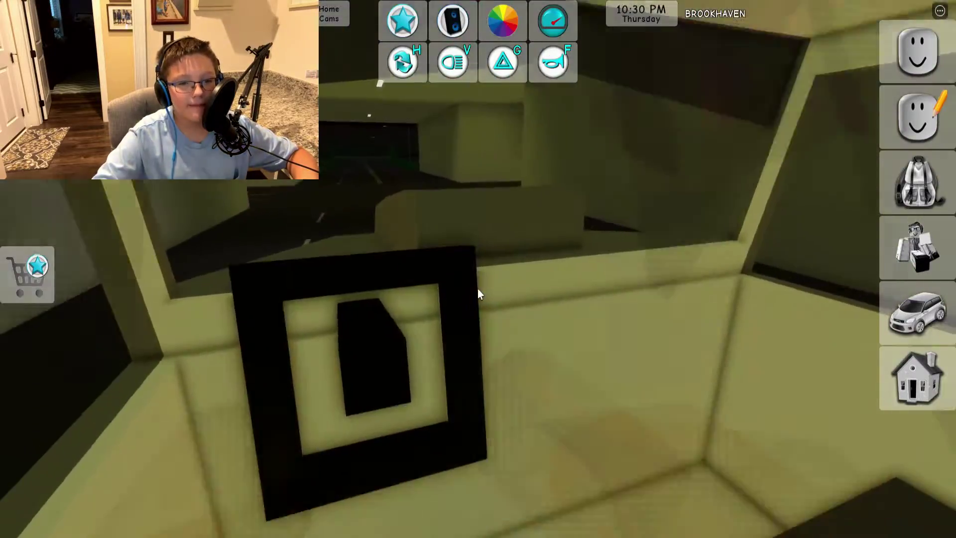
{"action": "scroll", "coordinate": [477, 289], "scroll_direction": "down", "scroll_amount": 5}
{"action": "key", "text": "w"}
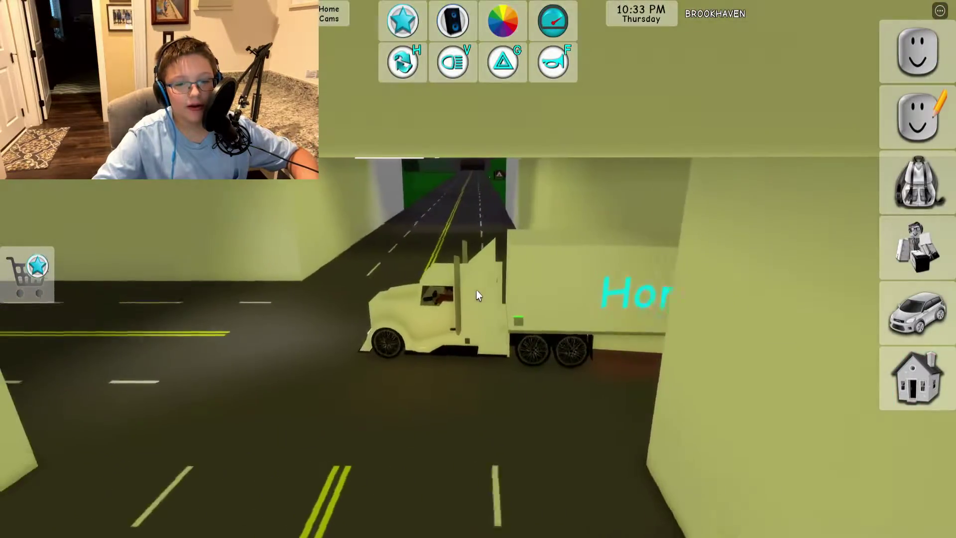
{"action": "key", "text": "w"}
Drive out of the tunnel, steer left onto the grass, and get out
{"action": "left_click_drag", "start_coordinate": [476, 290], "coordinate": [476, 290]}
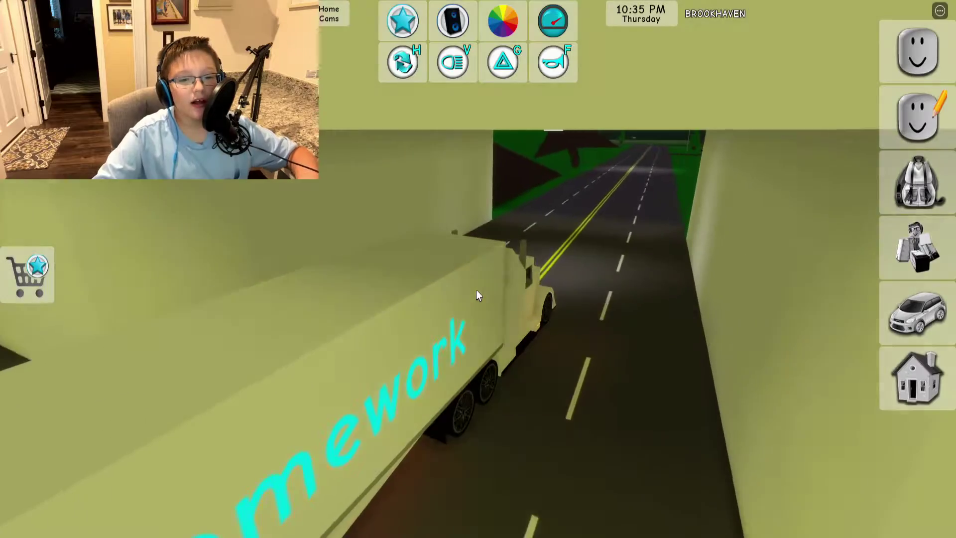
{"action": "key", "text": "w"}
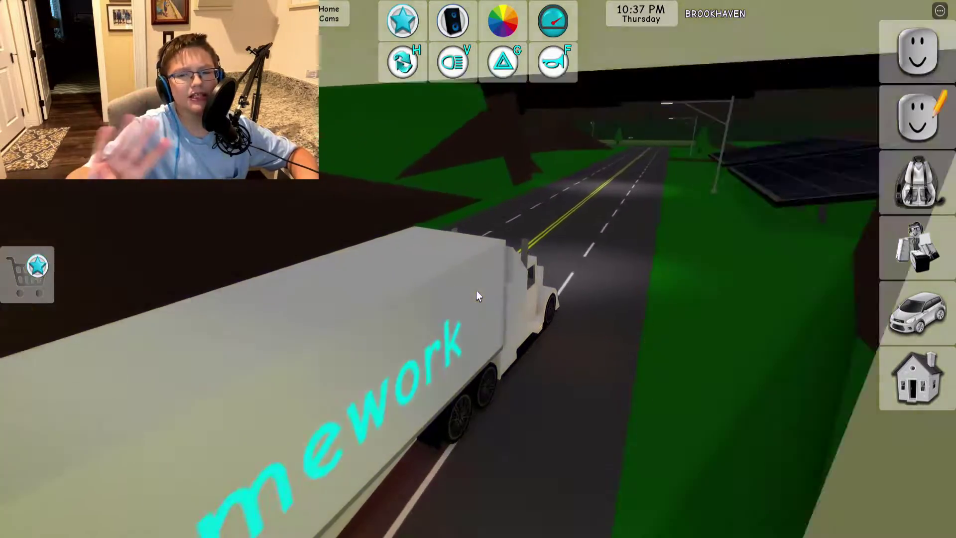
{"action": "scroll", "coordinate": [476, 290], "scroll_direction": "down", "scroll_amount": 5}
{"action": "key", "text": "w"}
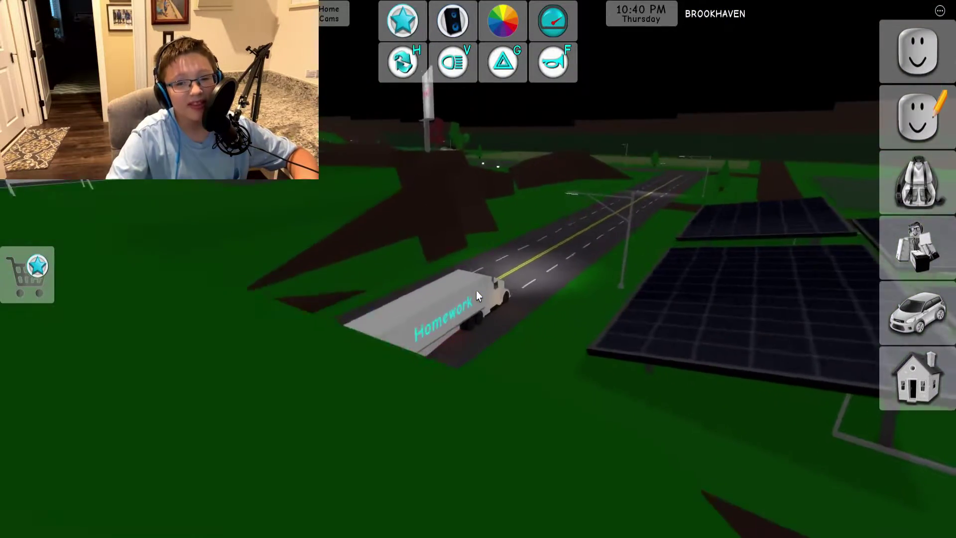
{"action": "key", "text": "w"}
{"action": "left_click_drag", "start_coordinate": [476, 291], "coordinate": [406, 318]}
{"action": "key", "text": "w"}
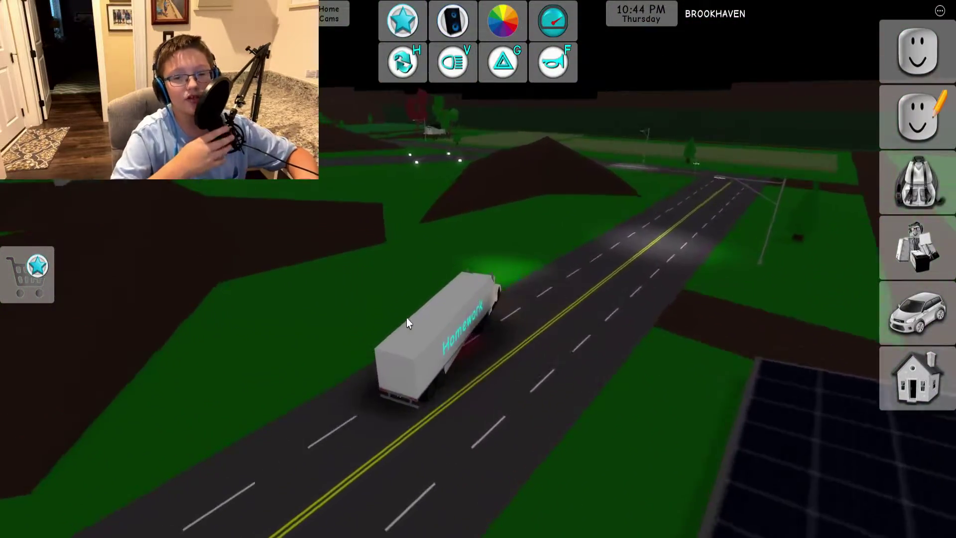
{"action": "key", "text": "w"}
{"action": "key", "text": "a"}
{"action": "scroll", "coordinate": [409, 317], "scroll_direction": "up", "scroll_amount": 5}
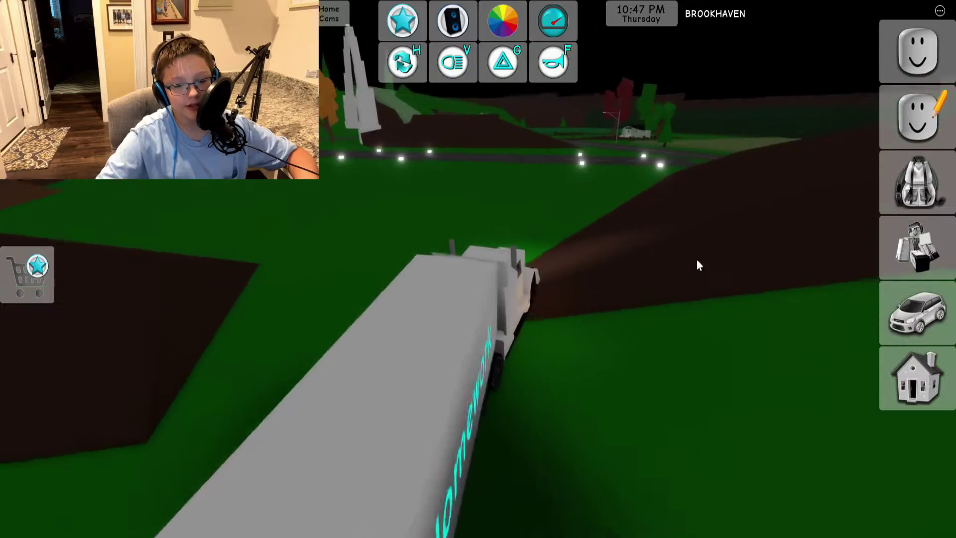
{"action": "key", "text": "space"}
Look through the spawnable vehicles, then hold a food tray from the items list
{"action": "left_click", "coordinate": [925, 298]}
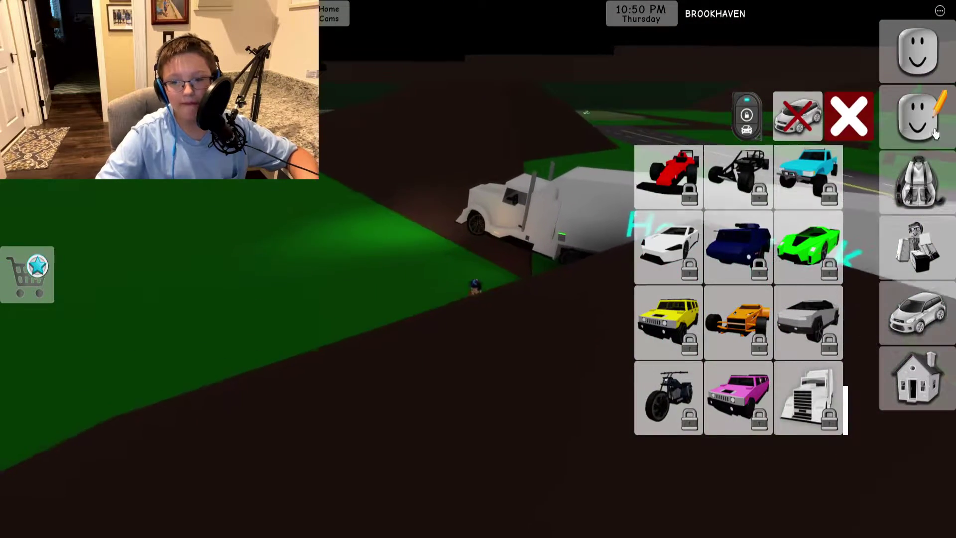
{"action": "left_click", "coordinate": [849, 117]}
{"action": "left_click", "coordinate": [919, 182]}
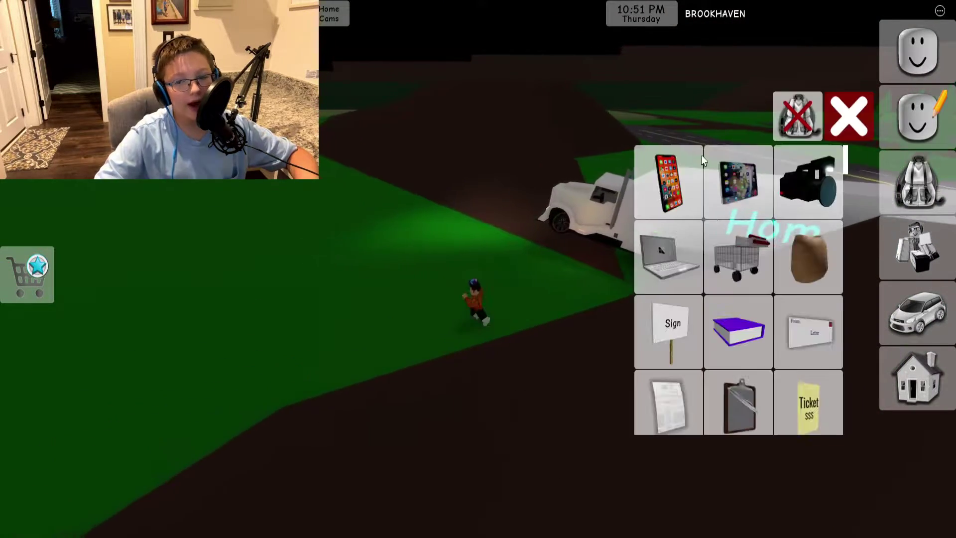
{"action": "right_click", "coordinate": [560, 154]}
{"action": "scroll", "coordinate": [755, 312], "scroll_direction": "down", "scroll_amount": 3}
{"action": "scroll", "coordinate": [756, 316], "scroll_direction": "down", "scroll_amount": 3}
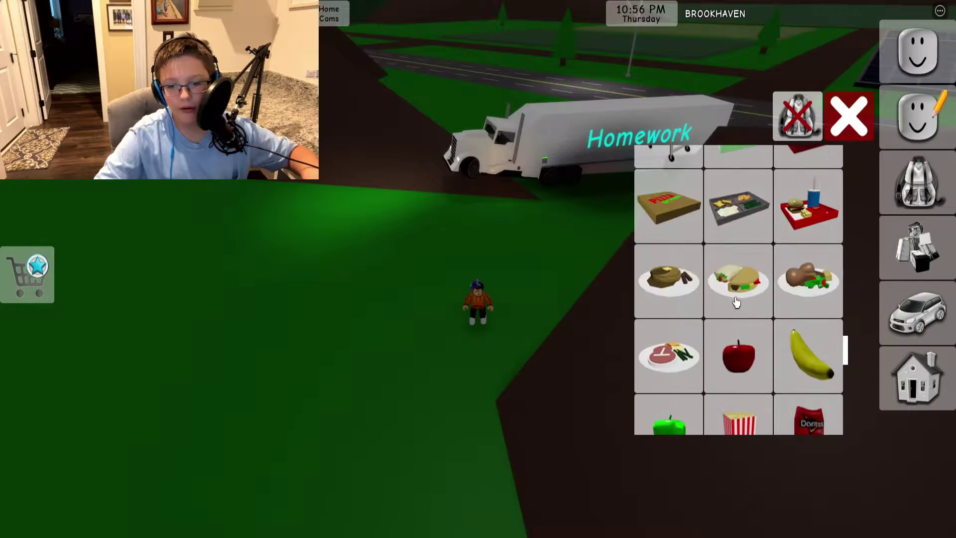
{"action": "left_click", "coordinate": [849, 117]}
{"action": "scroll", "coordinate": [647, 146], "scroll_direction": "up", "scroll_amount": 5}
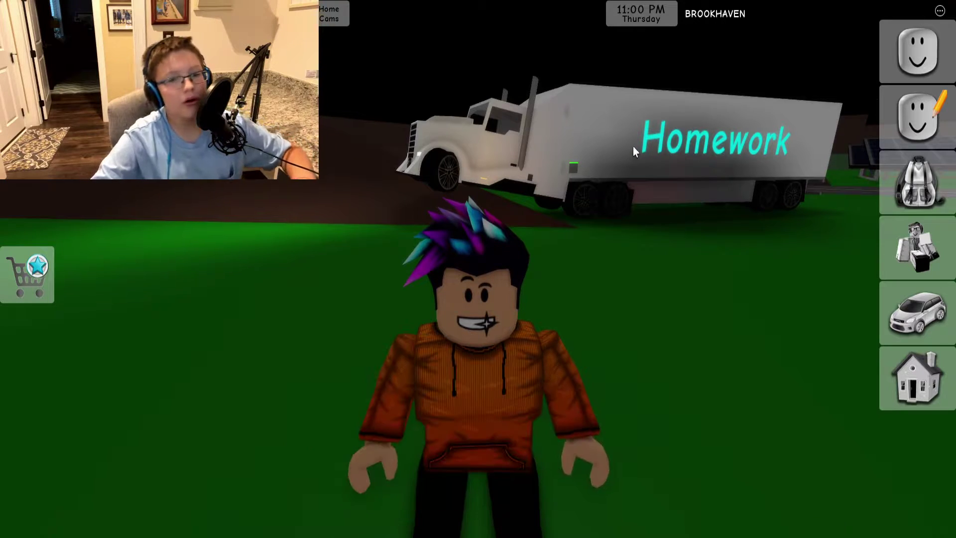
Put the tray away, run to the truck, and briefly check the recording software
{"action": "key", "text": "w"}
{"action": "key", "text": "w"}
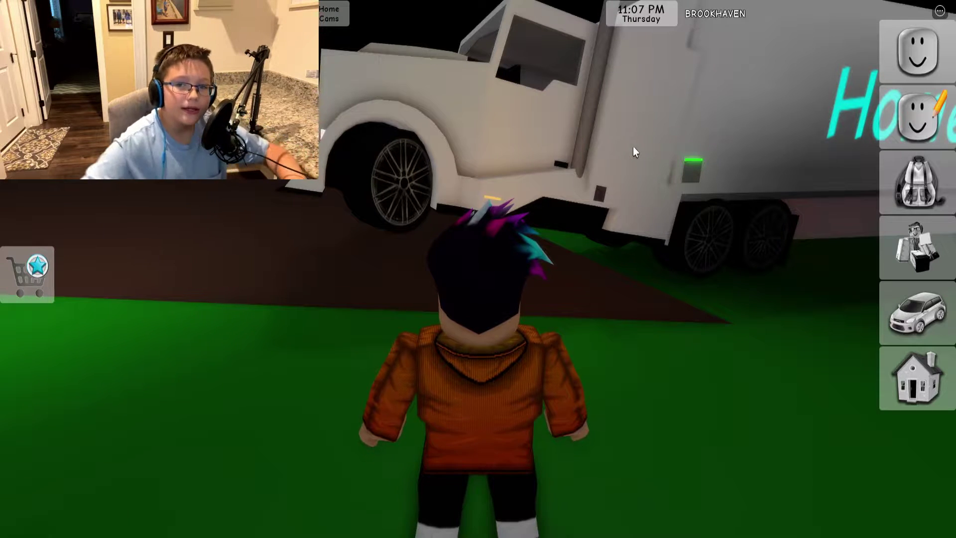
{"action": "key", "text": "alt+Tab"}
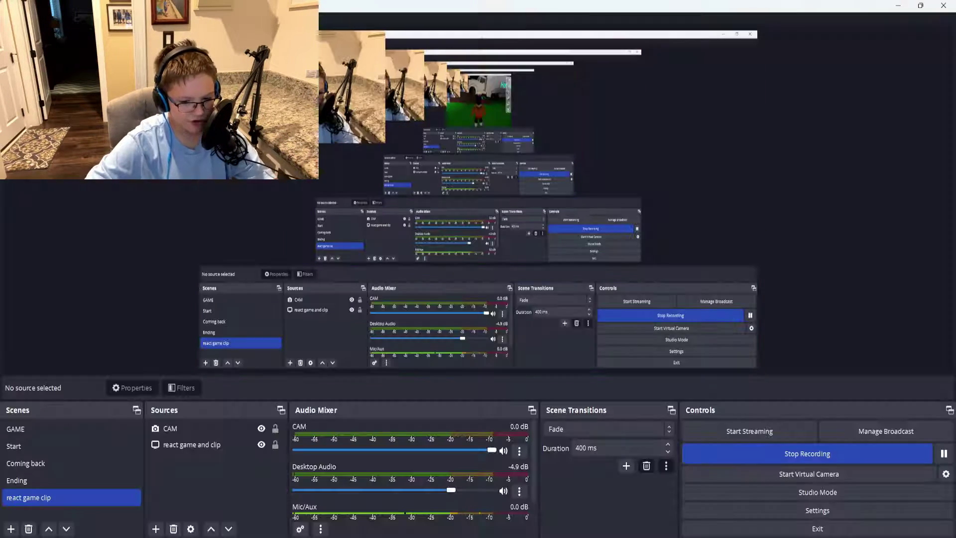
{"action": "key", "text": "alt+Tab"}
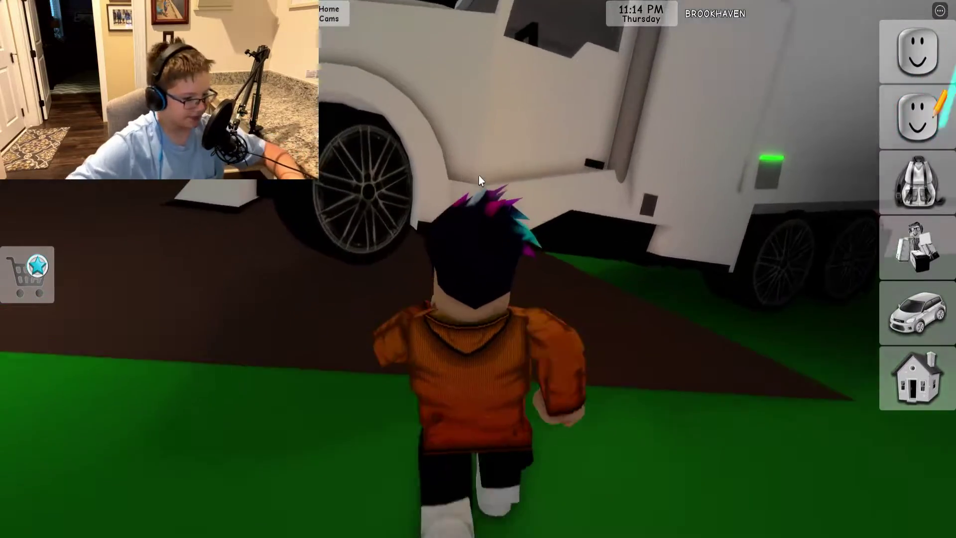
Move beside the truck and step through the claimable houses in the house browser
{"action": "key", "text": "w"}
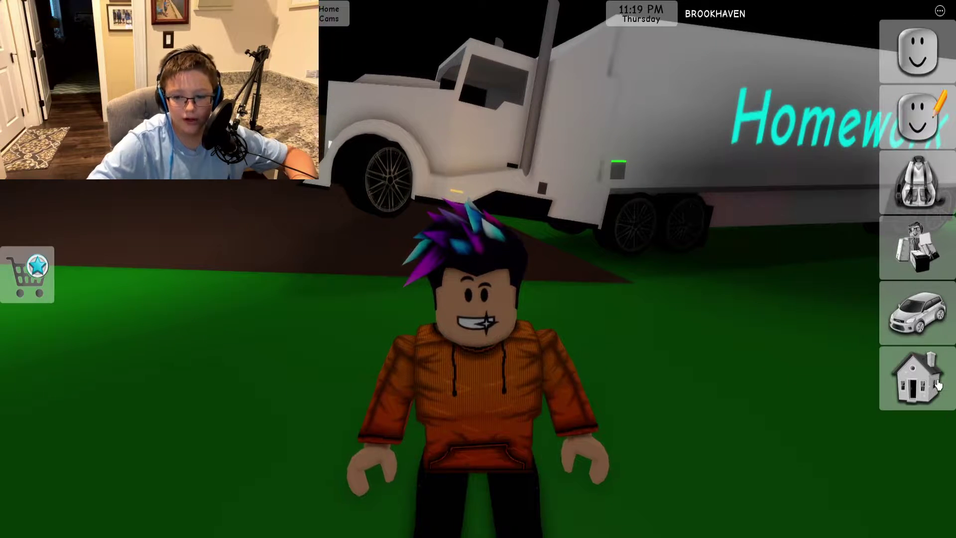
{"action": "left_click", "coordinate": [785, 232]}
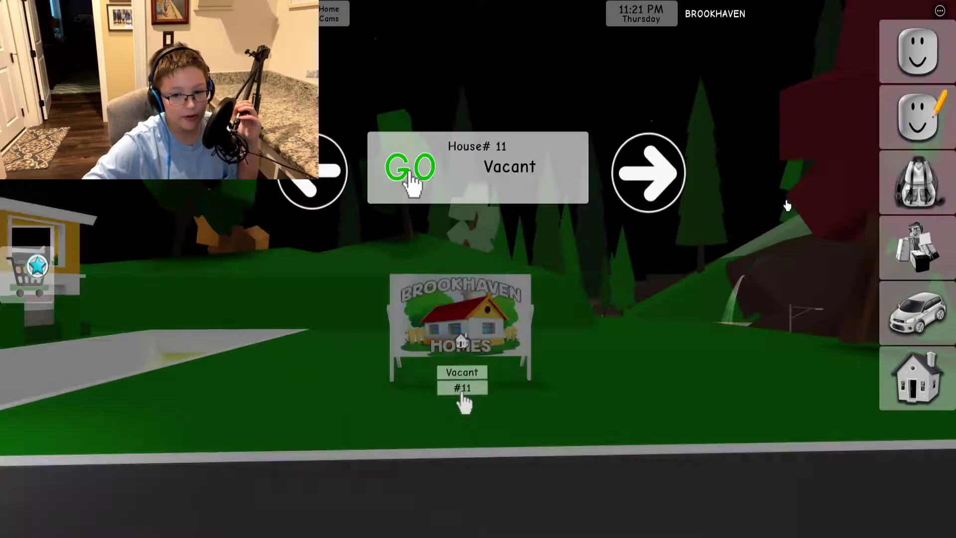
{"action": "left_click", "coordinate": [642, 179]}
{"action": "left_click", "coordinate": [642, 179]}
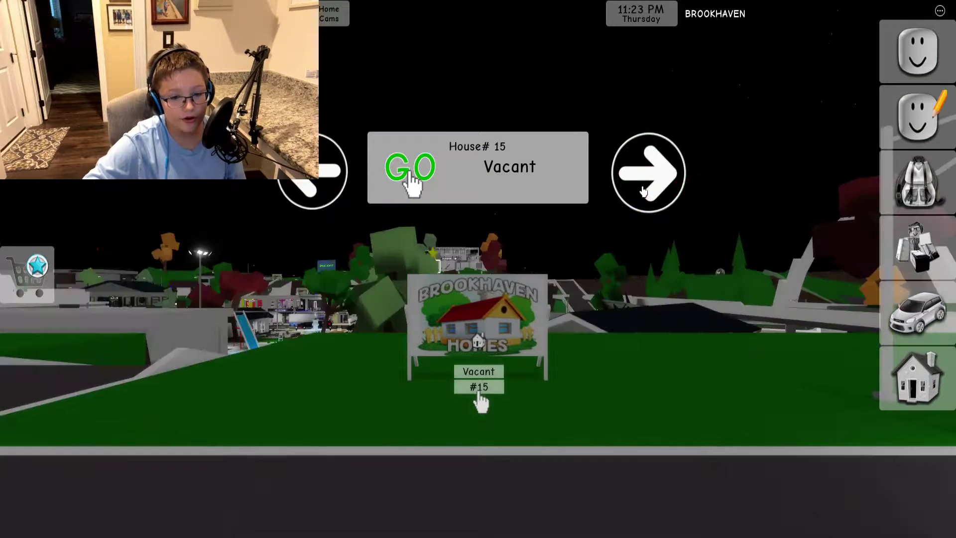
{"action": "left_click", "coordinate": [642, 187]}
{"action": "left_click", "coordinate": [642, 187]}
{"action": "left_click", "coordinate": [642, 187]}
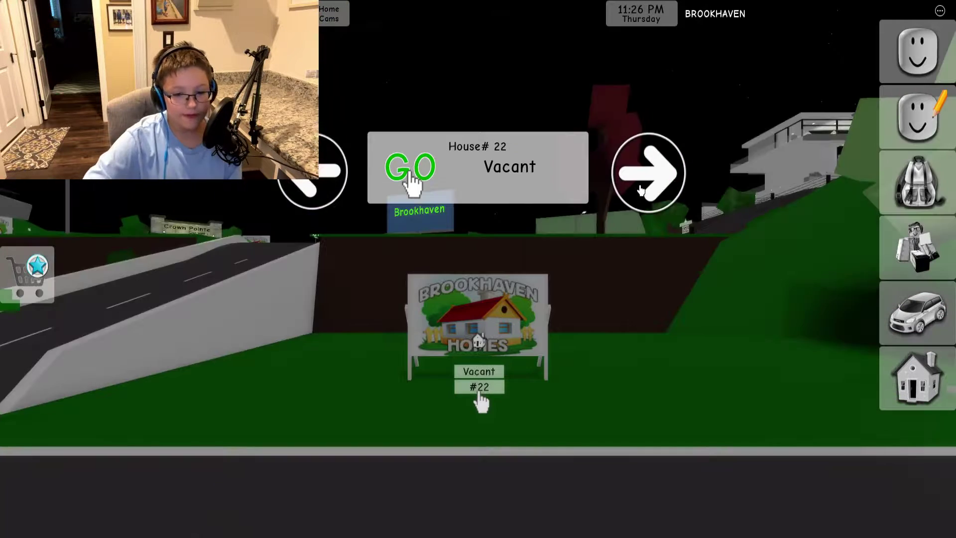
Advance past North Estate to South Estate, travel there, and claim the vacant lot
{"action": "left_click", "coordinate": [641, 188]}
{"action": "left_click", "coordinate": [641, 188]}
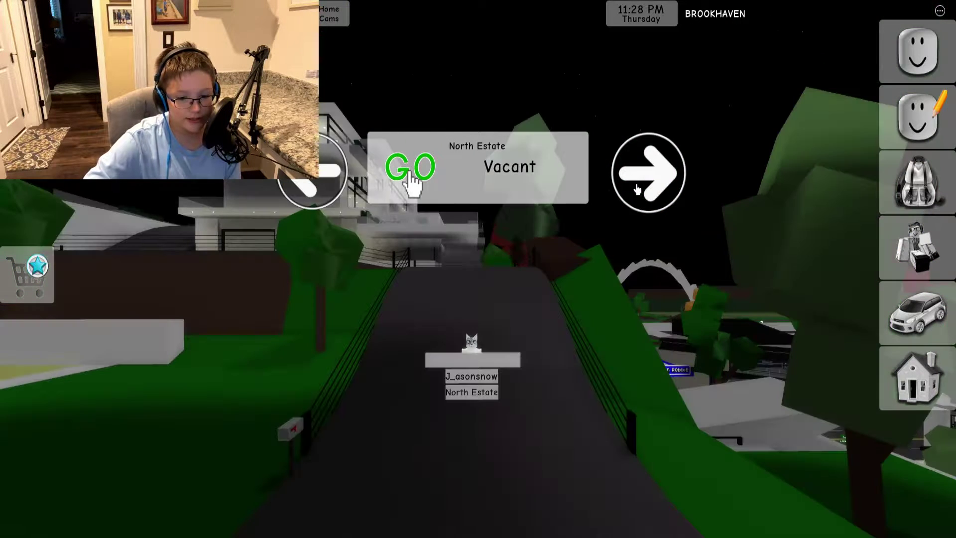
{"action": "left_click", "coordinate": [637, 190]}
{"action": "left_click", "coordinate": [410, 167]}
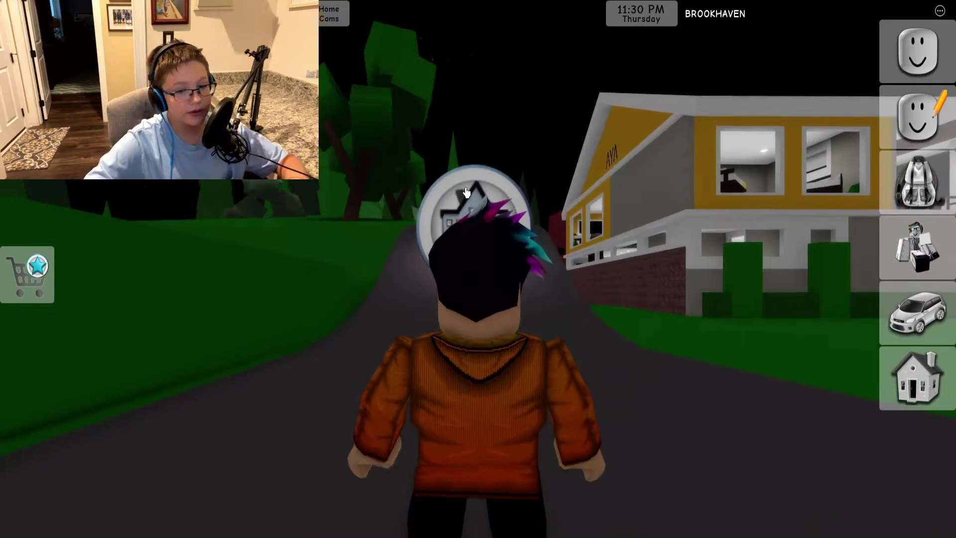
{"action": "key", "text": "w"}
{"action": "key", "text": "w"}
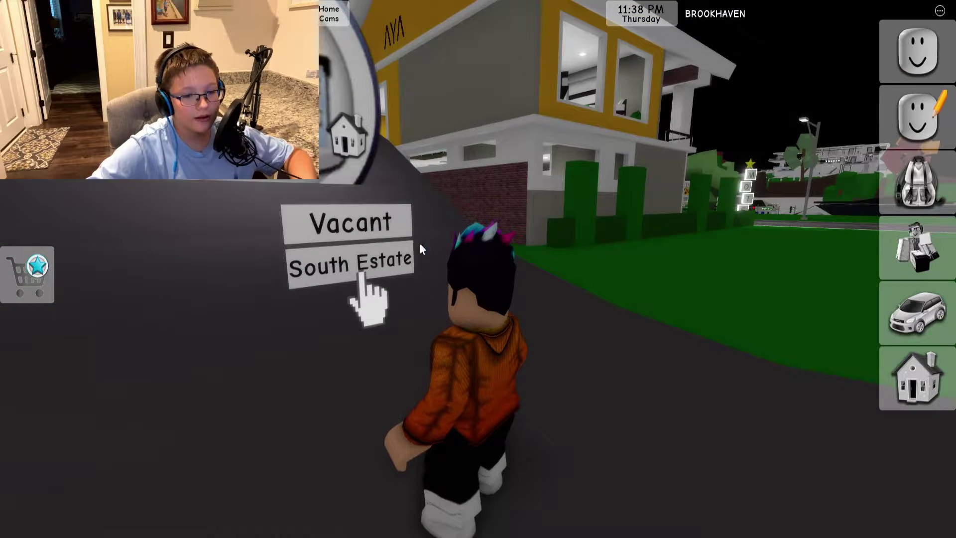
{"action": "left_click", "coordinate": [370, 263]}
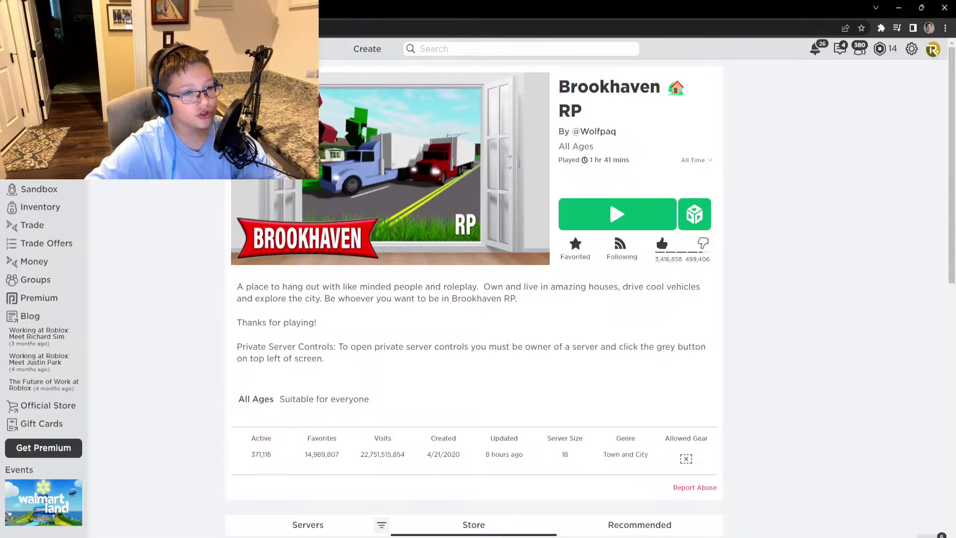
{"action": "scroll", "coordinate": [368, 273], "scroll_direction": "down", "scroll_amount": 8}
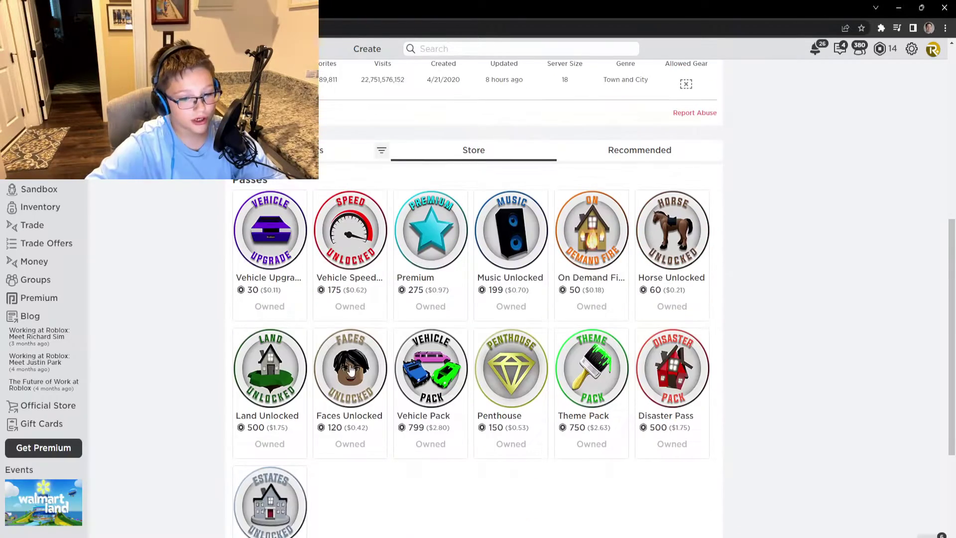
{"action": "scroll", "coordinate": [321, 264], "scroll_direction": "up", "scroll_amount": 2}
{"action": "scroll", "coordinate": [360, 344], "scroll_direction": "down", "scroll_amount": 5}
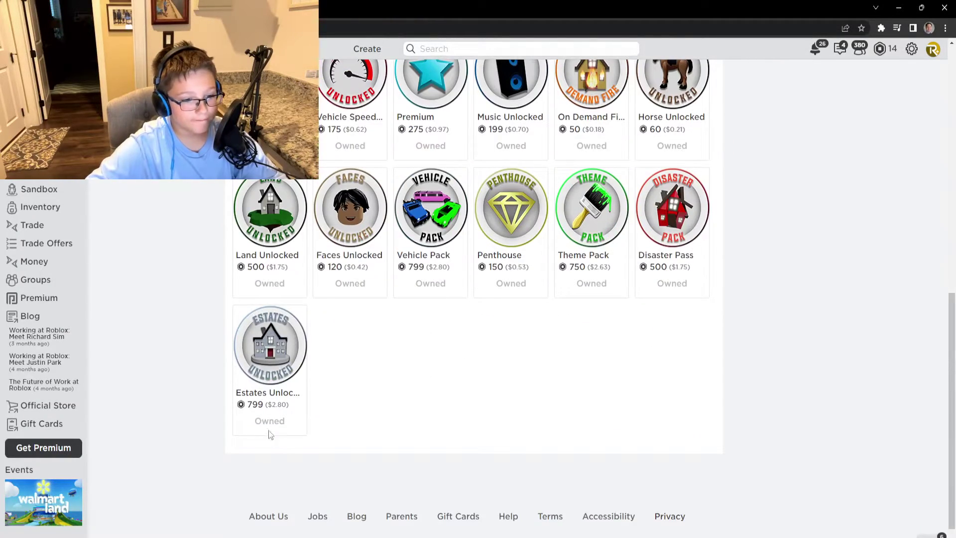
{"action": "scroll", "coordinate": [368, 402], "scroll_direction": "up", "scroll_amount": 6}
{"action": "scroll", "coordinate": [393, 382], "scroll_direction": "up", "scroll_amount": 4}
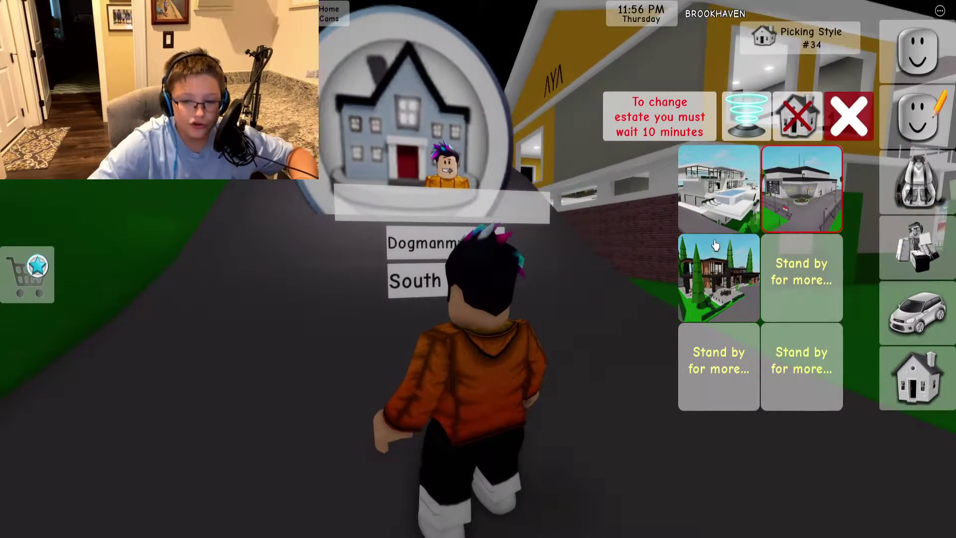
Choose the first modern white estate style and confirm building it on the lot
{"action": "left_click", "coordinate": [719, 192]}
{"action": "left_click", "coordinate": [674, 467]}
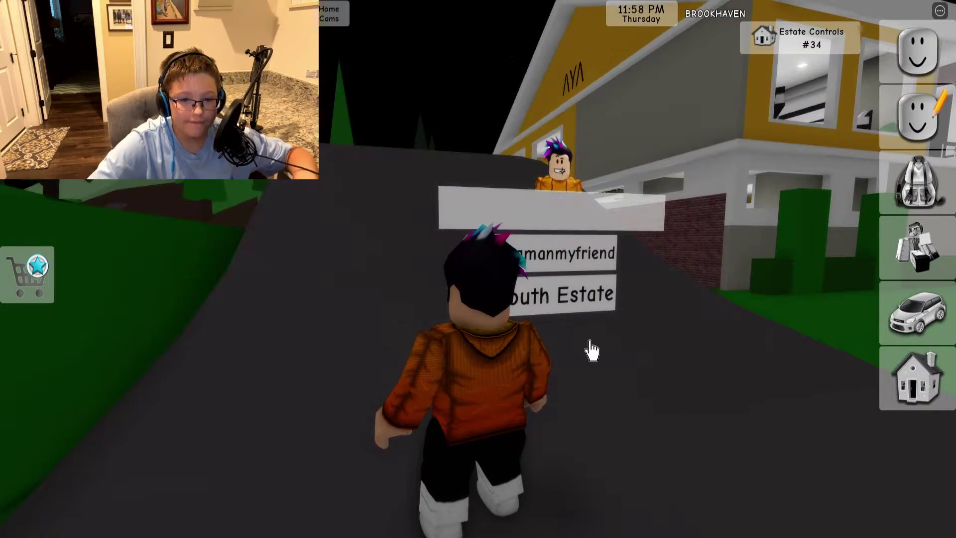
{"action": "left_click", "coordinate": [553, 180]}
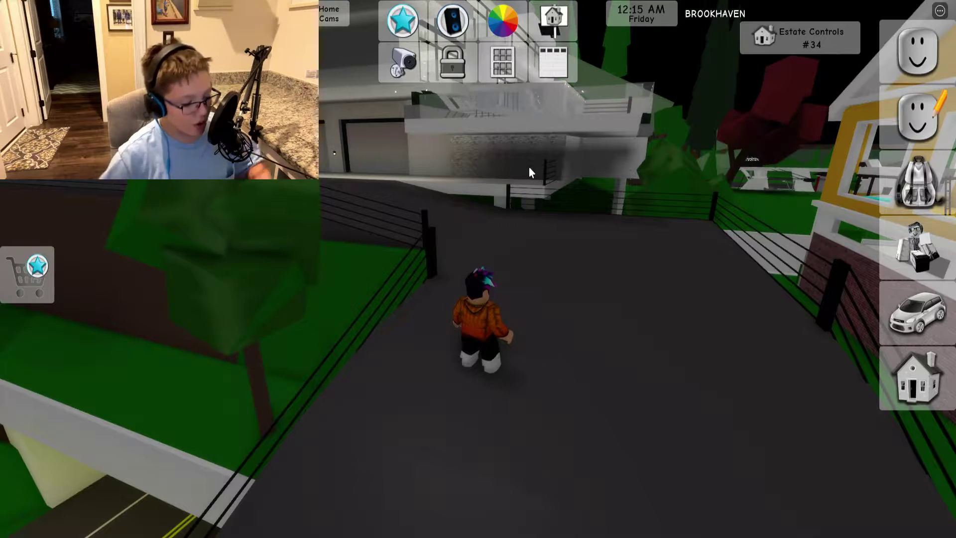
Walk up the driveway, open the garage doors and enter the estate's garage
{"action": "key", "text": "w"}
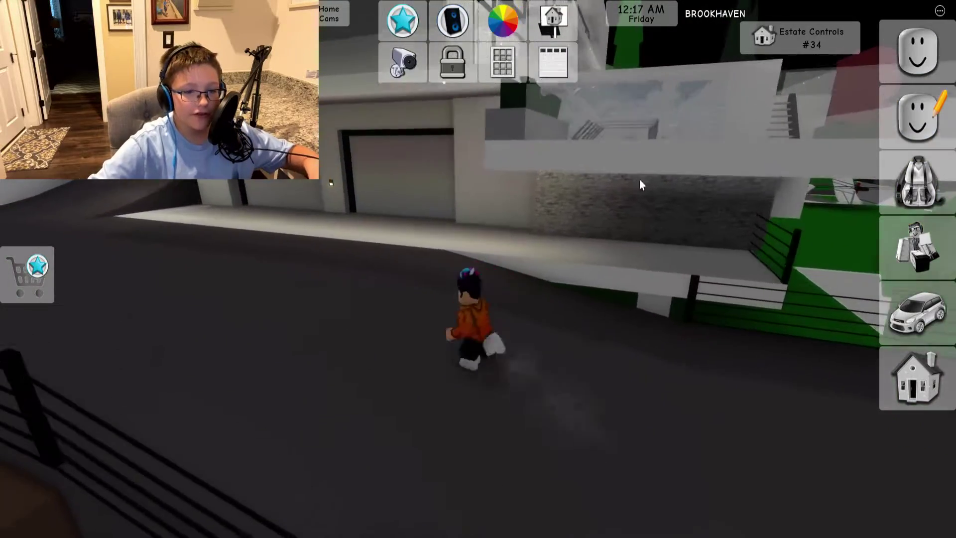
{"action": "scroll", "coordinate": [541, 163], "scroll_direction": "down", "scroll_amount": 5}
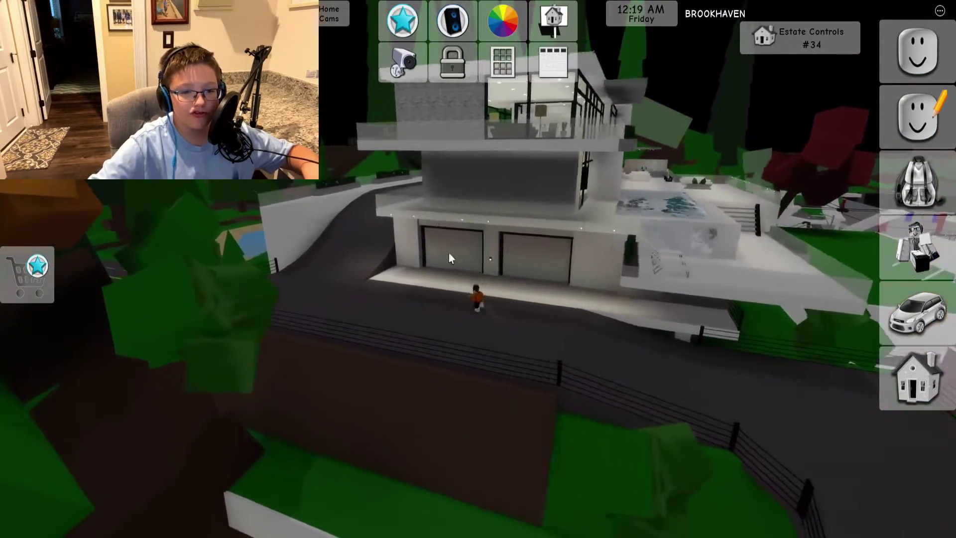
{"action": "scroll", "coordinate": [456, 255], "scroll_direction": "up", "scroll_amount": 5}
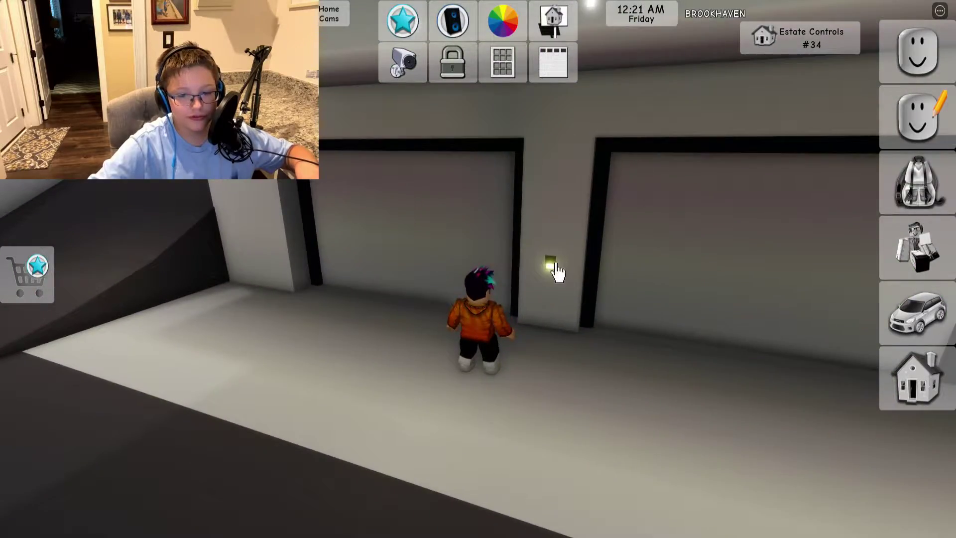
{"action": "left_click", "coordinate": [556, 271]}
{"action": "key", "text": "w"}
{"action": "key", "text": "w"}
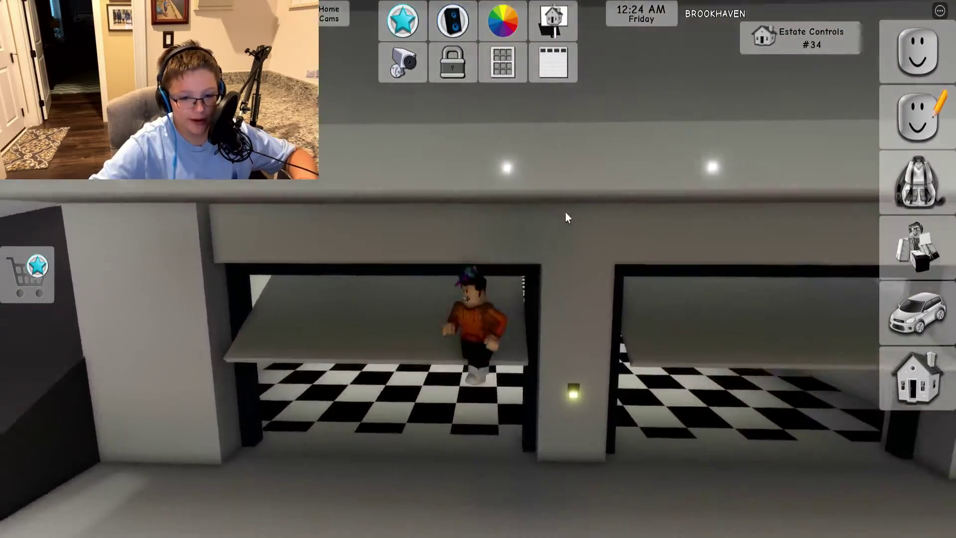
{"action": "scroll", "coordinate": [566, 213], "scroll_direction": "up", "scroll_amount": 4}
{"action": "scroll", "coordinate": [566, 213], "scroll_direction": "up", "scroll_amount": 3}
Cross the garage room in first person to the windows overlooking the town
{"action": "key", "text": "w"}
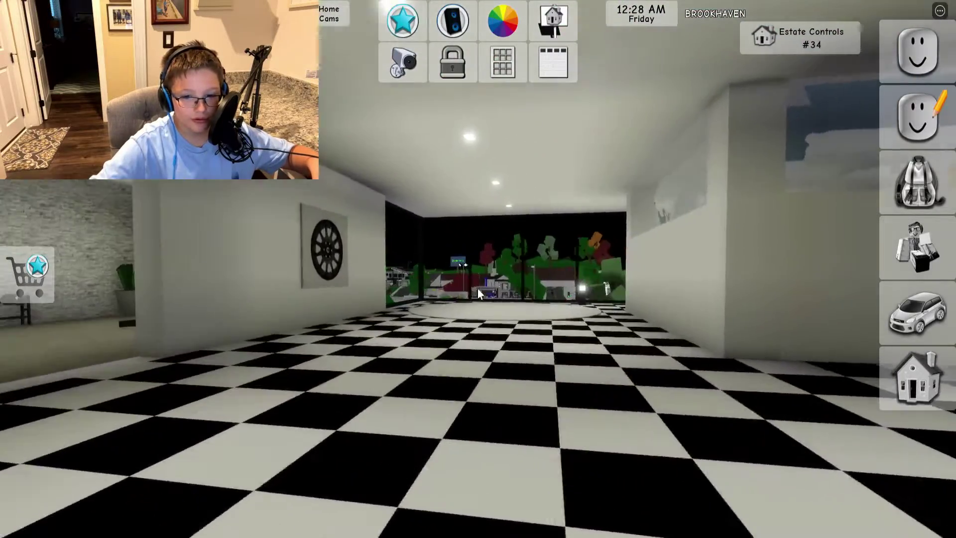
{"action": "key", "text": "w"}
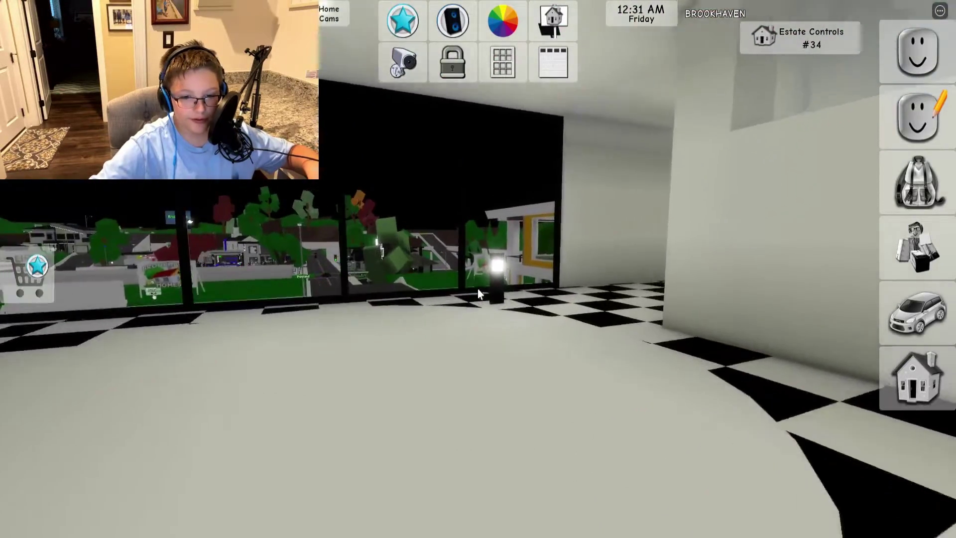
{"action": "key", "text": "w"}
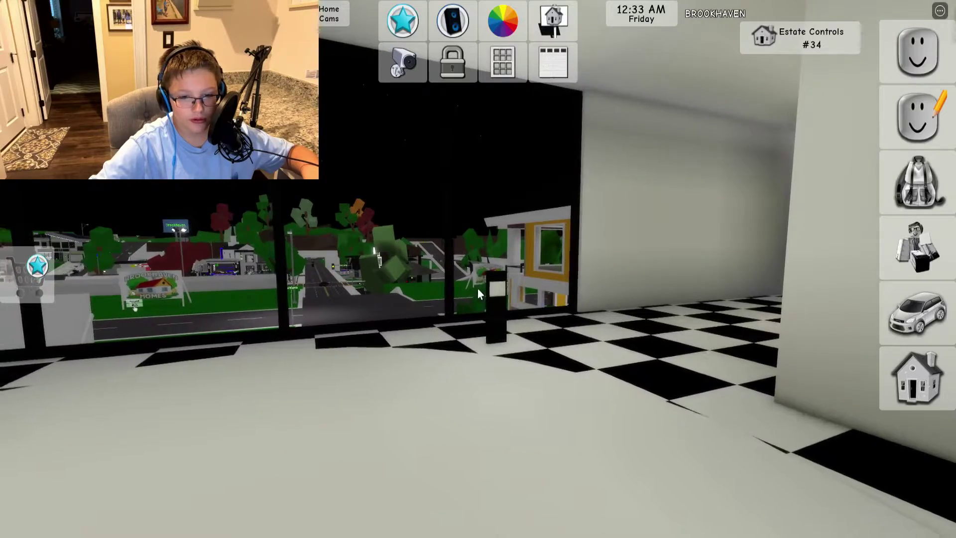
{"action": "key", "text": "w"}
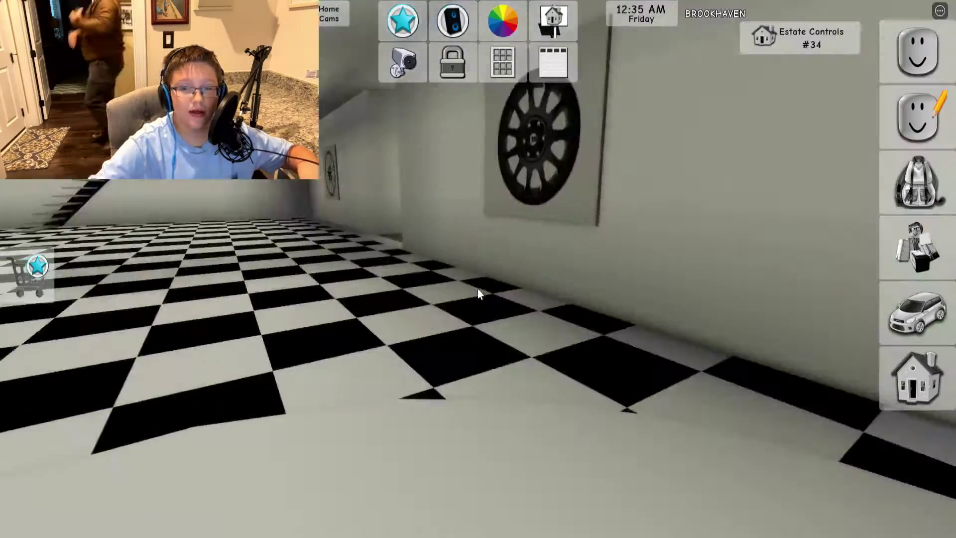
Walk down the hallway into the gym, past the treadmills and benches
{"action": "key", "text": "w"}
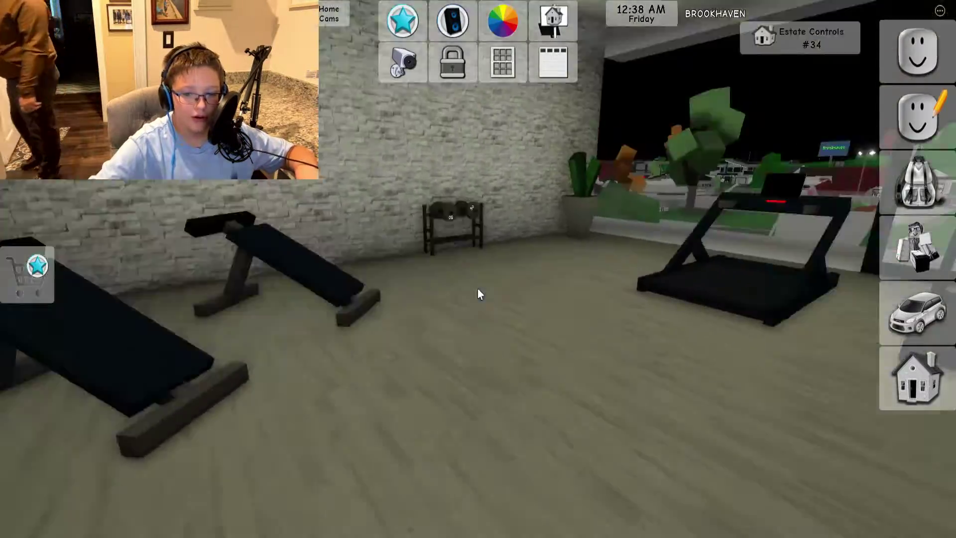
{"action": "key", "text": "w"}
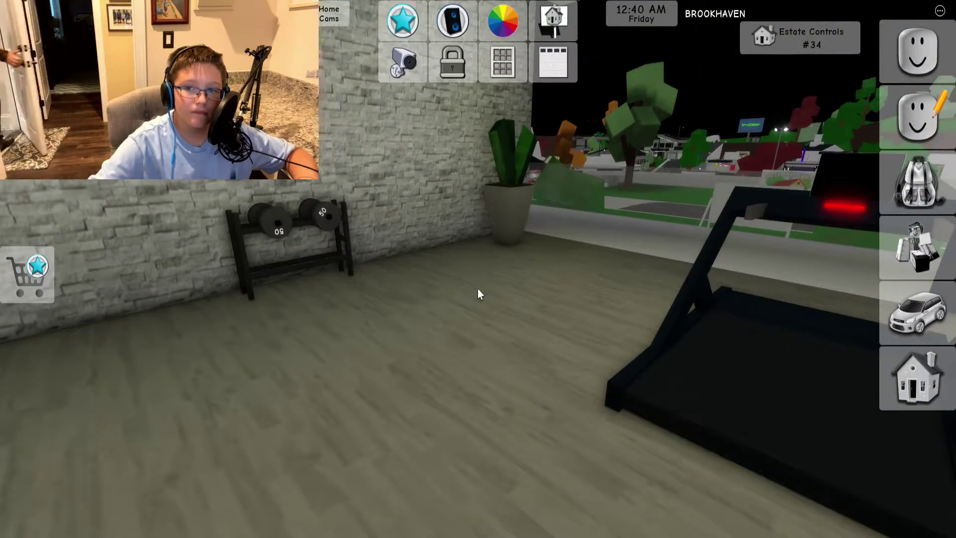
{"action": "key", "text": "w"}
{"action": "scroll", "coordinate": [478, 289], "scroll_direction": "down", "scroll_amount": 3}
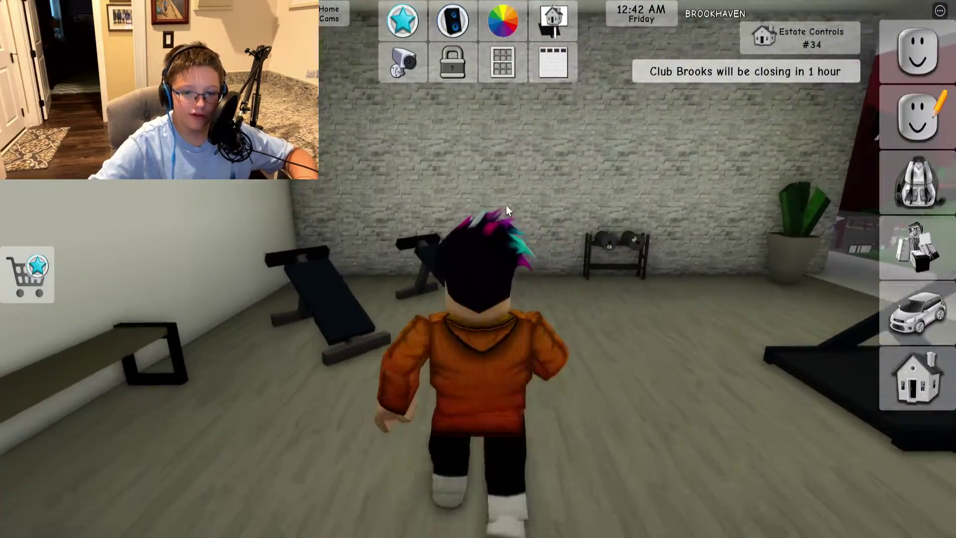
{"action": "left_click_drag", "start_coordinate": [483, 229], "coordinate": [535, 318]}
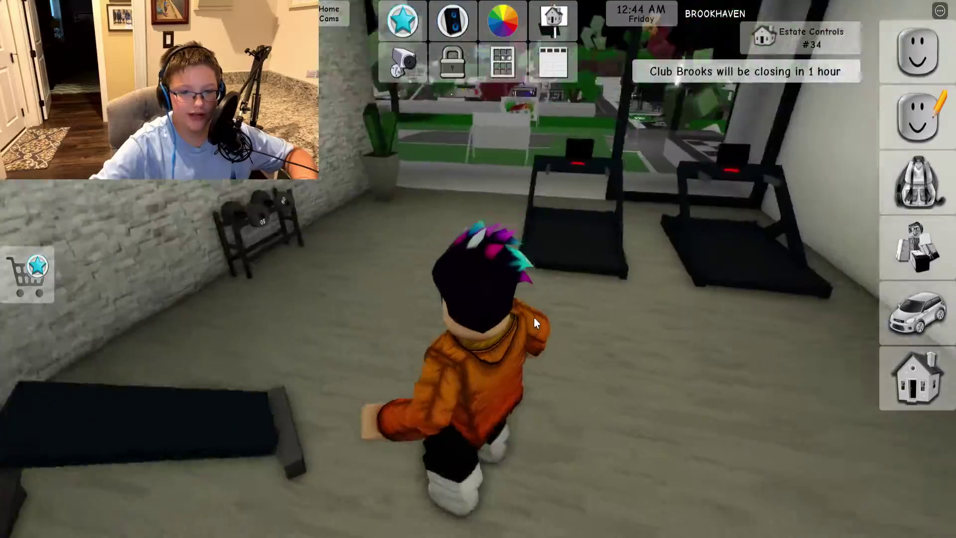
Leave the gym and climb the stairs through the upstairs hallway to the bathroom
{"action": "key", "text": "w"}
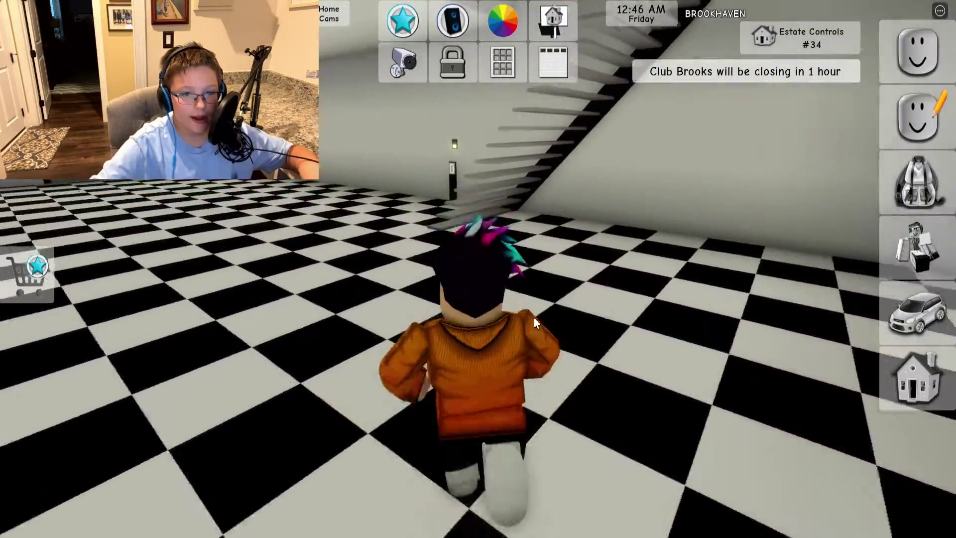
{"action": "key", "text": "w"}
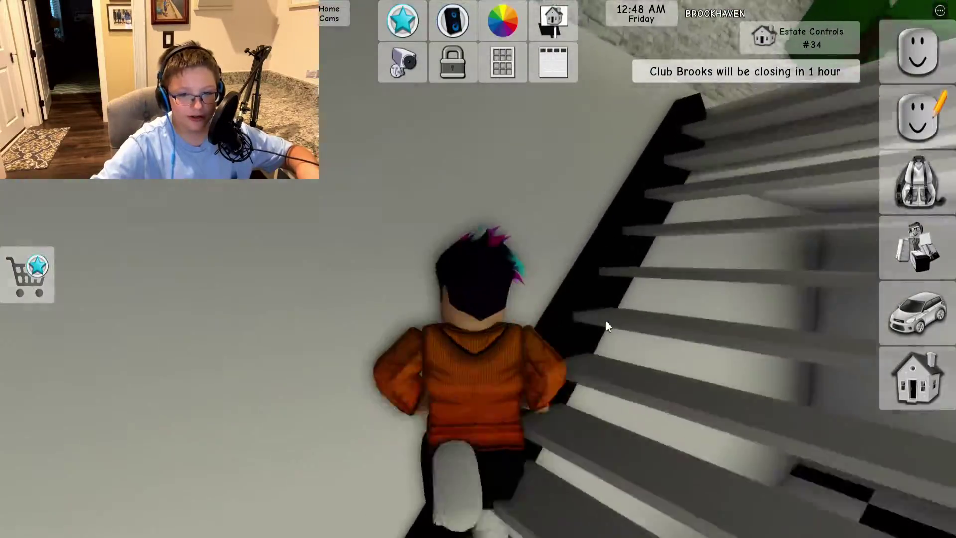
{"action": "mouse_move", "coordinate": [534, 317]}
{"action": "left_mouse_down"}
{"action": "mouse_move", "coordinate": [614, 323]}
{"action": "mouse_move", "coordinate": [530, 233]}
{"action": "left_mouse_up"}
{"action": "key", "text": "w"}
{"action": "scroll", "coordinate": [478, 289], "scroll_direction": "up", "scroll_amount": 3}
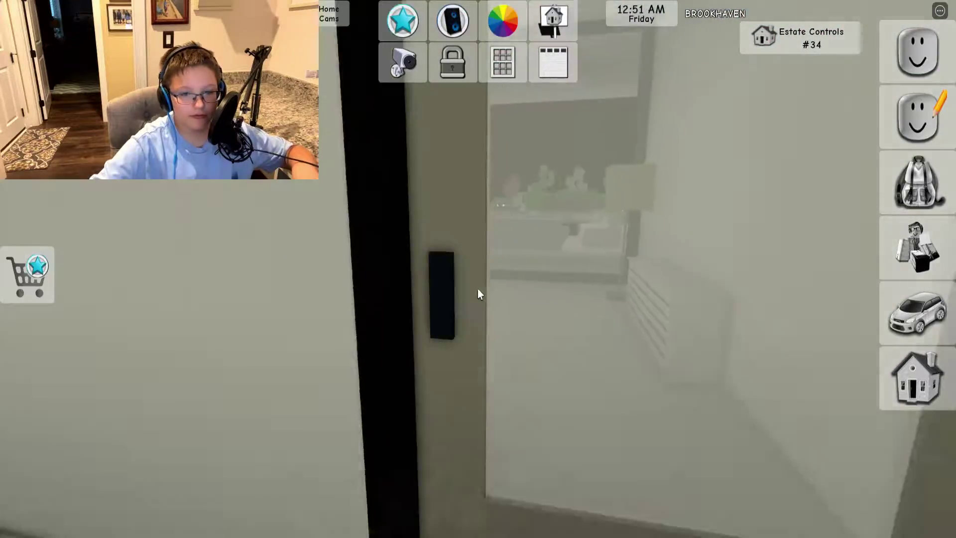
{"action": "key", "text": "w"}
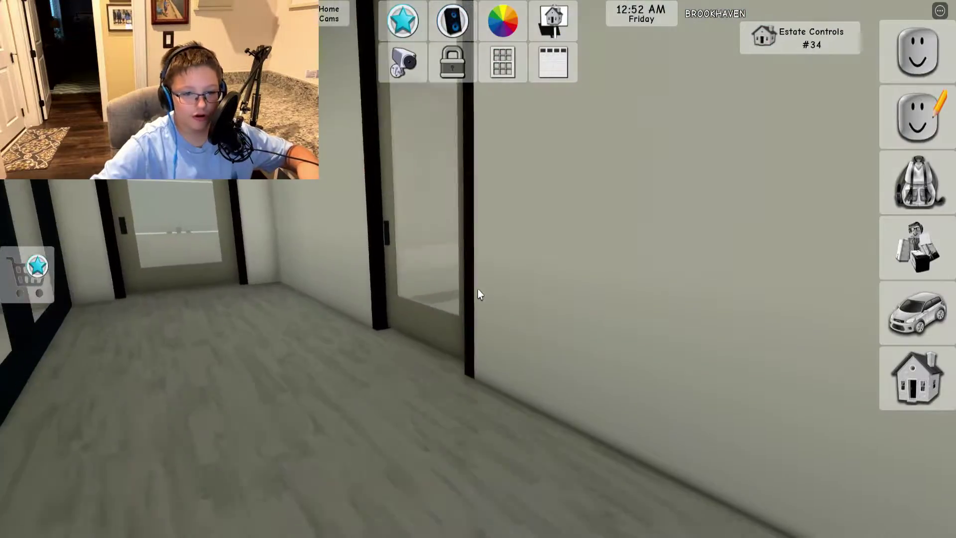
{"action": "key", "text": "w"}
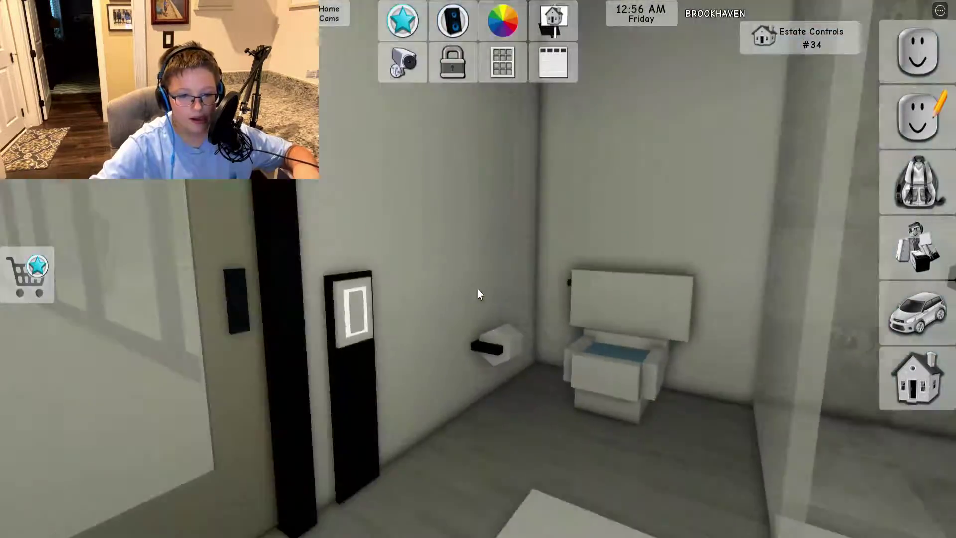
{"action": "key", "text": "w"}
{"action": "scroll", "coordinate": [478, 289], "scroll_direction": "down", "scroll_amount": 3}
Show the House Pool panel while walking the hallway, then close it
{"action": "left_click", "coordinate": [502, 62]}
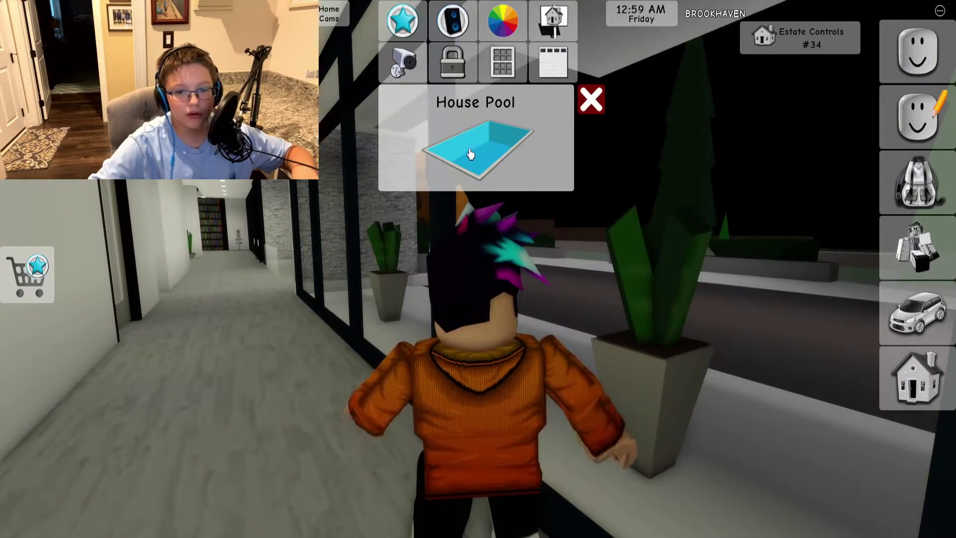
{"action": "key", "text": "w"}
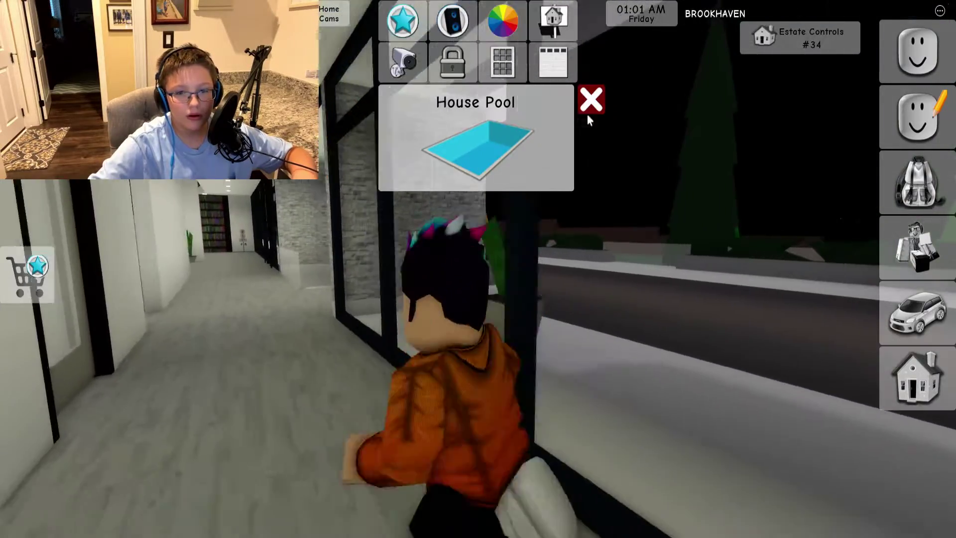
{"action": "left_click", "coordinate": [591, 100]}
Walk the hallways through the bedroom and living room into the kitchen
{"action": "key", "text": "w"}
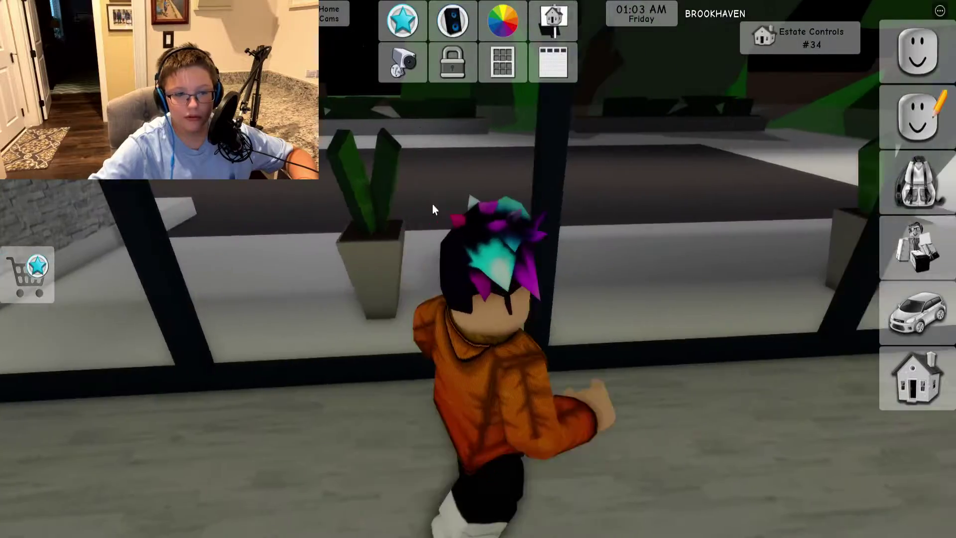
{"action": "key", "text": "w"}
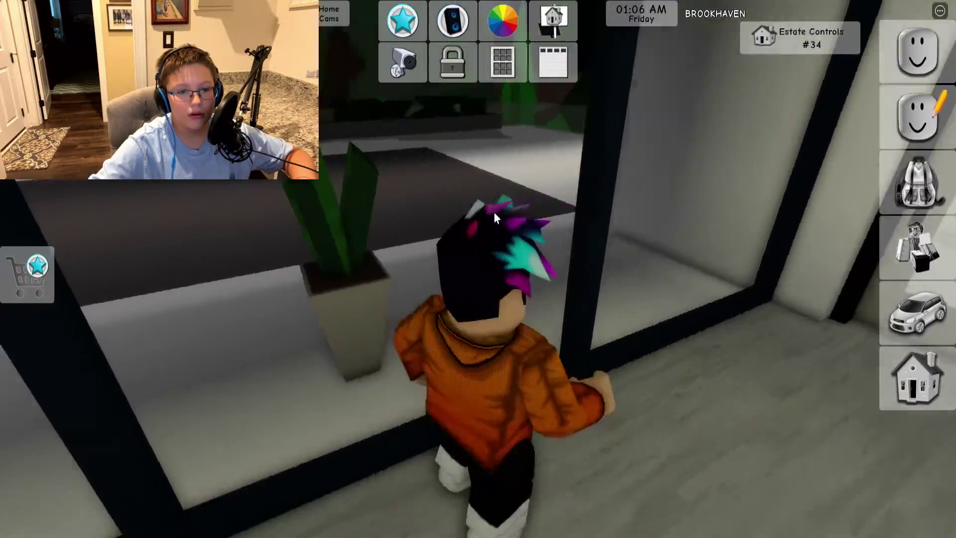
{"action": "key", "text": "w"}
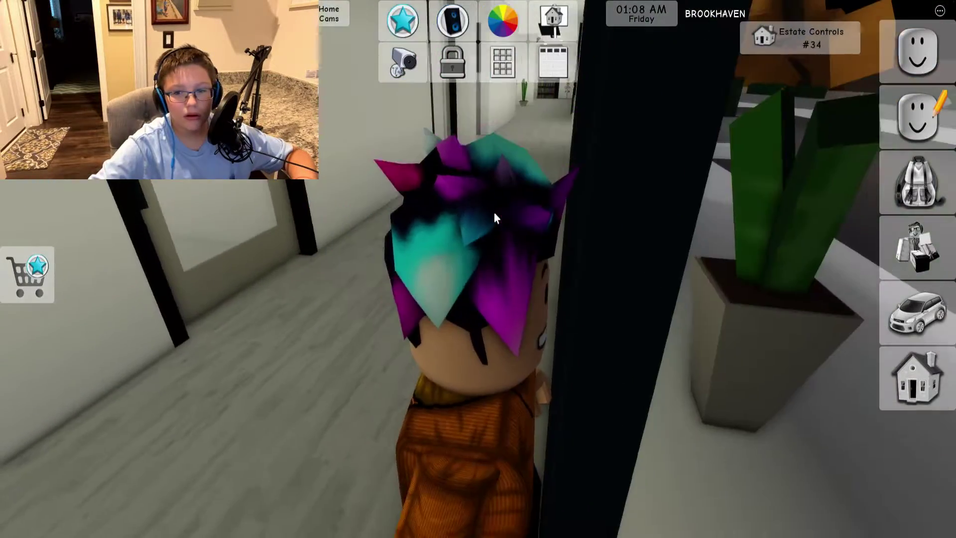
{"action": "key", "text": "w"}
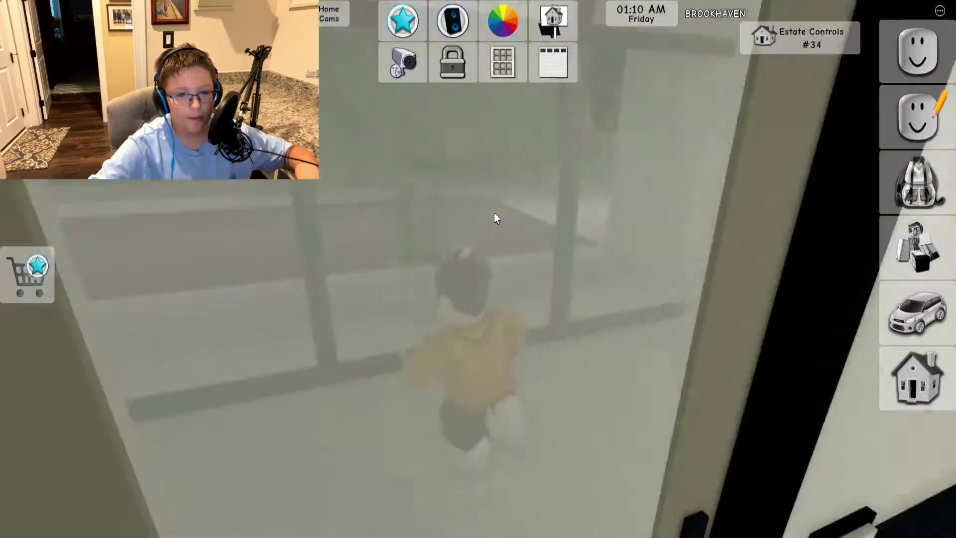
{"action": "key", "text": "w"}
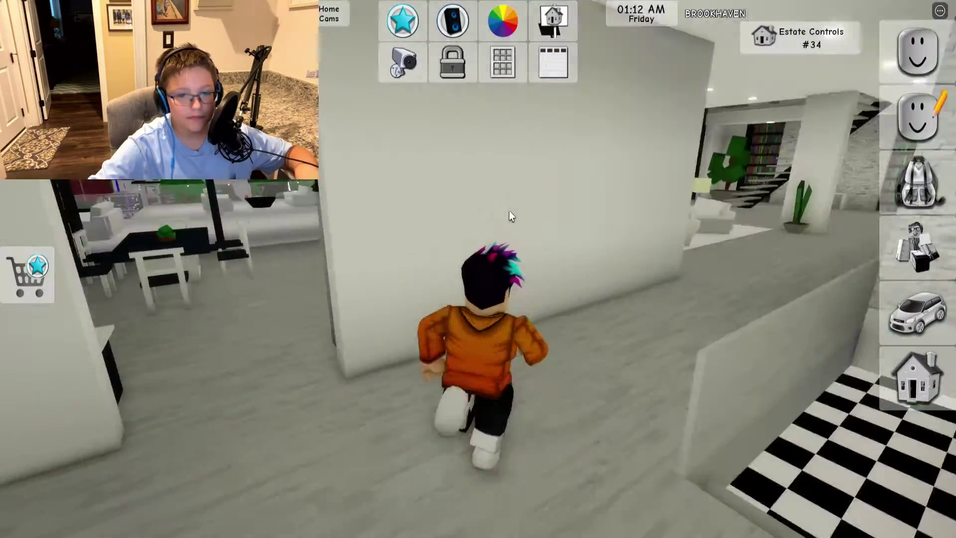
{"action": "key", "text": "w"}
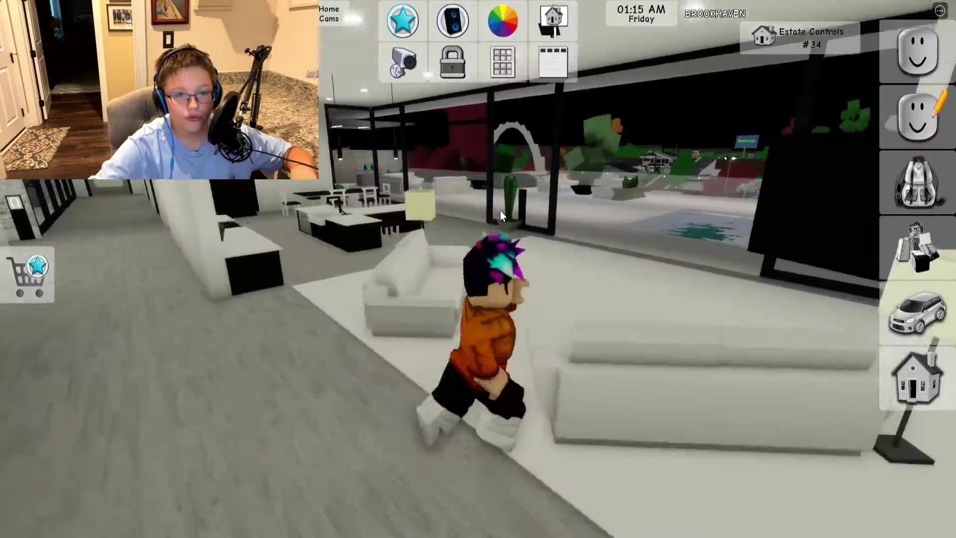
{"action": "key", "text": "w"}
{"action": "scroll", "coordinate": [500, 211], "scroll_direction": "up", "scroll_amount": 5}
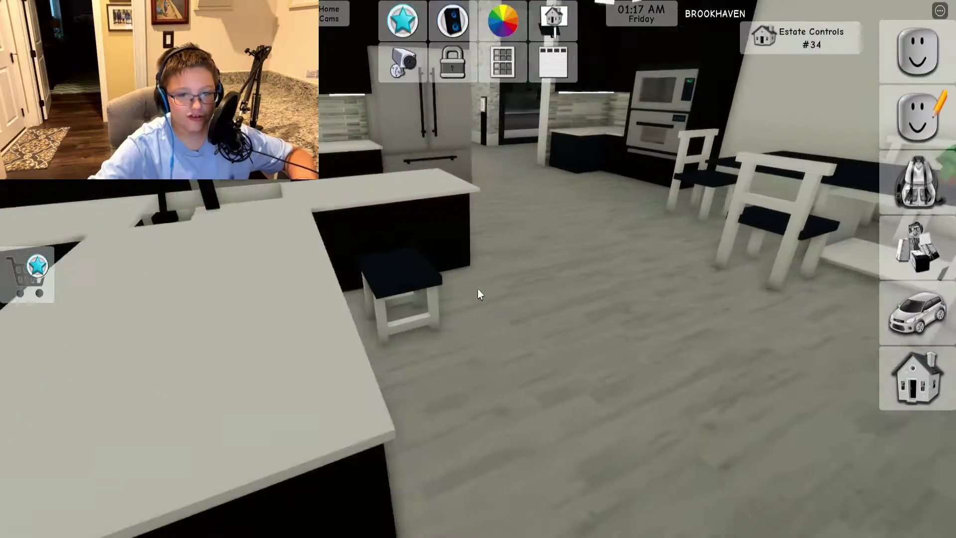
Head out past the outdoor sofas and stone bar wall, jumping across the rooftop sofa area
{"action": "key", "text": "w"}
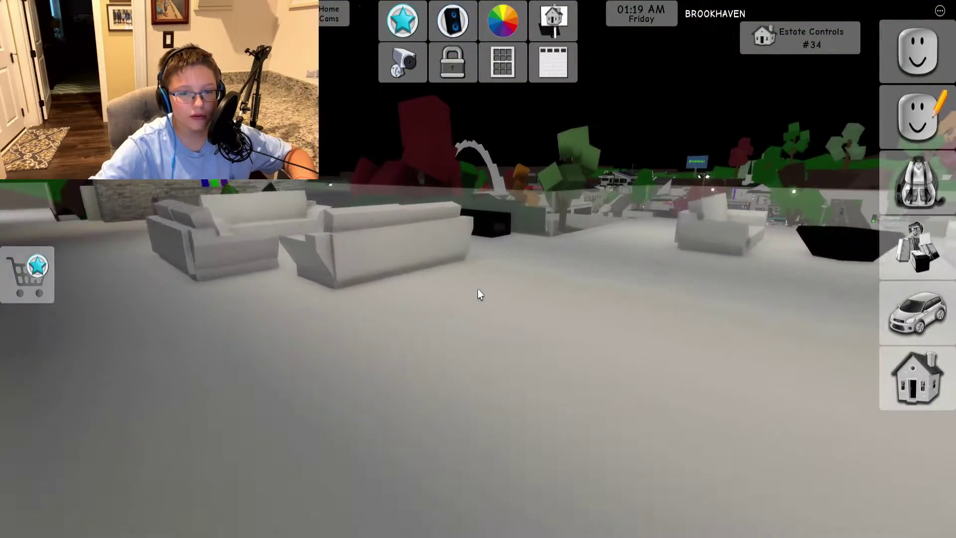
{"action": "key", "text": "w"}
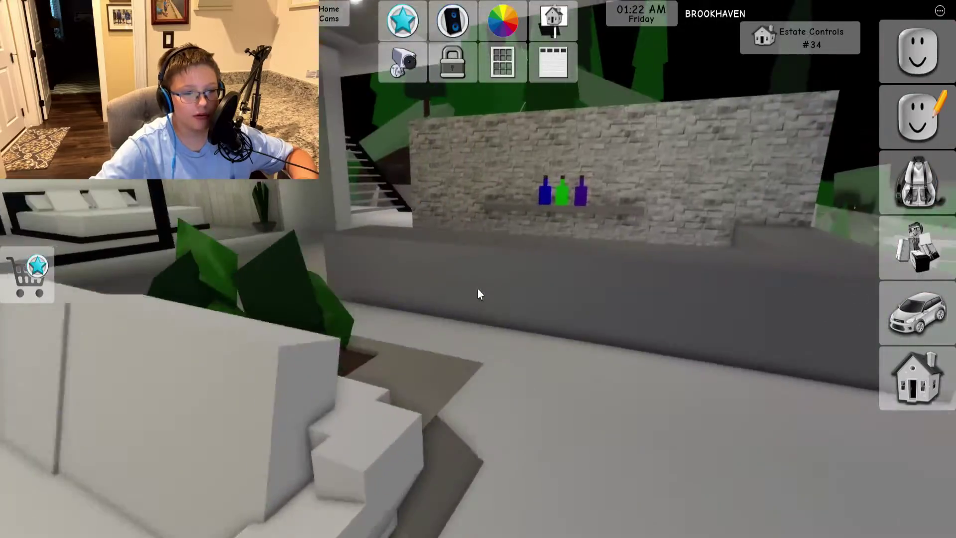
{"action": "scroll", "coordinate": [477, 289], "scroll_direction": "down", "scroll_amount": 5}
{"action": "key", "text": "w"}
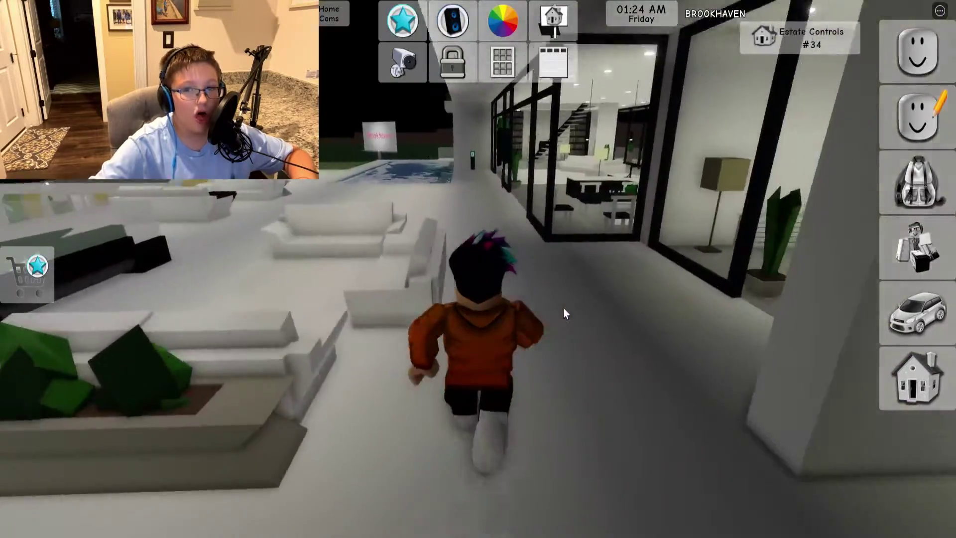
{"action": "key", "text": "w"}
{"action": "key", "text": "space"}
{"action": "key", "text": "space"}
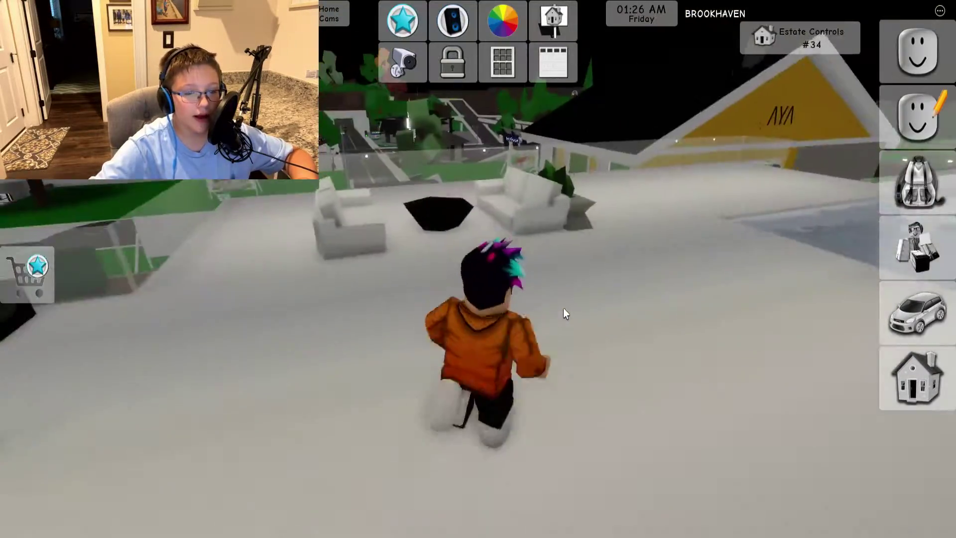
Run back through the living room and up the staircase to the rooftop glass wall
{"action": "key", "text": "w"}
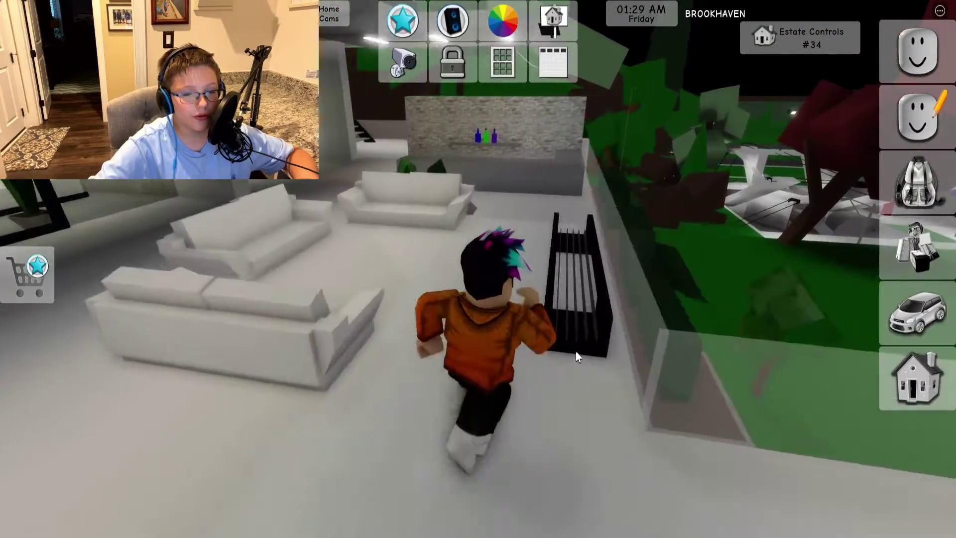
{"action": "key", "text": "w"}
{"action": "key", "text": "space"}
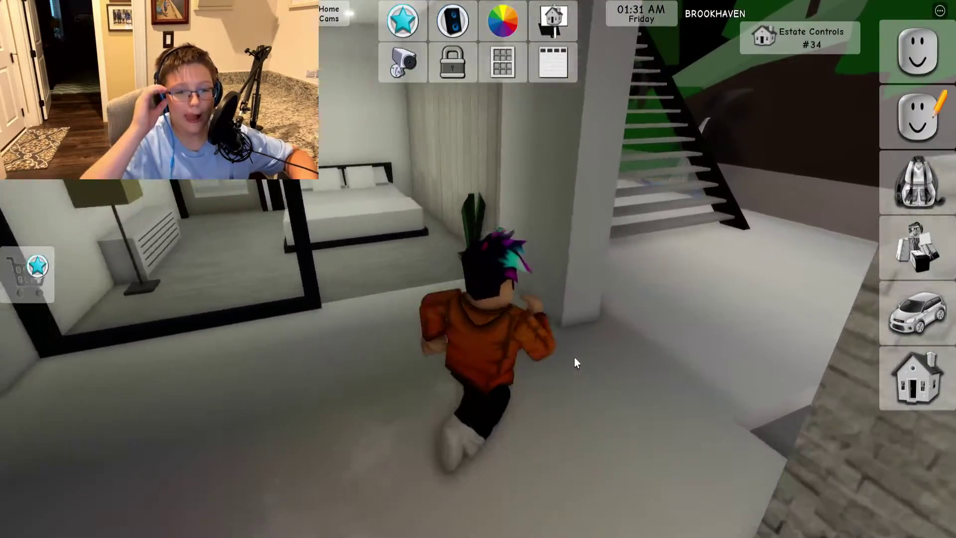
{"action": "key", "text": "w"}
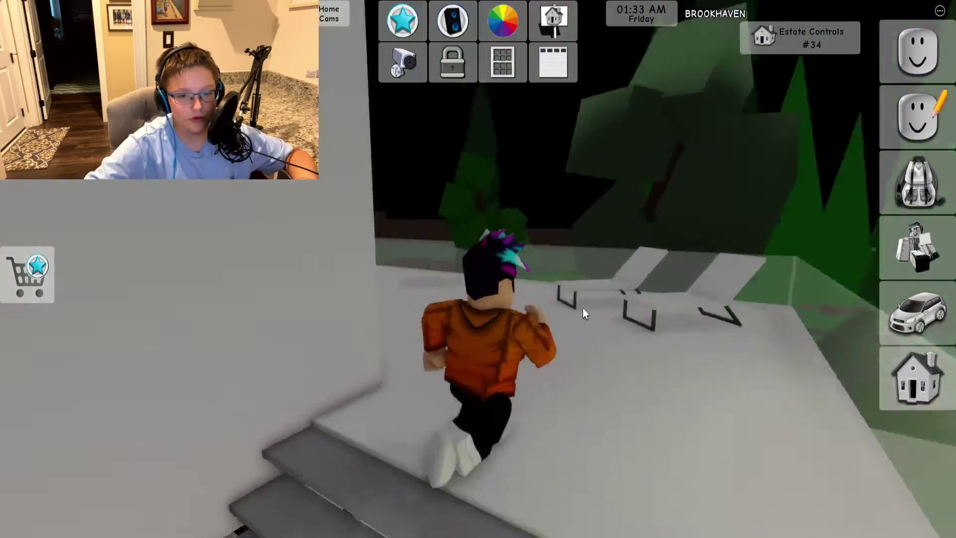
{"action": "key", "text": "w"}
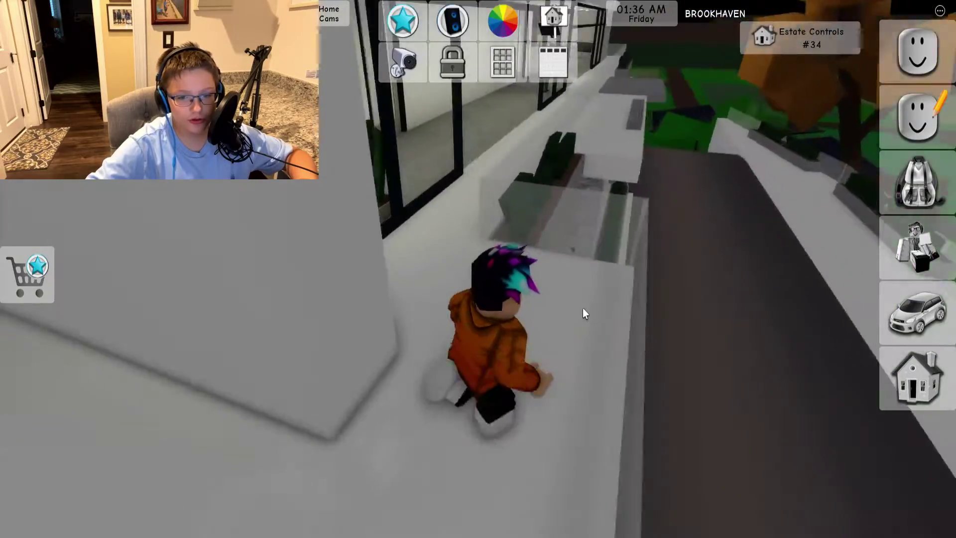
Run along the upper ledge, jump down to the street, and toggle the estate controls
{"action": "key", "text": "w"}
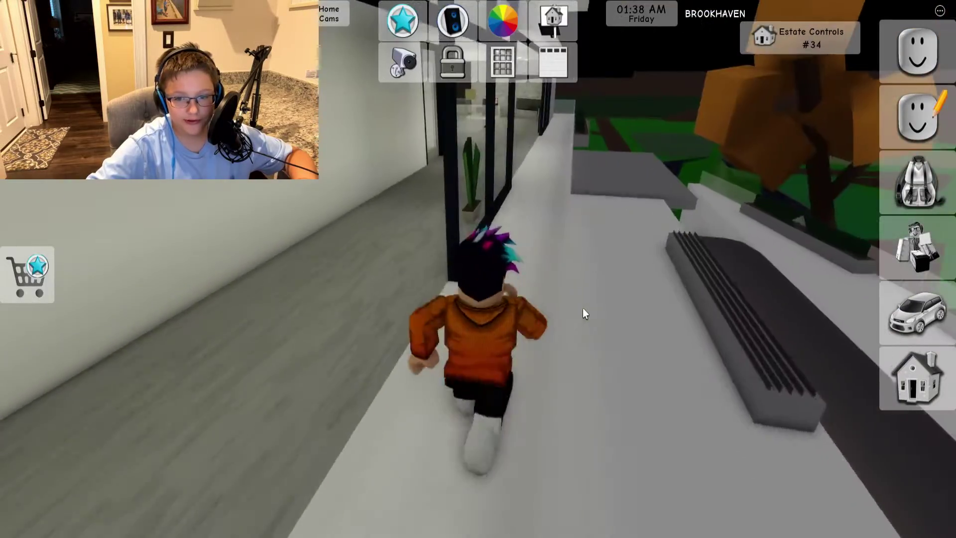
{"action": "key", "text": "w"}
{"action": "scroll", "coordinate": [584, 308], "scroll_direction": "down", "scroll_amount": 5}
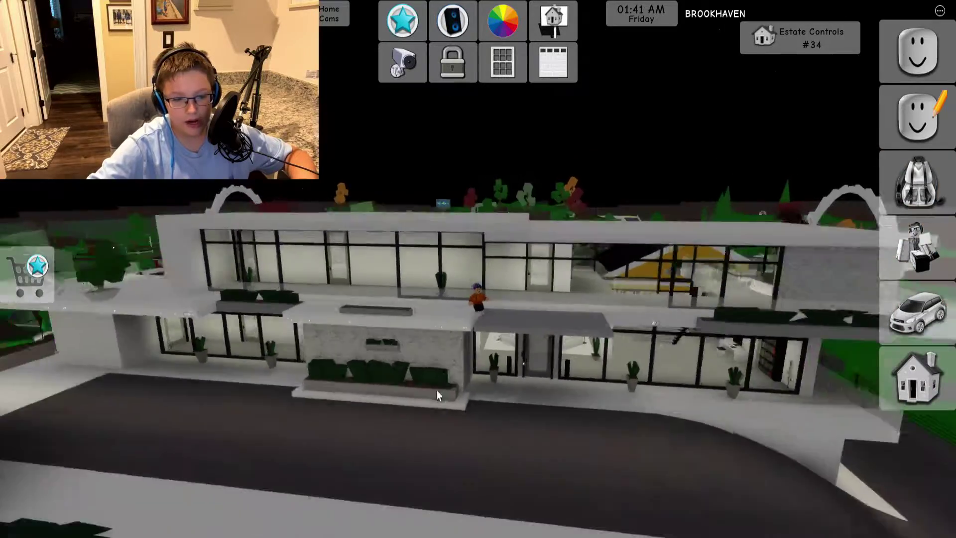
{"action": "left_click_drag", "start_coordinate": [583, 308], "coordinate": [401, 304]}
{"action": "scroll", "coordinate": [401, 305], "scroll_direction": "up", "scroll_amount": 4}
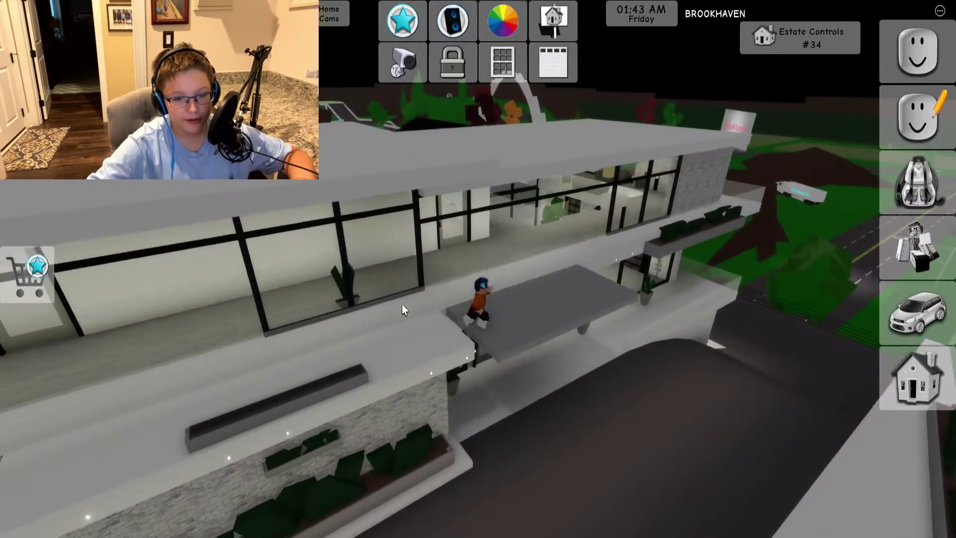
{"action": "scroll", "coordinate": [402, 305], "scroll_direction": "up", "scroll_amount": 4}
{"action": "key", "text": "w"}
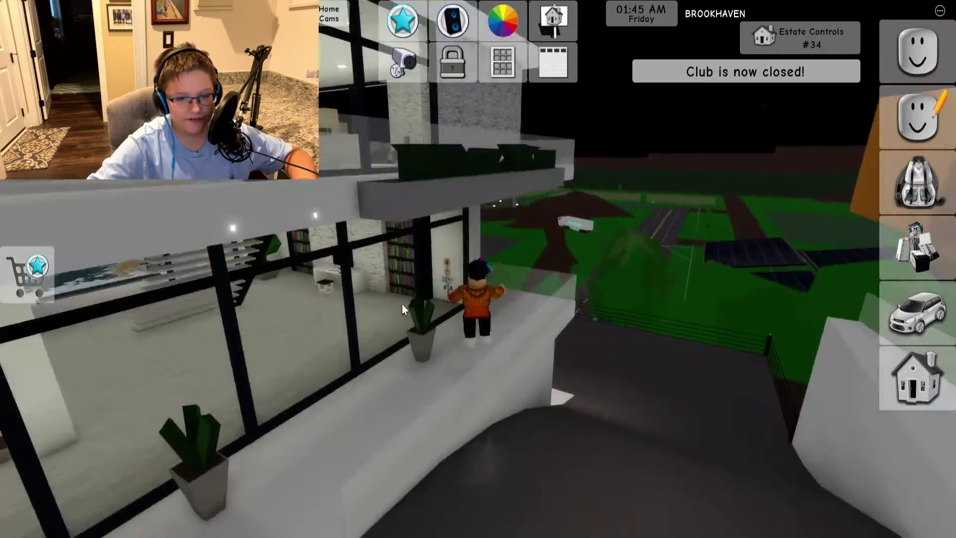
{"action": "key", "text": "w"}
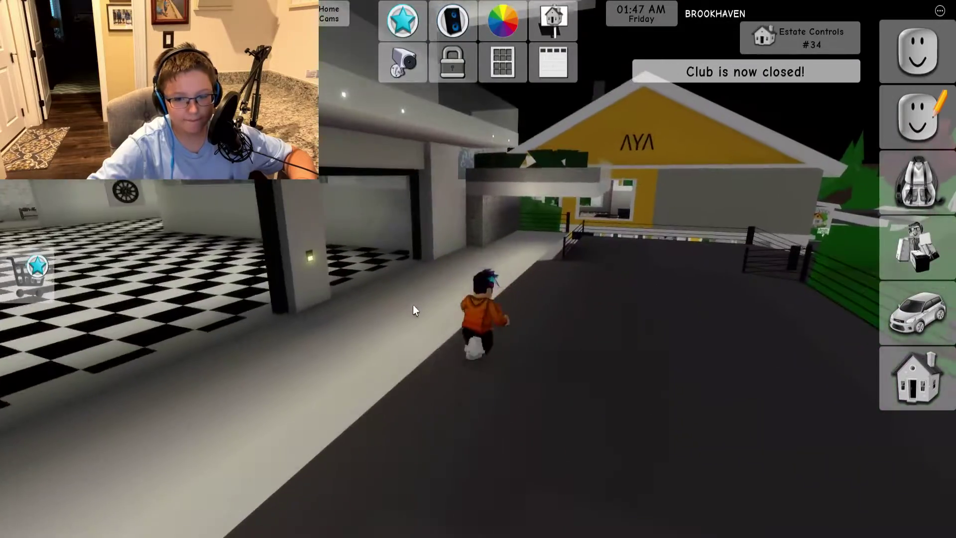
{"action": "left_click", "coordinate": [917, 377]}
{"action": "left_click", "coordinate": [918, 374]}
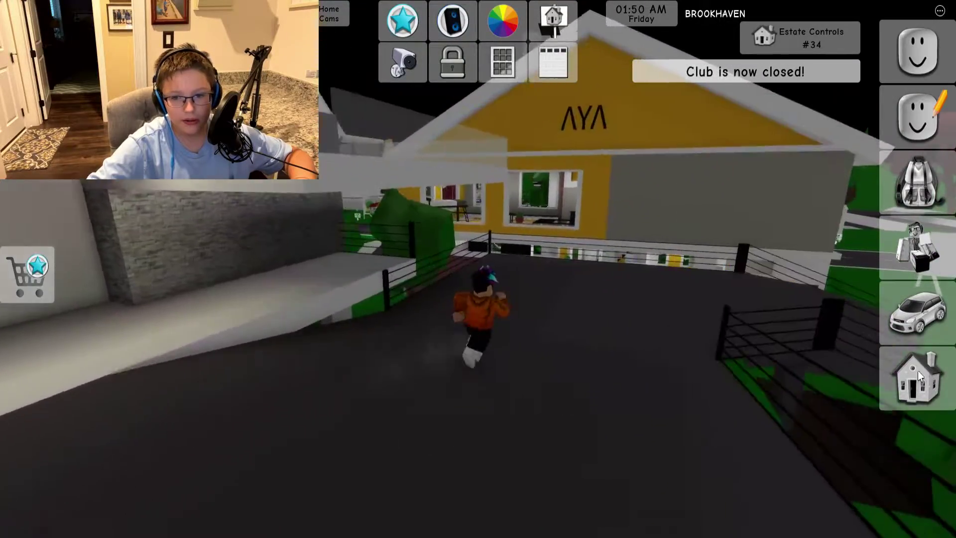
Leave the Brookhaven experience from the Esc menu
{"action": "key", "text": "Escape"}
{"action": "key", "text": "l"}
{"action": "key", "text": "Return"}
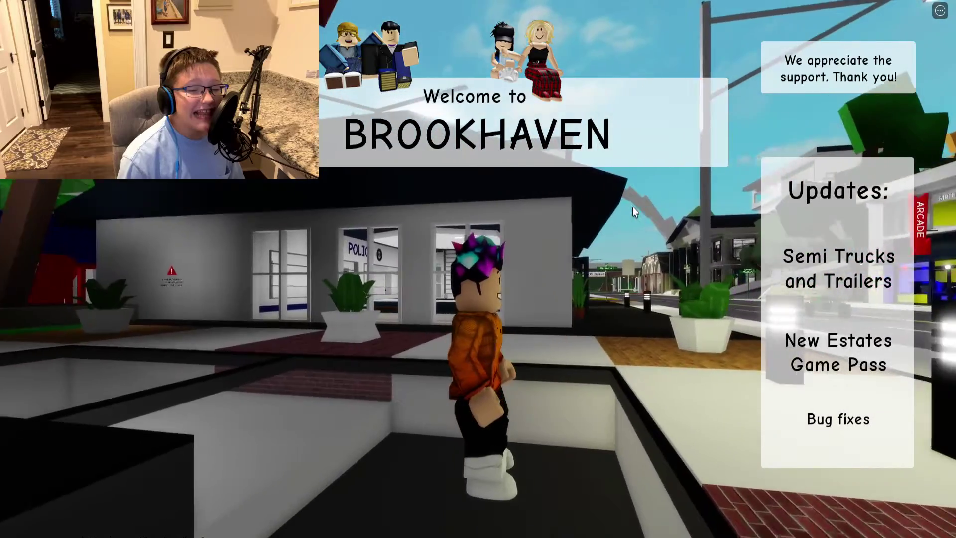
In the new server, dismiss the welcome screen and show the vehicle spawn list
{"action": "mouse_move", "coordinate": [633, 207]}
{"action": "left_mouse_down"}
{"action": "mouse_move", "coordinate": [851, 441]}
{"action": "mouse_move", "coordinate": [477, 460]}
{"action": "mouse_move", "coordinate": [456, 483]}
{"action": "left_mouse_up"}
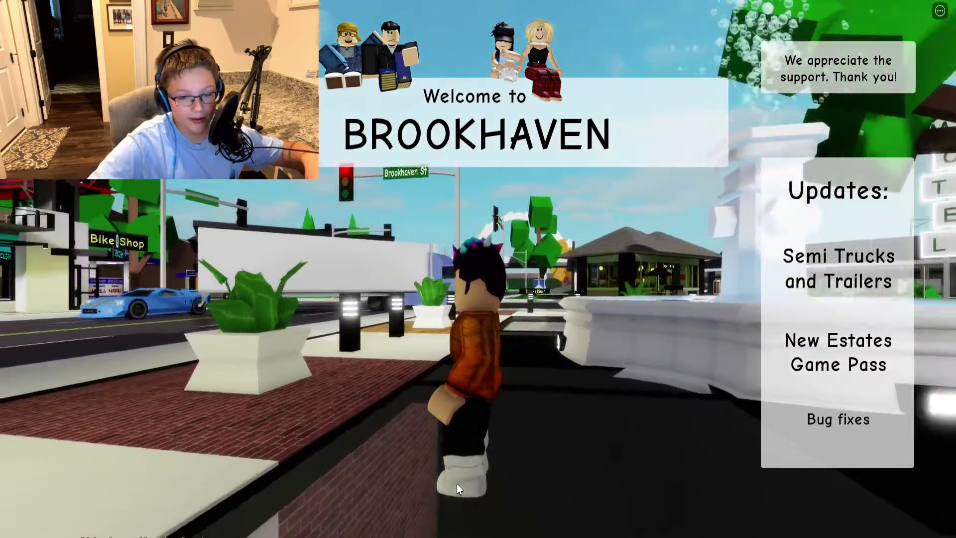
{"action": "left_click", "coordinate": [464, 493]}
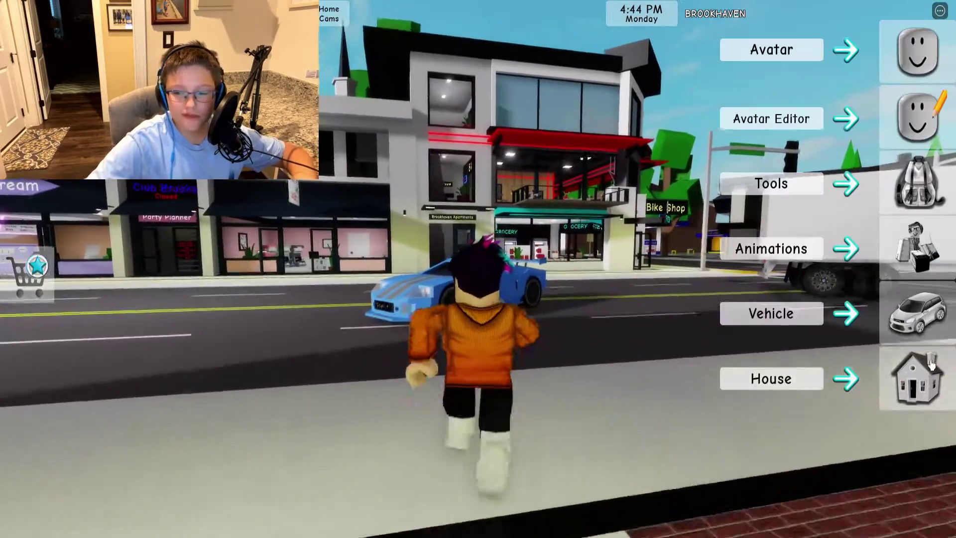
{"action": "left_click", "coordinate": [918, 314]}
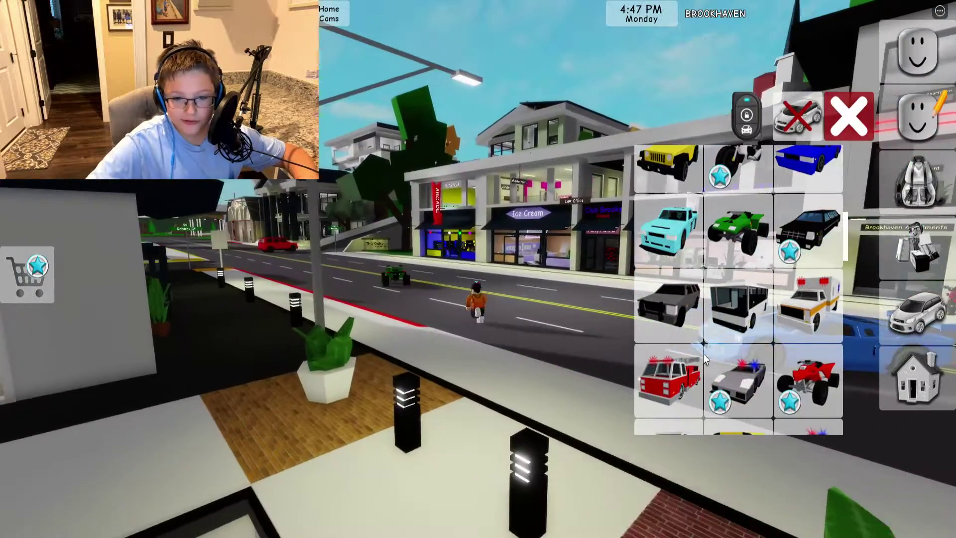
{"action": "scroll", "coordinate": [704, 357], "scroll_direction": "down", "scroll_amount": 5}
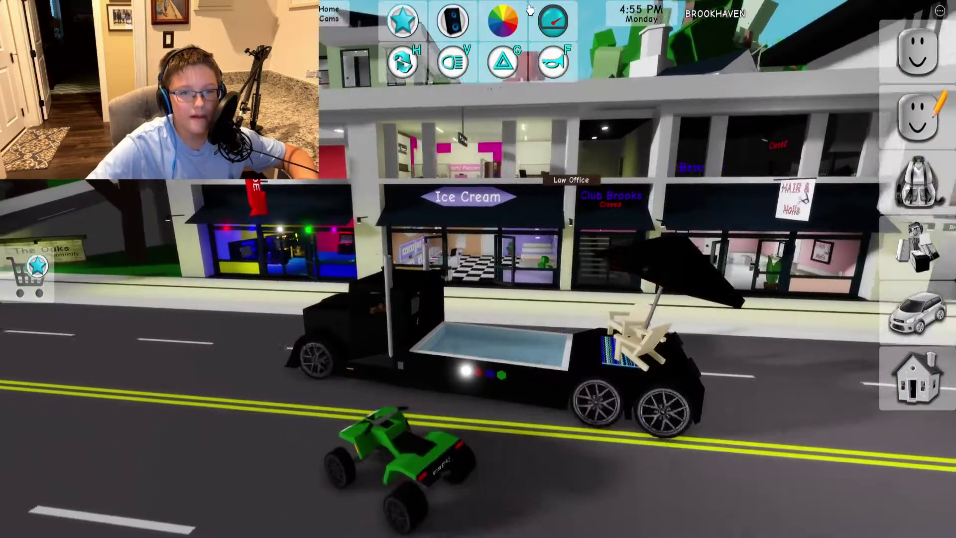
Paint the pool truck teal with the vehicle colour picker
{"action": "left_click", "coordinate": [502, 21]}
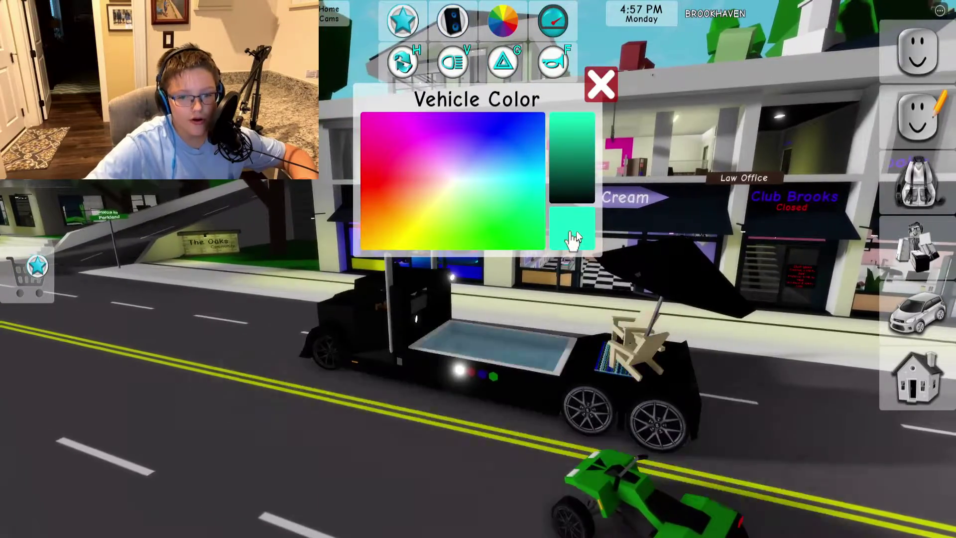
{"action": "left_click", "coordinate": [573, 237]}
{"action": "left_click", "coordinate": [600, 83]}
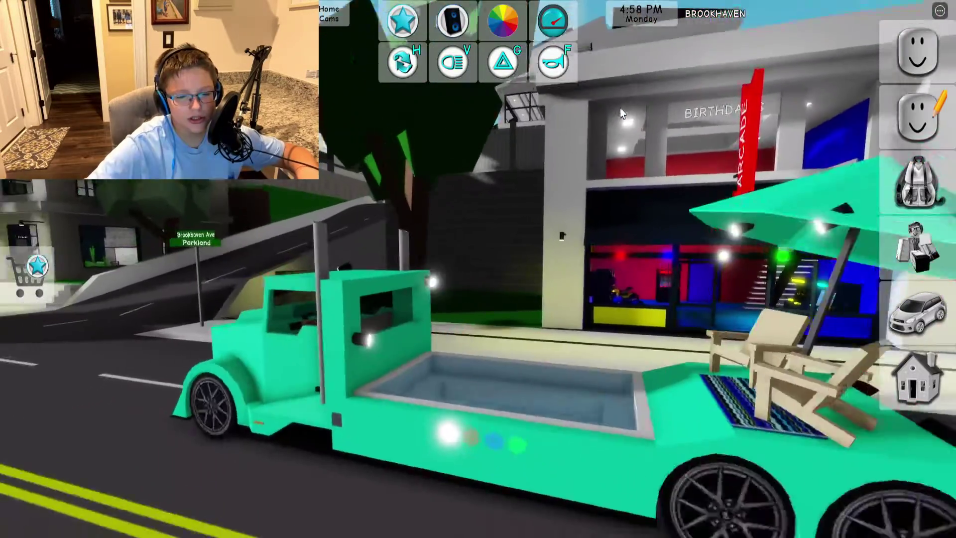
{"action": "mouse_move", "coordinate": [614, 110]}
{"action": "left_mouse_down"}
{"action": "mouse_move", "coordinate": [512, 377]}
{"action": "mouse_move", "coordinate": [479, 396]}
{"action": "left_mouse_up"}
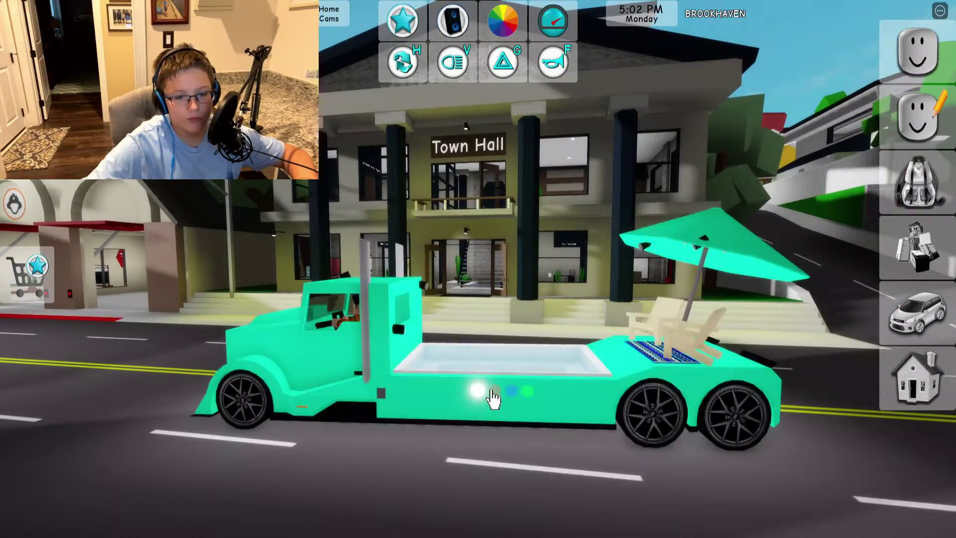
Switch the truck's underglow from red to green while driving
{"action": "left_click", "coordinate": [494, 392]}
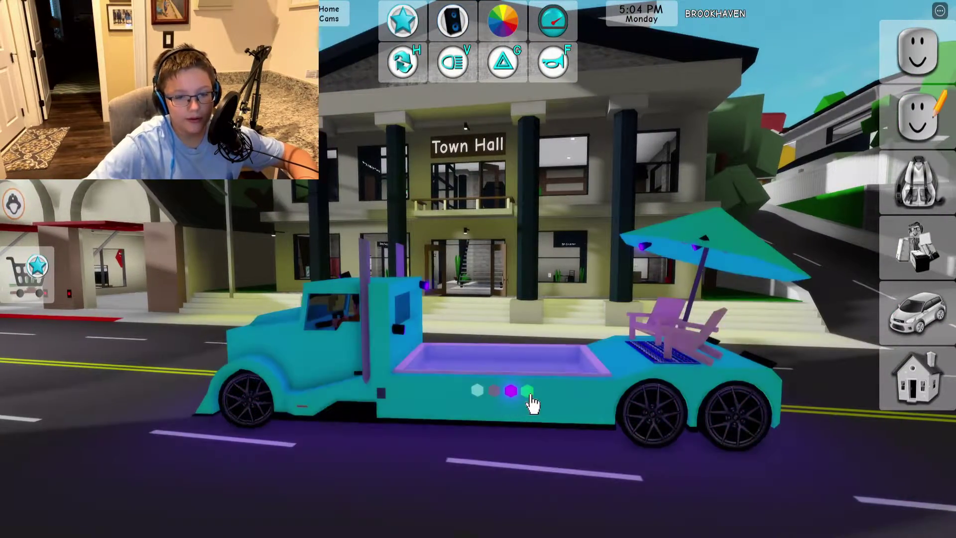
{"action": "left_click", "coordinate": [527, 391]}
{"action": "left_click_drag", "start_coordinate": [528, 391], "coordinate": [626, 285]}
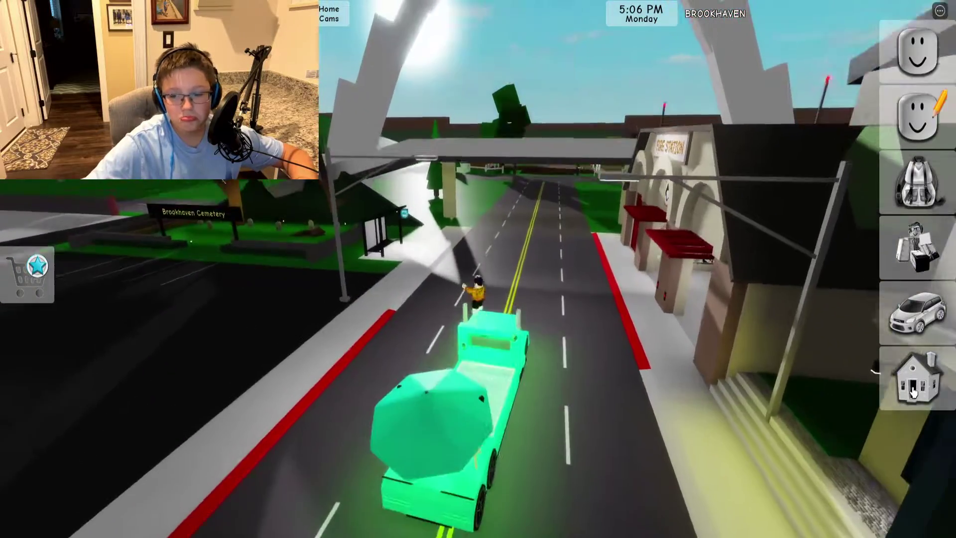
Cycle the house plots past South Estate back to North Estate, travel there, and show its style choices
{"action": "left_click", "coordinate": [918, 377]}
{"action": "left_click", "coordinate": [757, 241]}
{"action": "left_click", "coordinate": [648, 170]}
{"action": "left_click", "coordinate": [649, 170]}
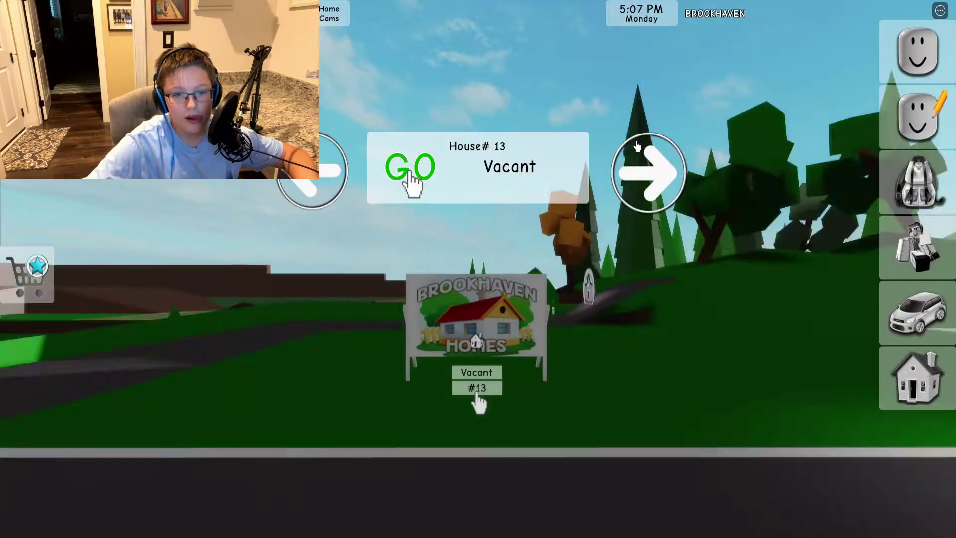
{"action": "left_click", "coordinate": [642, 168]}
{"action": "left_click", "coordinate": [638, 167]}
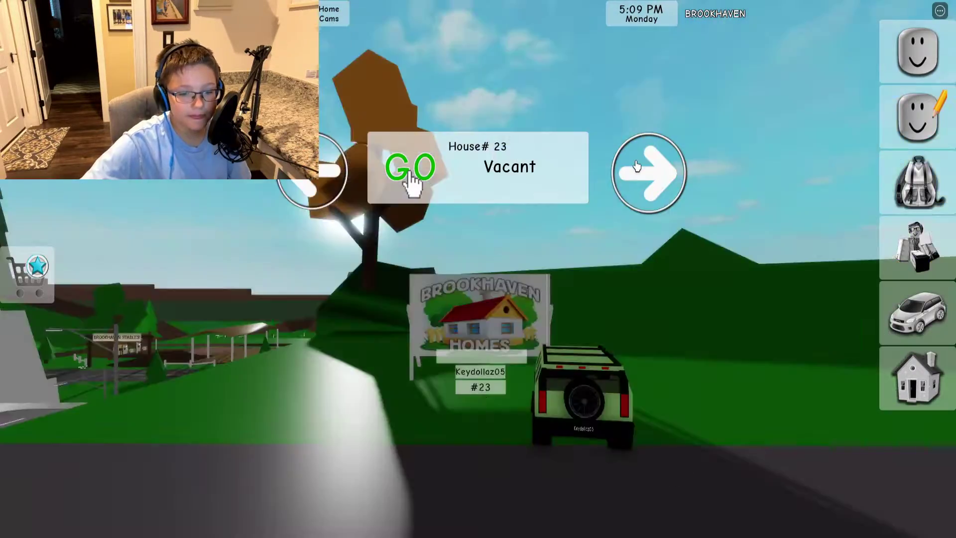
{"action": "left_click", "coordinate": [637, 168]}
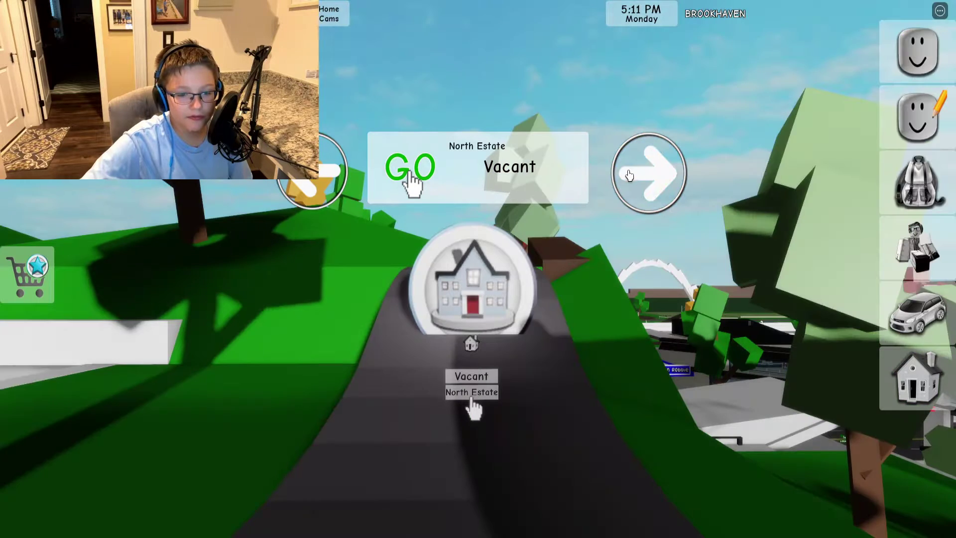
{"action": "left_click", "coordinate": [647, 181]}
{"action": "left_click", "coordinate": [321, 172]}
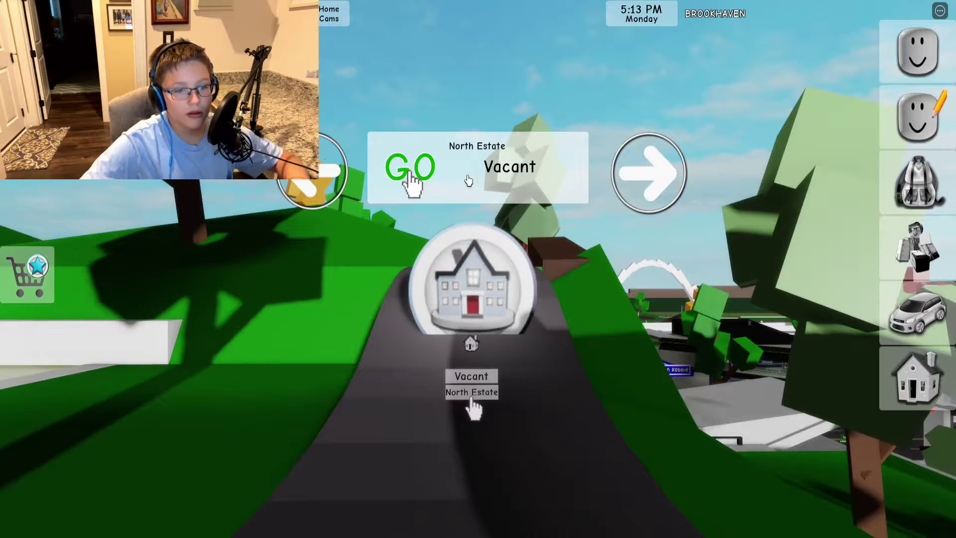
{"action": "left_click", "coordinate": [415, 179]}
{"action": "left_click", "coordinate": [555, 211]}
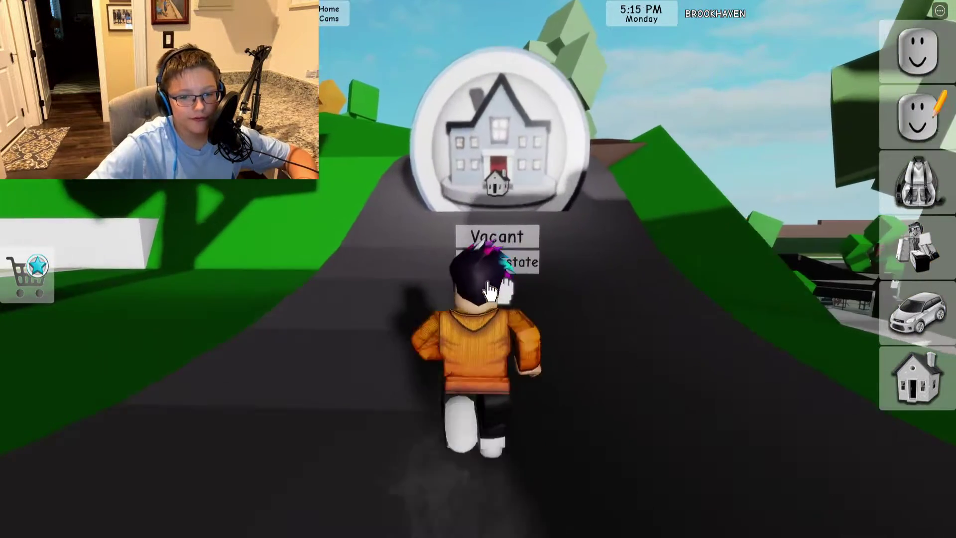
Confirm the modern house style for the North Estate and start running up the road
{"action": "key", "text": "a"}
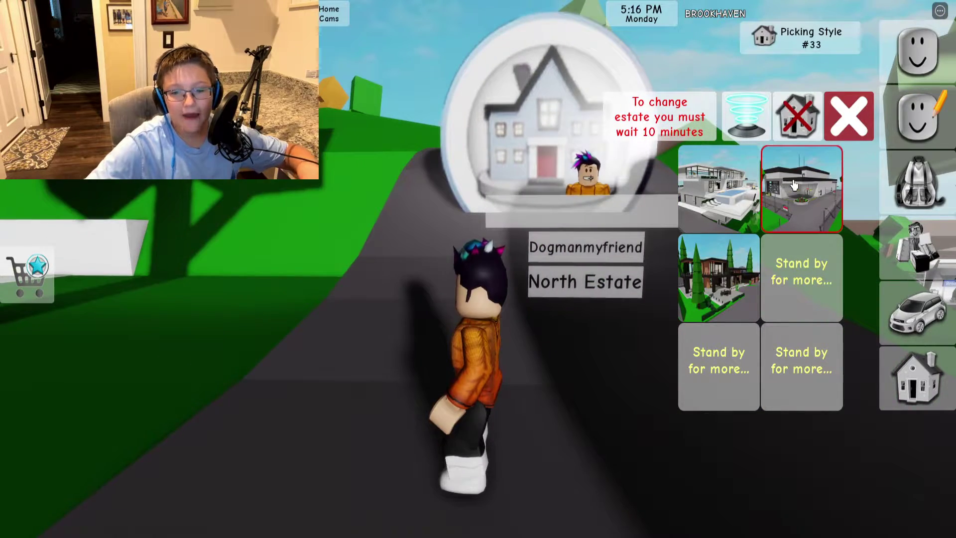
{"action": "left_click", "coordinate": [669, 479]}
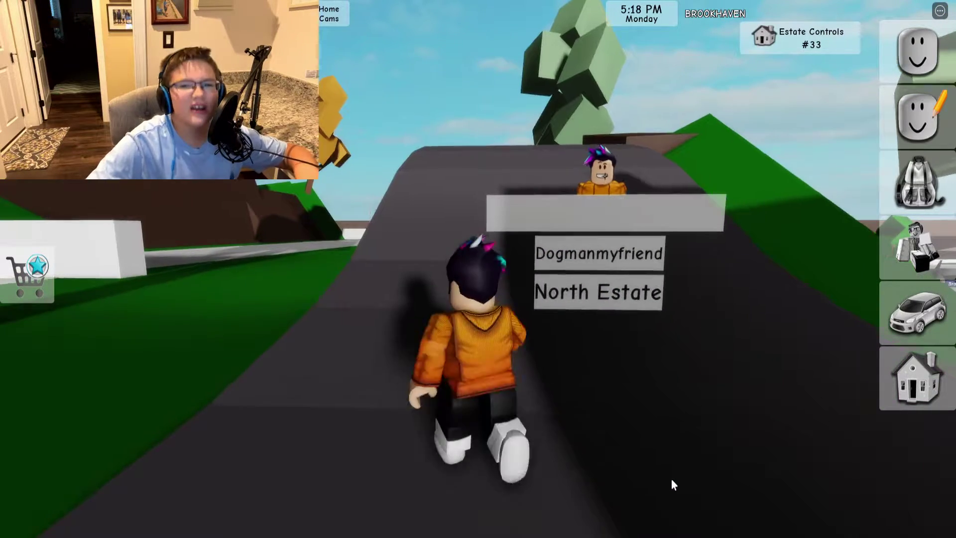
{"action": "key", "text": "w"}
{"action": "key", "text": "w"}
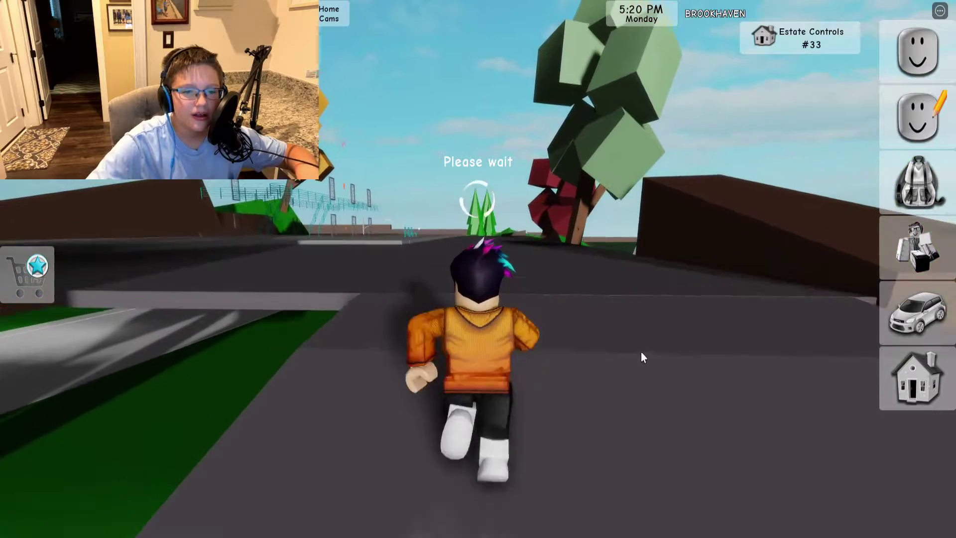
Run past the facility sign to the Brookhaven Correctional Facility entrance
{"action": "key", "text": "w"}
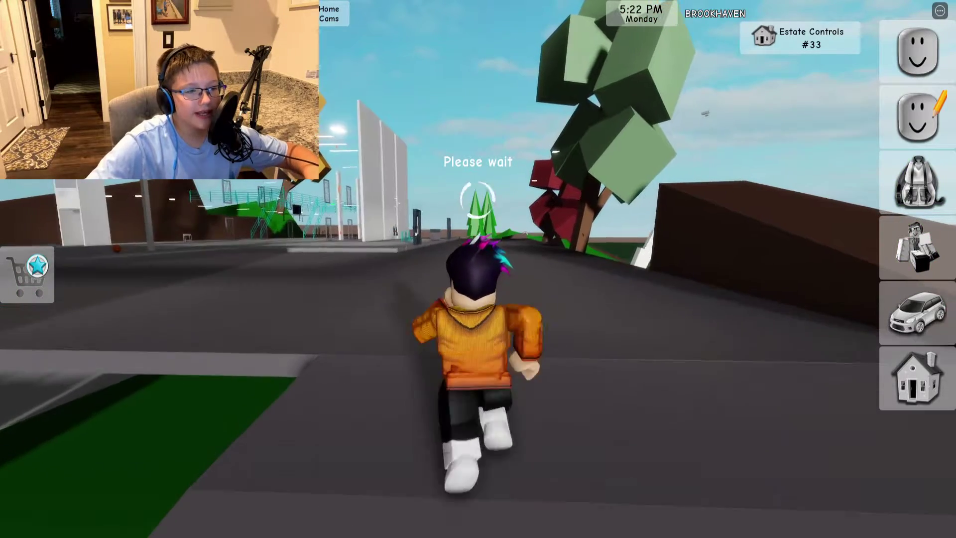
{"action": "key", "text": "w"}
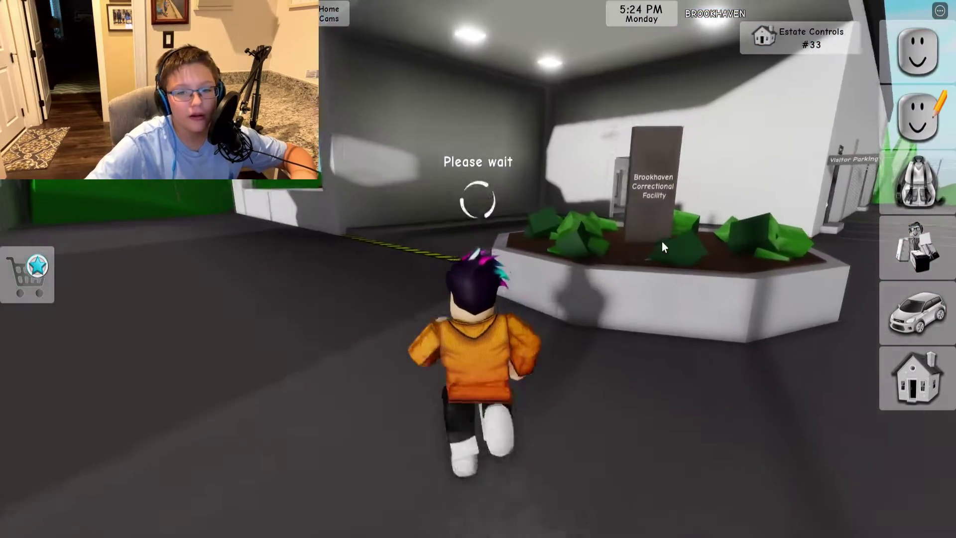
{"action": "key", "text": "w"}
{"action": "scroll", "coordinate": [639, 205], "scroll_direction": "up", "scroll_amount": 5}
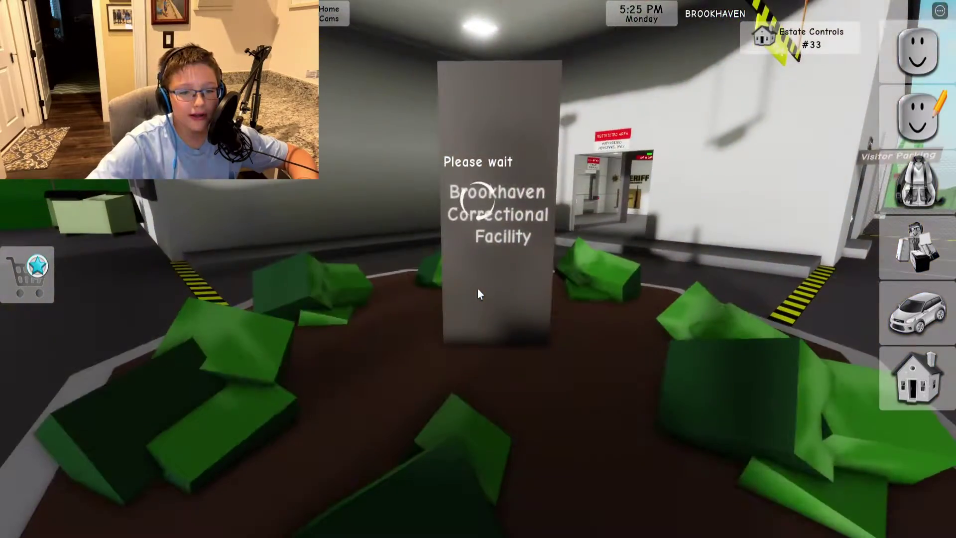
{"action": "key", "text": "w"}
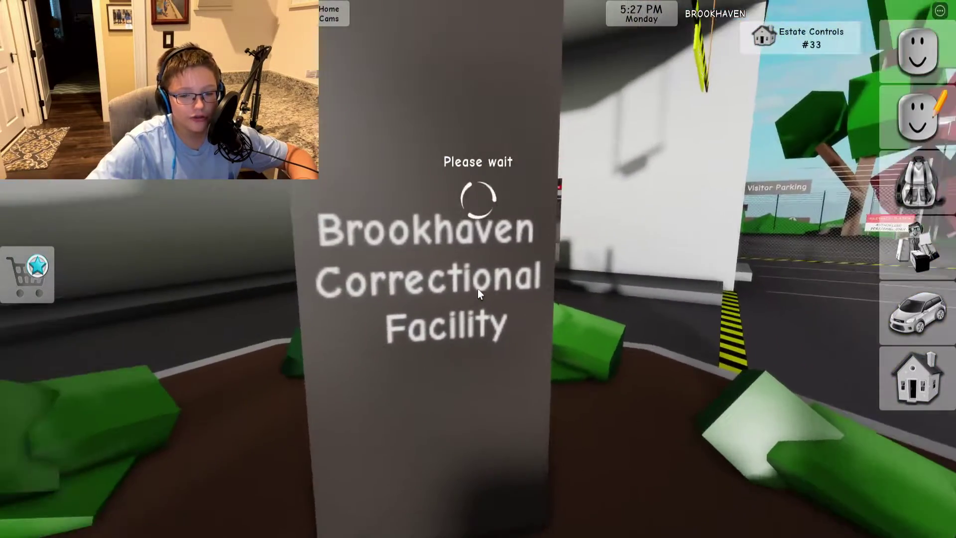
{"action": "key", "text": "w"}
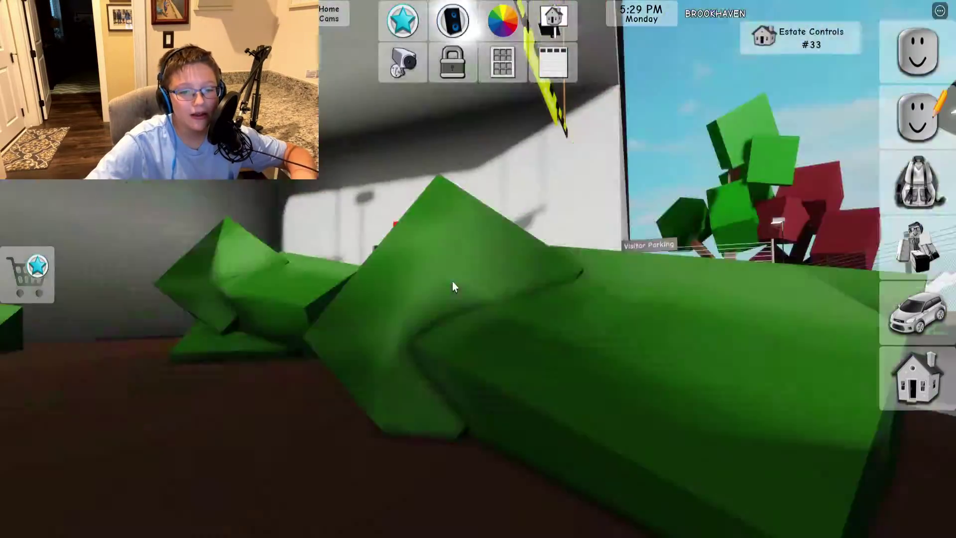
{"action": "scroll", "coordinate": [478, 289], "scroll_direction": "down", "scroll_amount": 5}
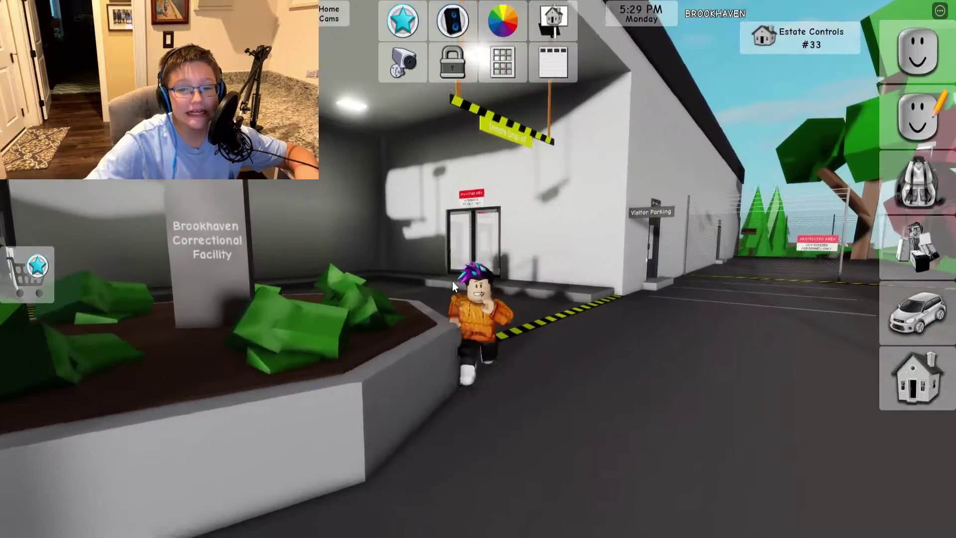
{"action": "key", "text": "w"}
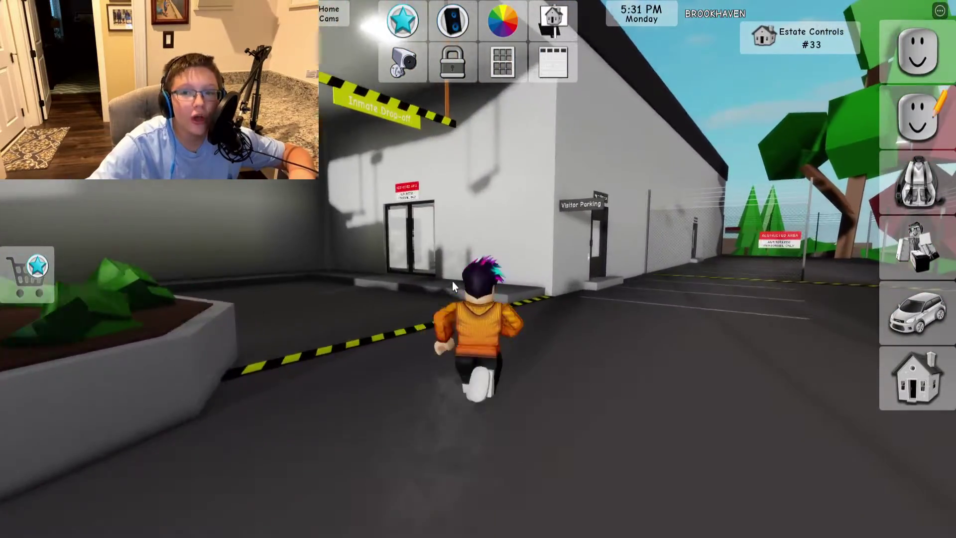
{"action": "key", "text": "w"}
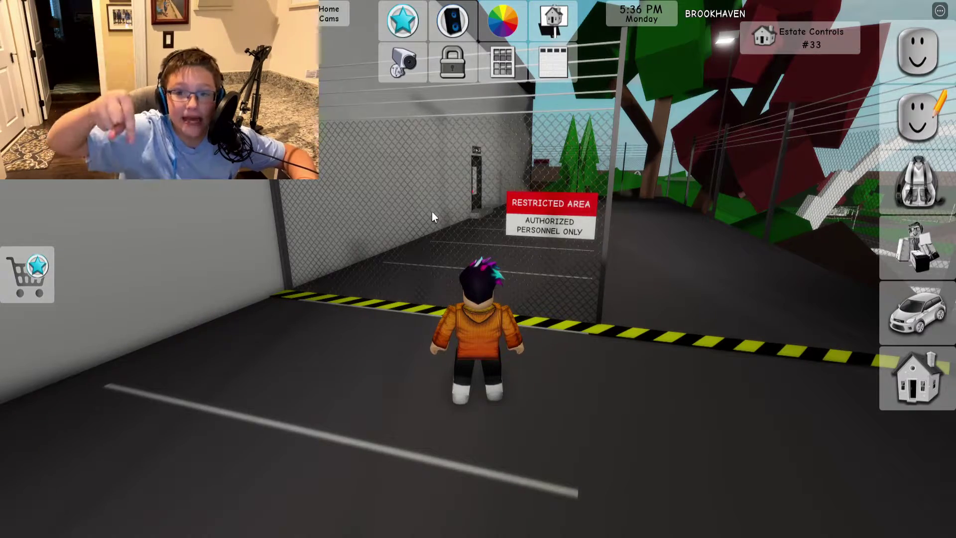
Walk into the facility and down the hallway past the sheriff door
{"action": "key", "text": "w"}
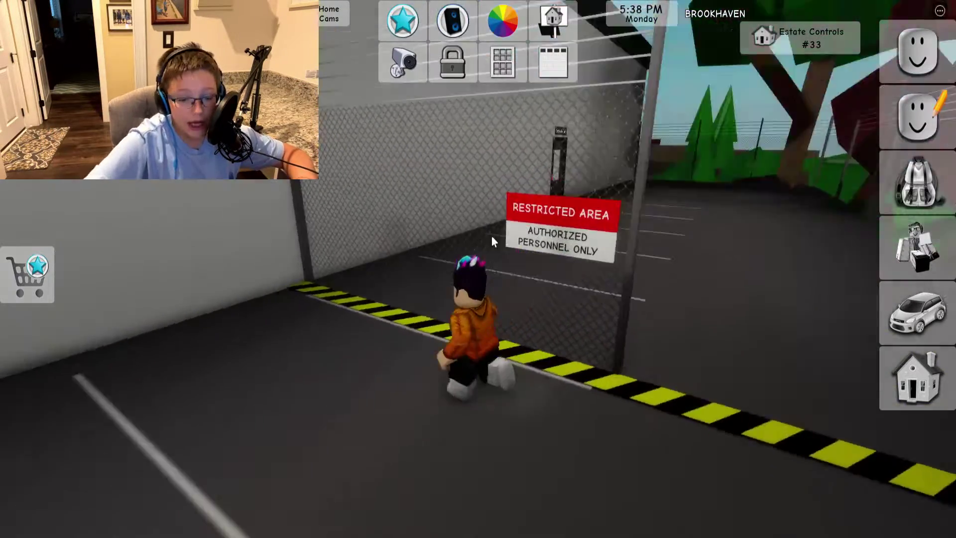
{"action": "key", "text": "w"}
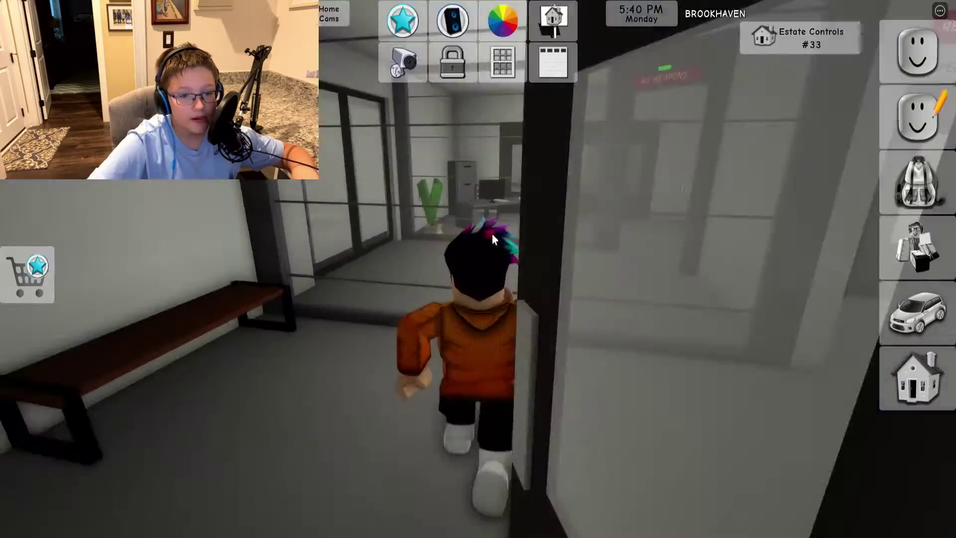
{"action": "key", "text": "w"}
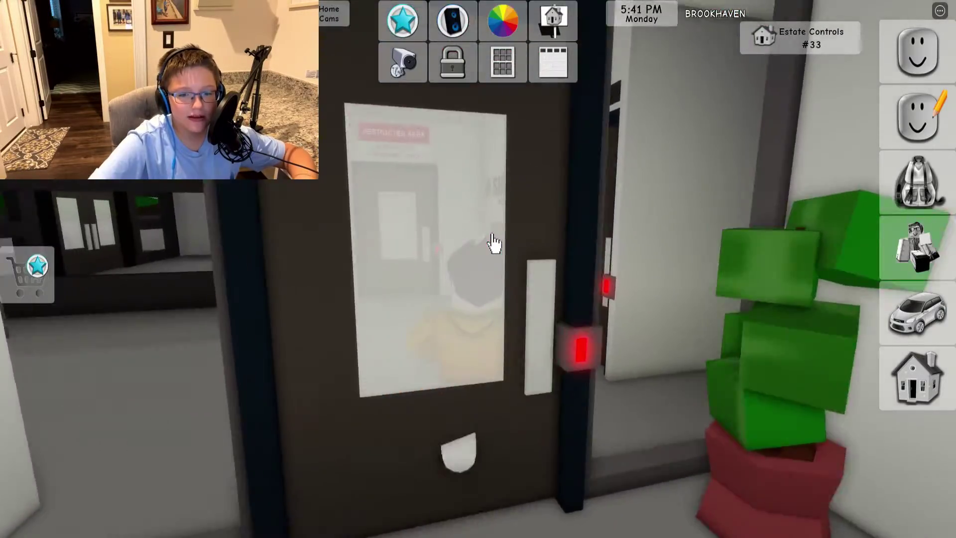
{"action": "scroll", "coordinate": [492, 240], "scroll_direction": "down", "scroll_amount": 3}
{"action": "key", "text": "w"}
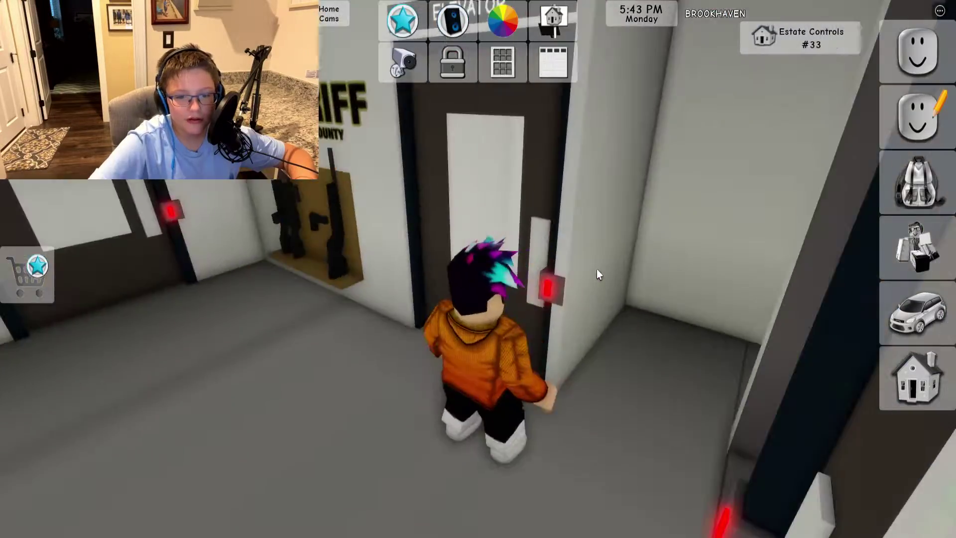
Take a rifle from the Sheriff weapons rack, put it away, and head for the restricted door
{"action": "key", "text": "a"}
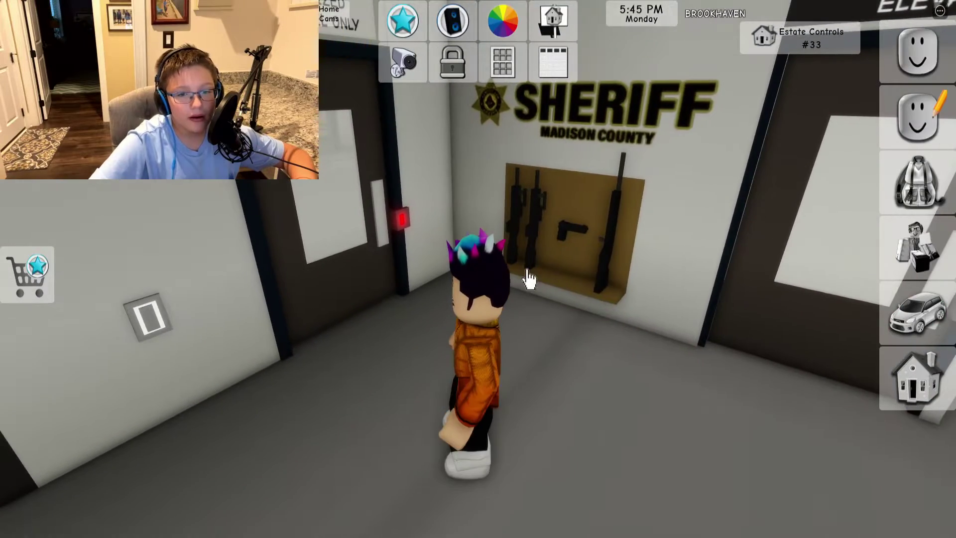
{"action": "left_click", "coordinate": [528, 280]}
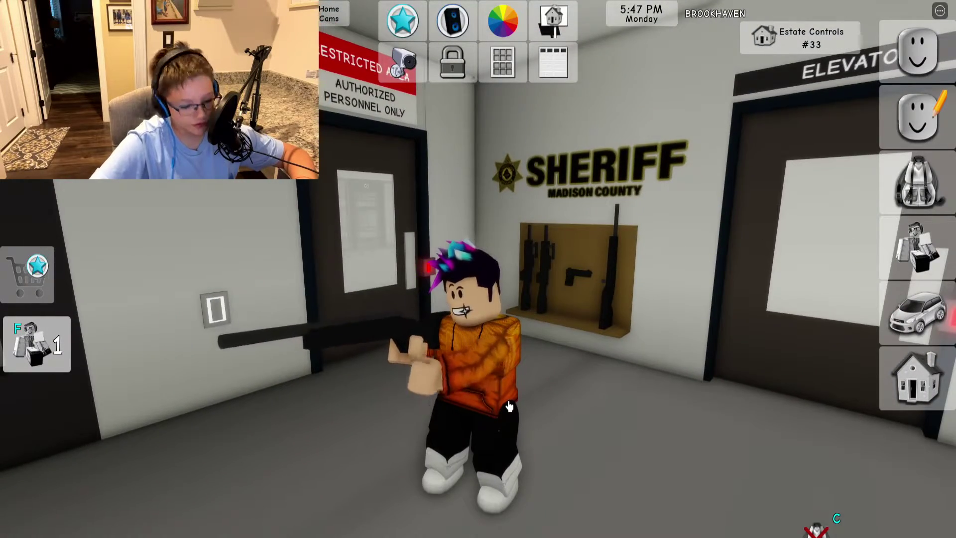
{"action": "key", "text": "1"}
{"action": "key", "text": "w"}
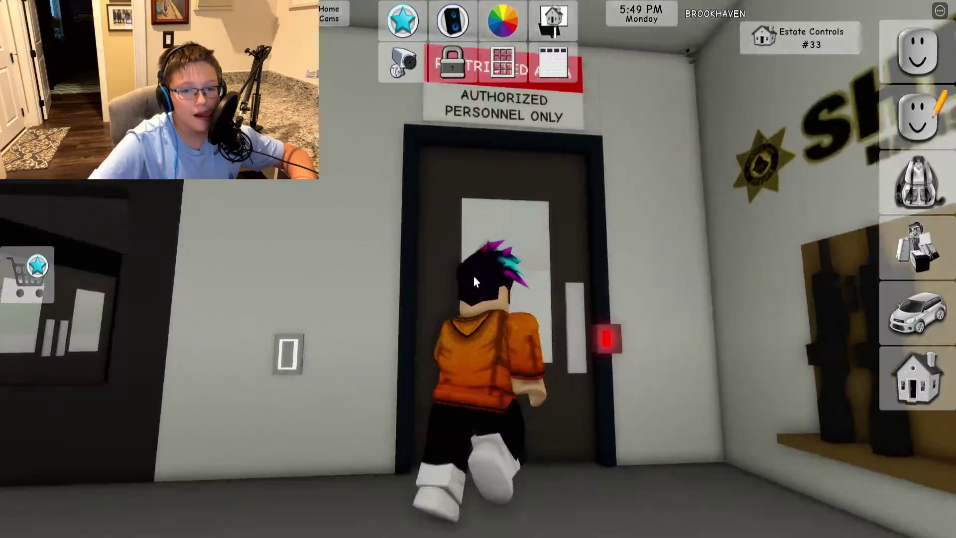
Enter the jail hall, climb to the upper cells and look inside cell 08
{"action": "key", "text": "w"}
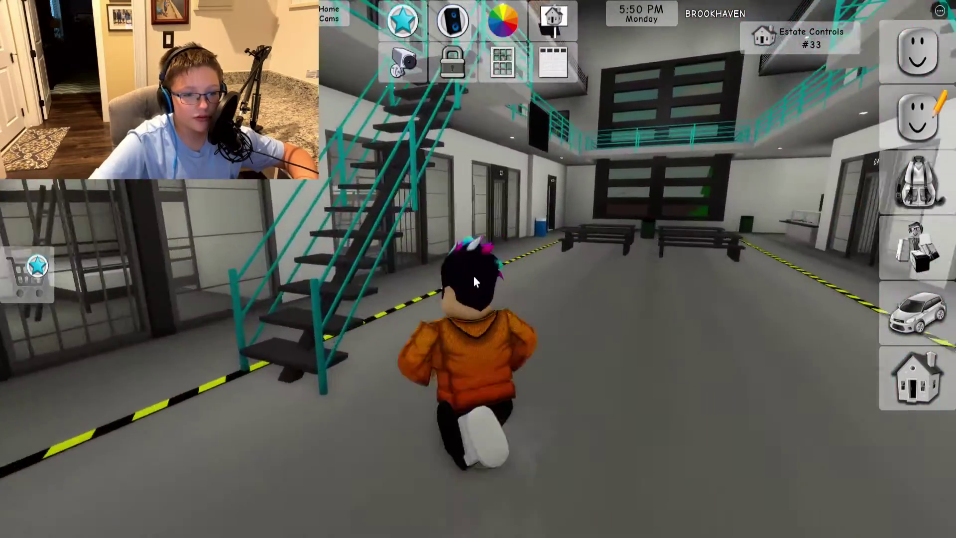
{"action": "key", "text": "w"}
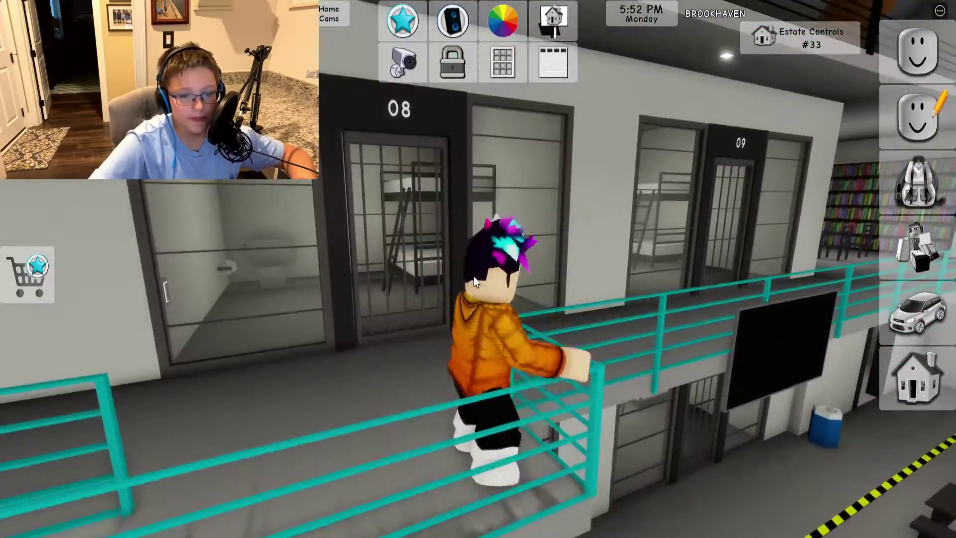
{"action": "key", "text": "space"}
{"action": "key", "text": "w"}
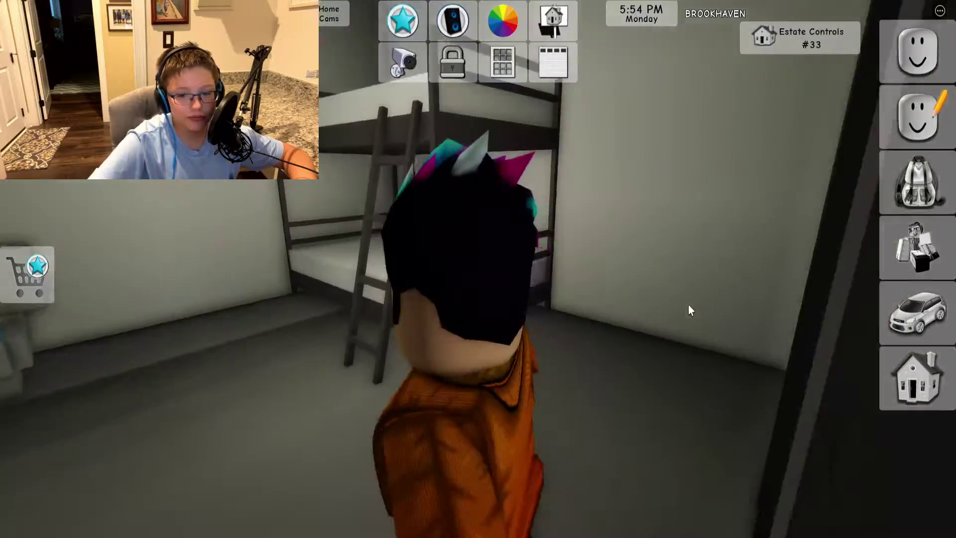
{"action": "key", "text": "d"}
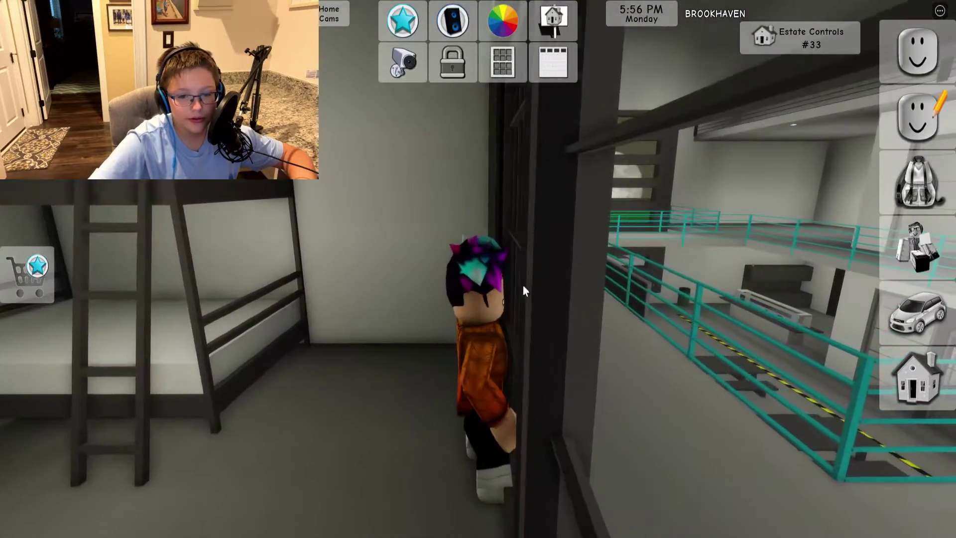
{"action": "key", "text": "w"}
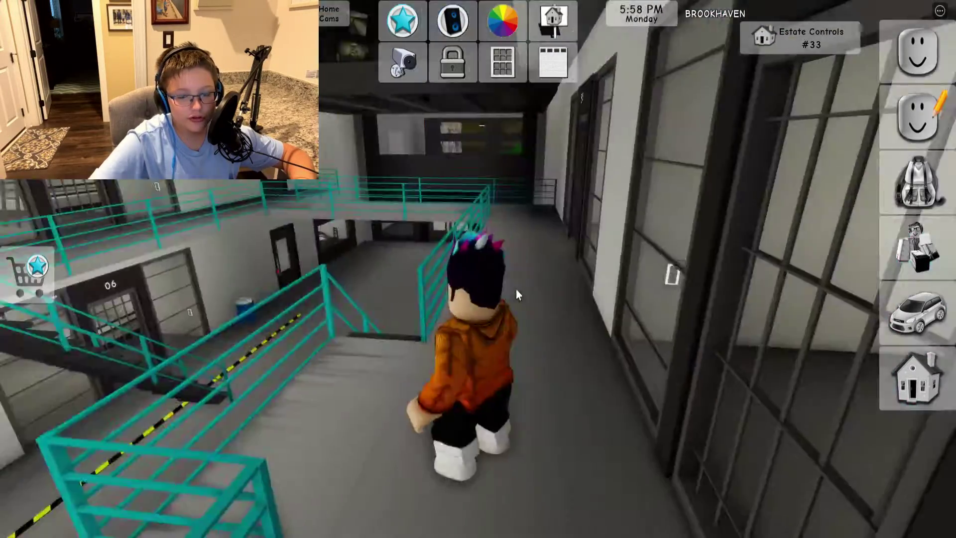
{"action": "key", "text": "w"}
{"action": "scroll", "coordinate": [516, 289], "scroll_direction": "down", "scroll_amount": 5}
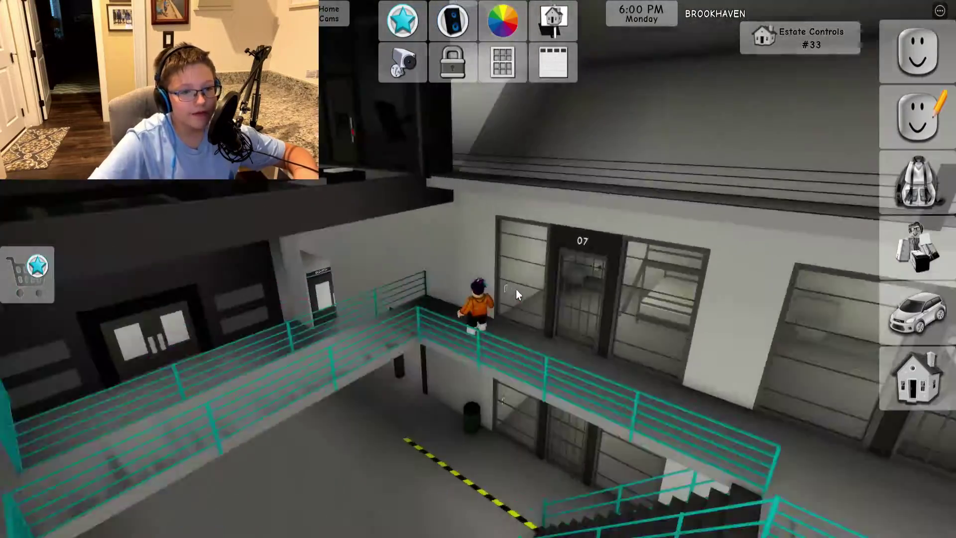
Pass cell 07, cross the bridge and drop to the lower floor by the Kitchen
{"action": "key", "text": "w"}
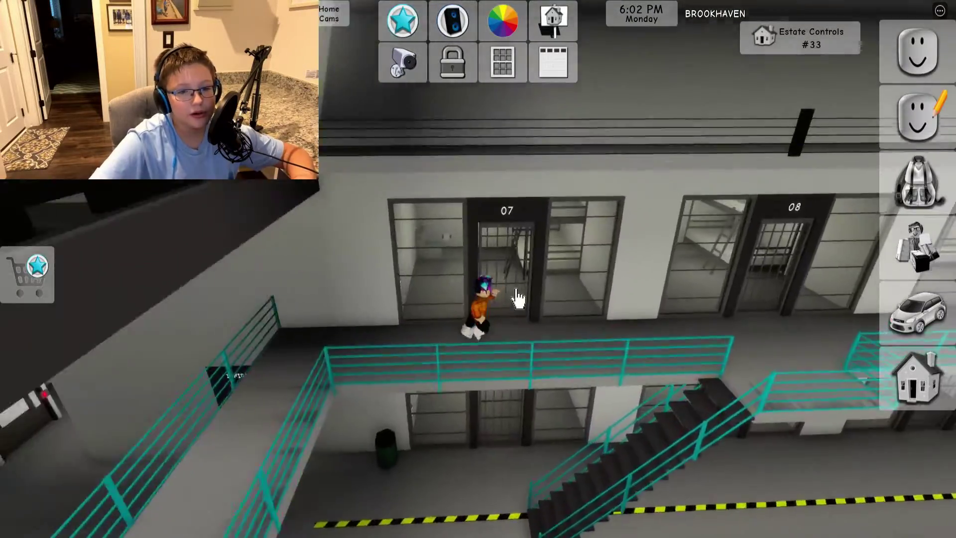
{"action": "key", "text": "w"}
{"action": "scroll", "coordinate": [516, 289], "scroll_direction": "up", "scroll_amount": 4}
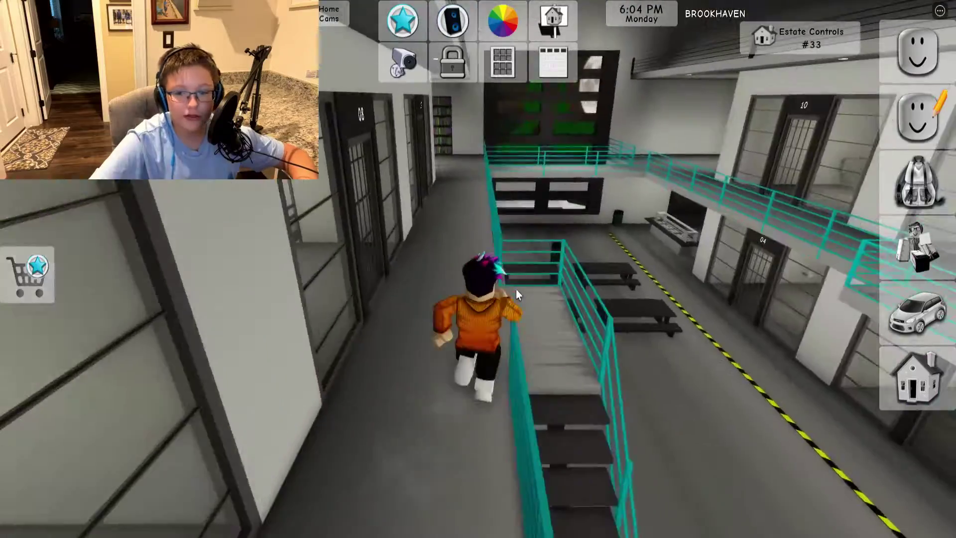
{"action": "key", "text": "w"}
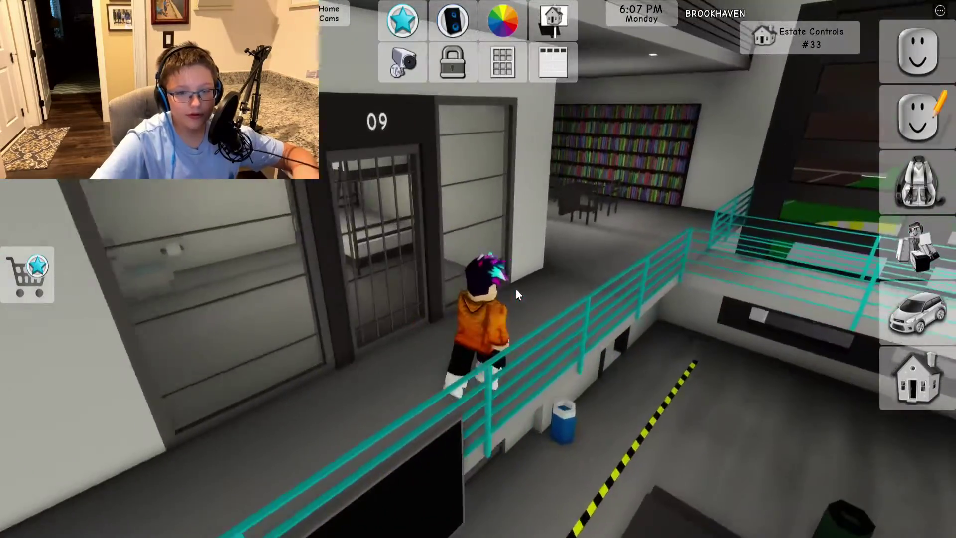
{"action": "key", "text": "w"}
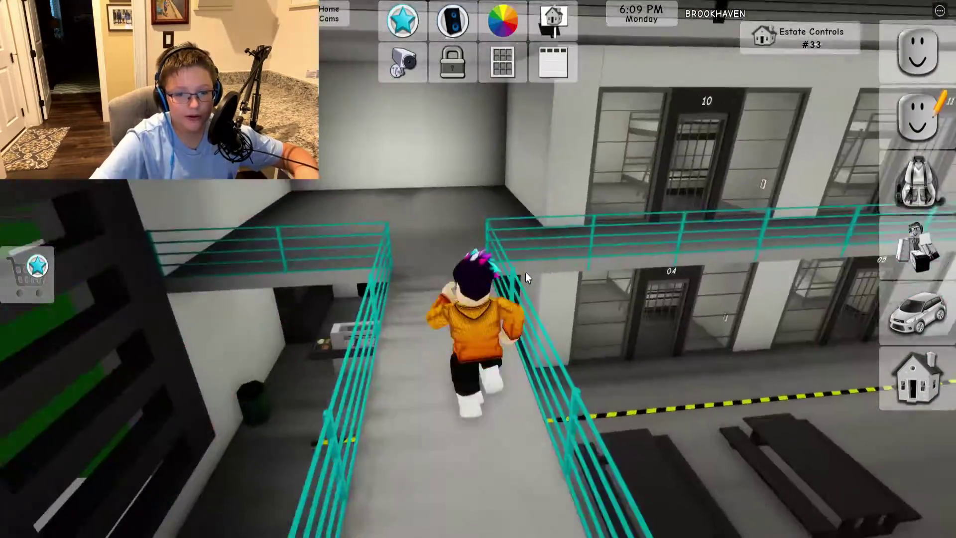
{"action": "key", "text": "w"}
{"action": "key", "text": "space"}
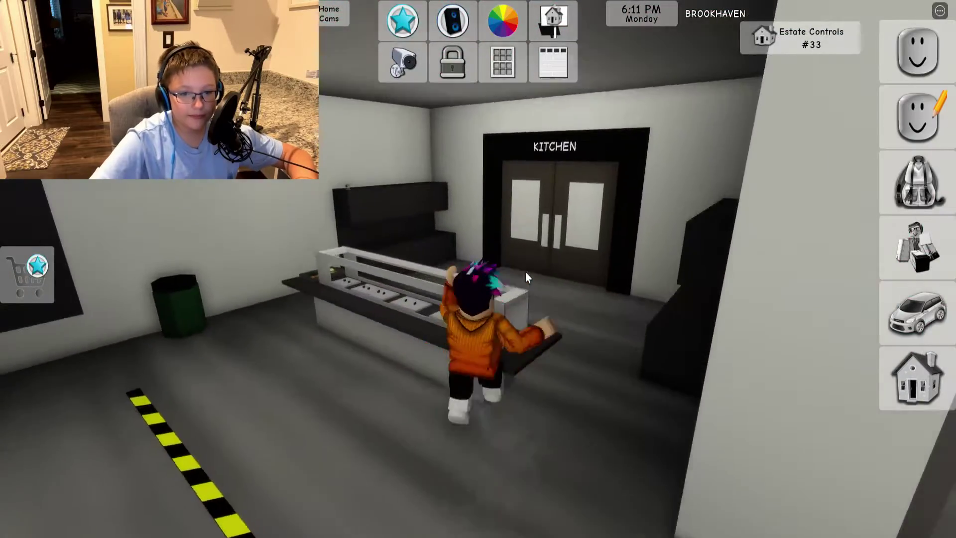
Explore the dark storage room and corridor, coming out at the tables area
{"action": "key", "text": "w"}
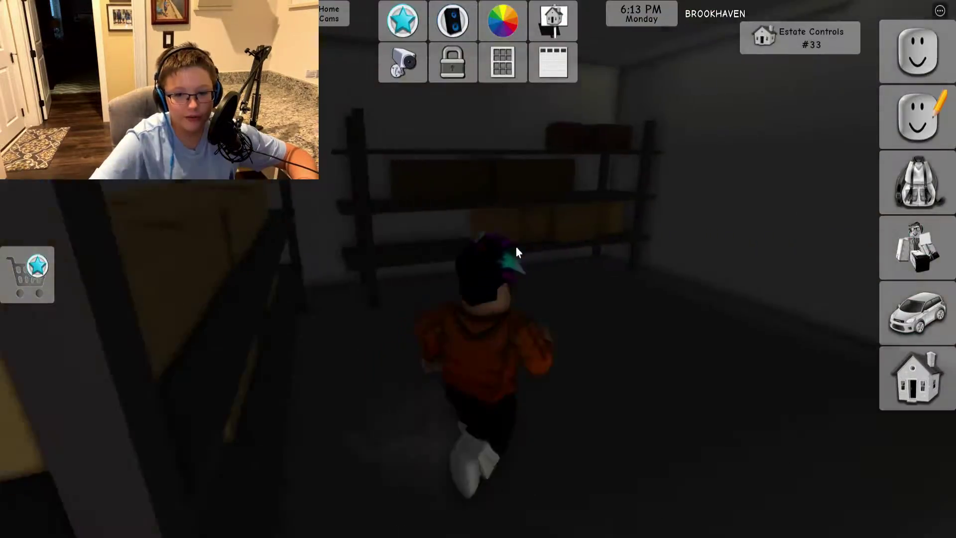
{"action": "key", "text": "w"}
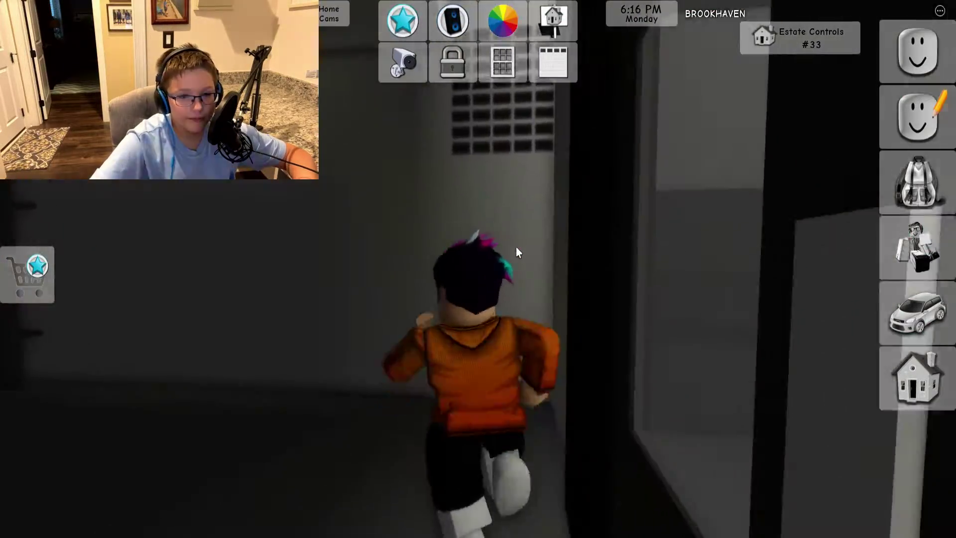
{"action": "key", "text": "w"}
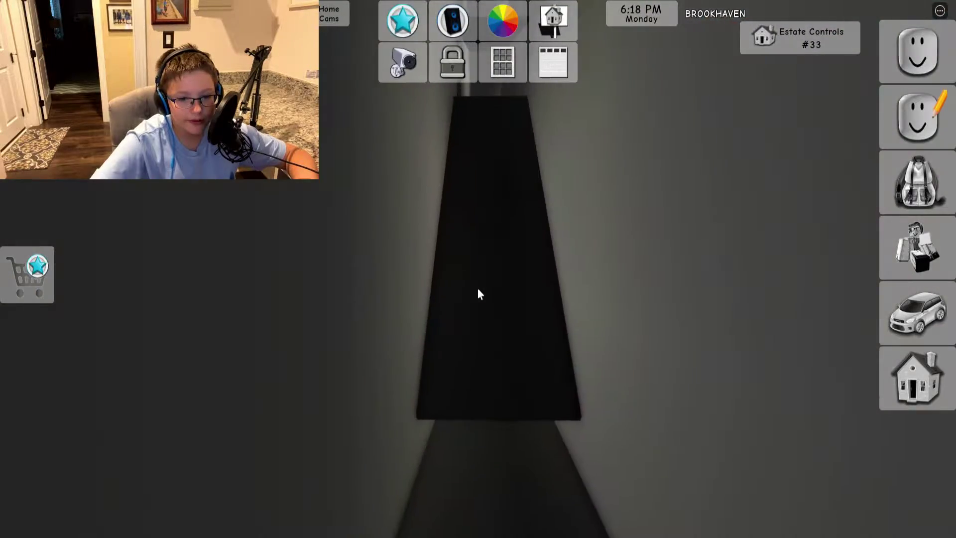
{"action": "key", "text": "w"}
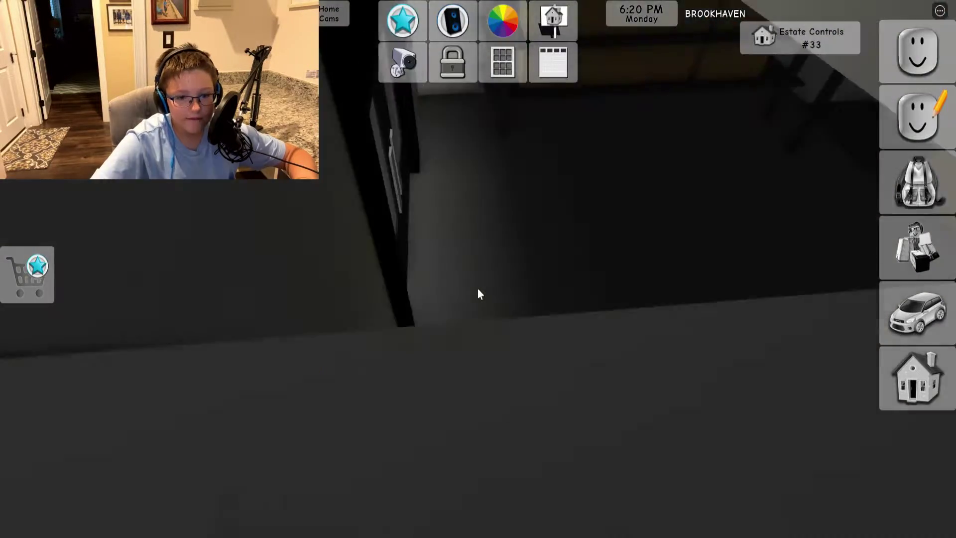
{"action": "key", "text": "w"}
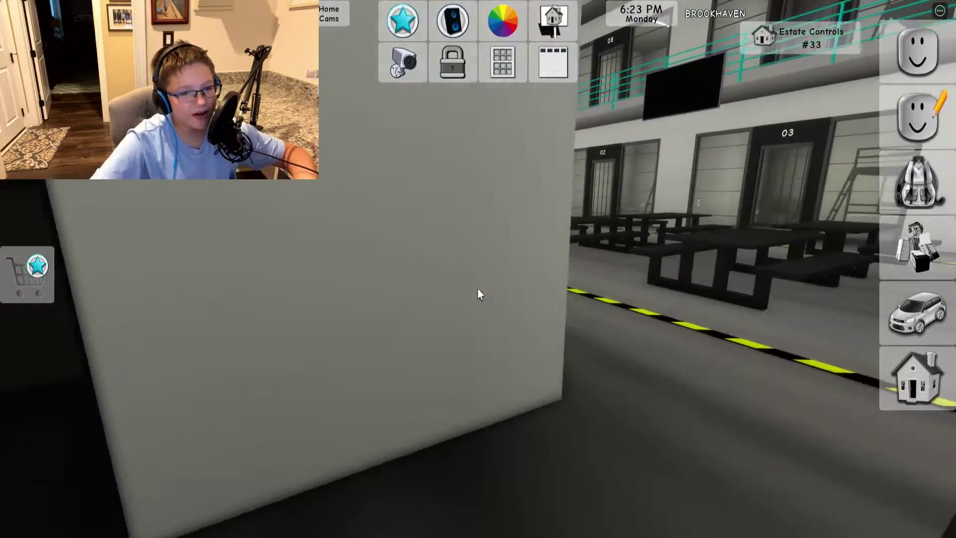
Visit the Infirmary, then run to the elevator by the Coke machine
{"action": "key", "text": "w"}
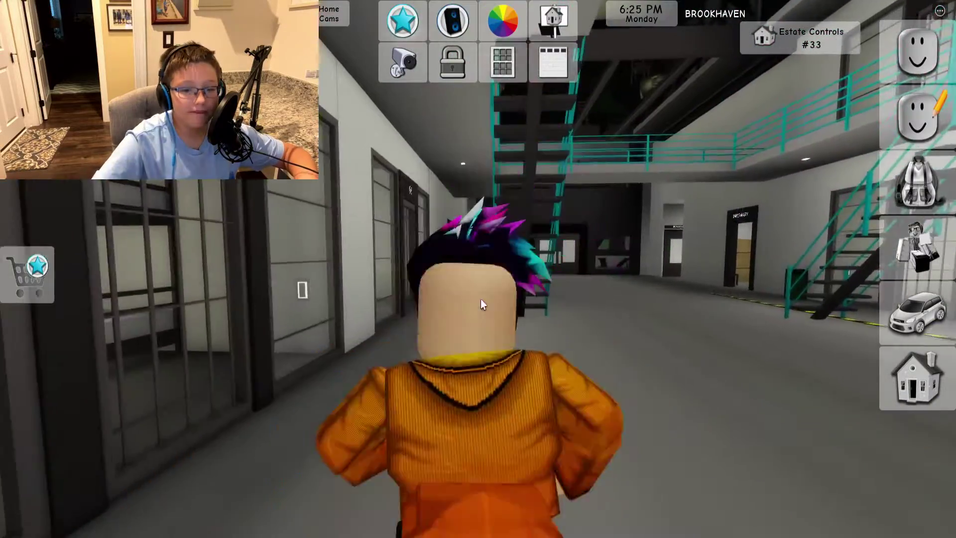
{"action": "key", "text": "w"}
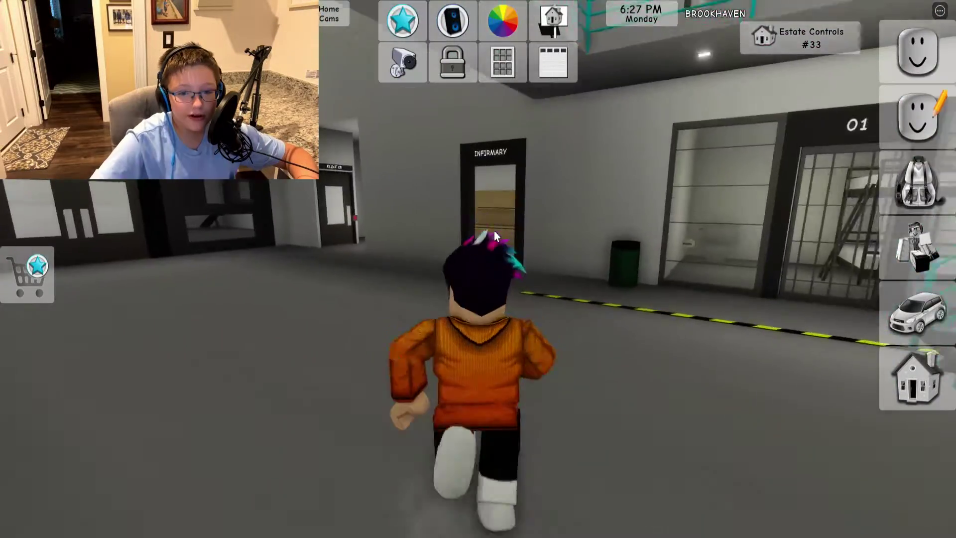
{"action": "key", "text": "w"}
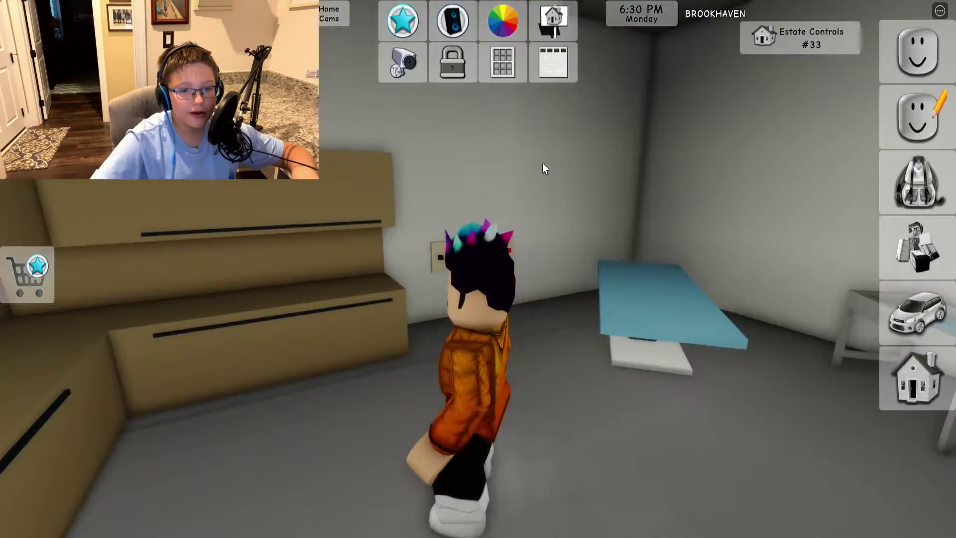
{"action": "key", "text": "w"}
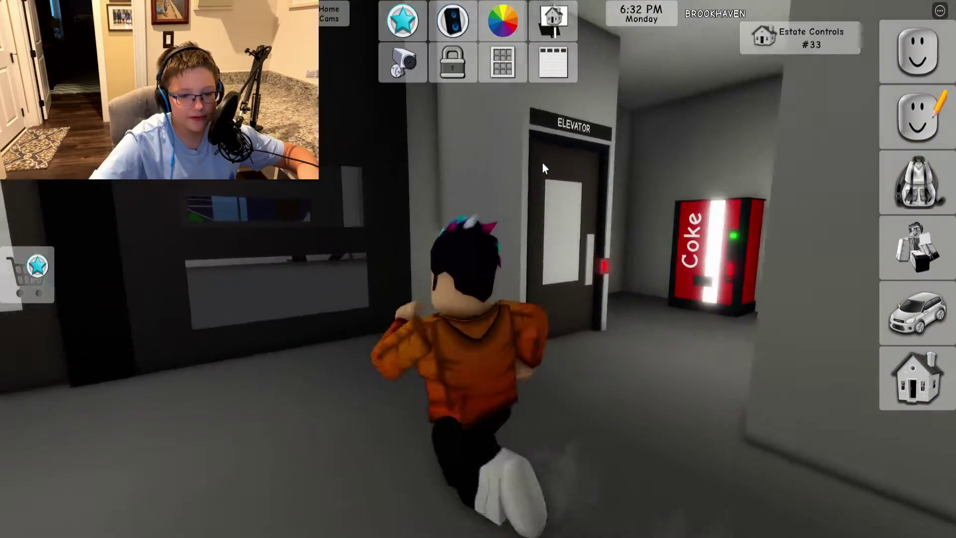
{"action": "key", "text": "w"}
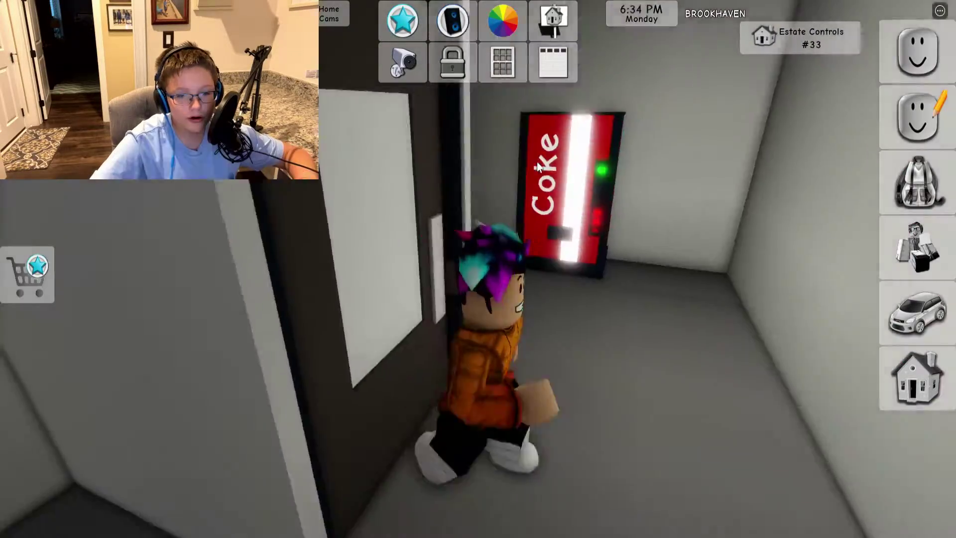
Ride the elevator to another floor and step out into the hallway
{"action": "key", "text": "w"}
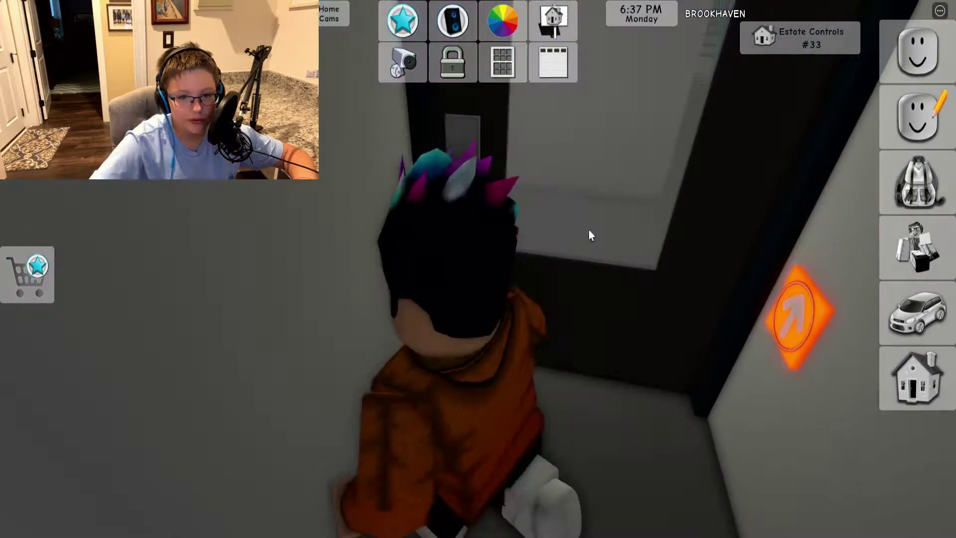
{"action": "key", "text": "w"}
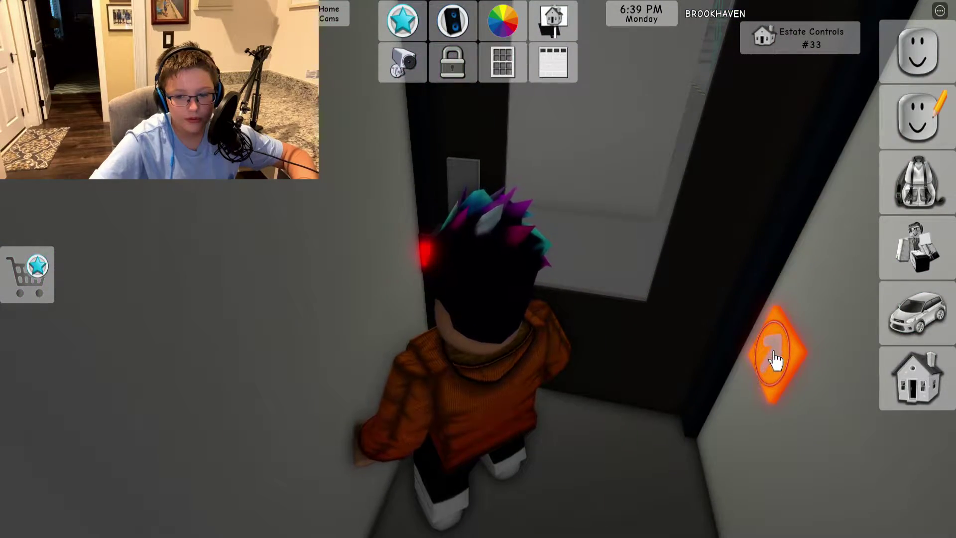
{"action": "left_click", "coordinate": [776, 360]}
{"action": "key", "text": "w"}
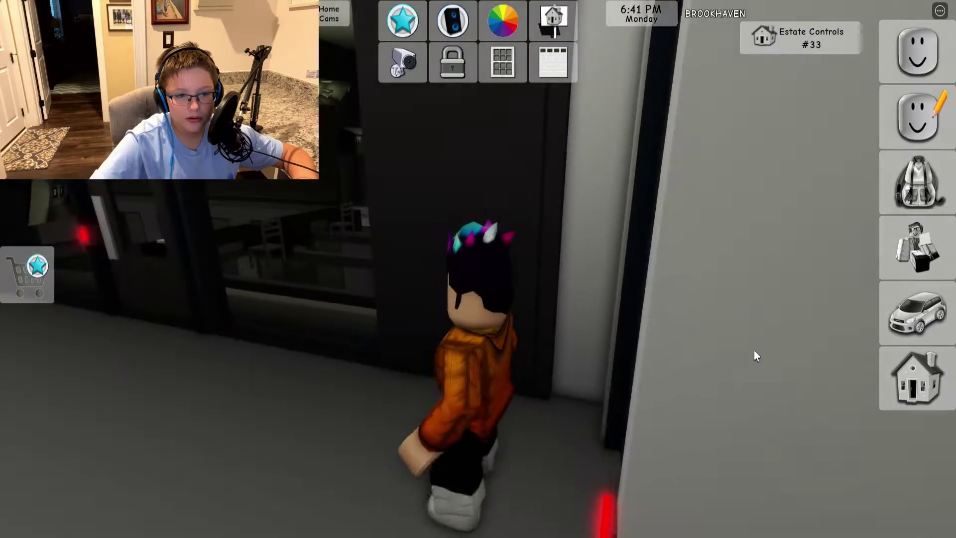
{"action": "key", "text": "w"}
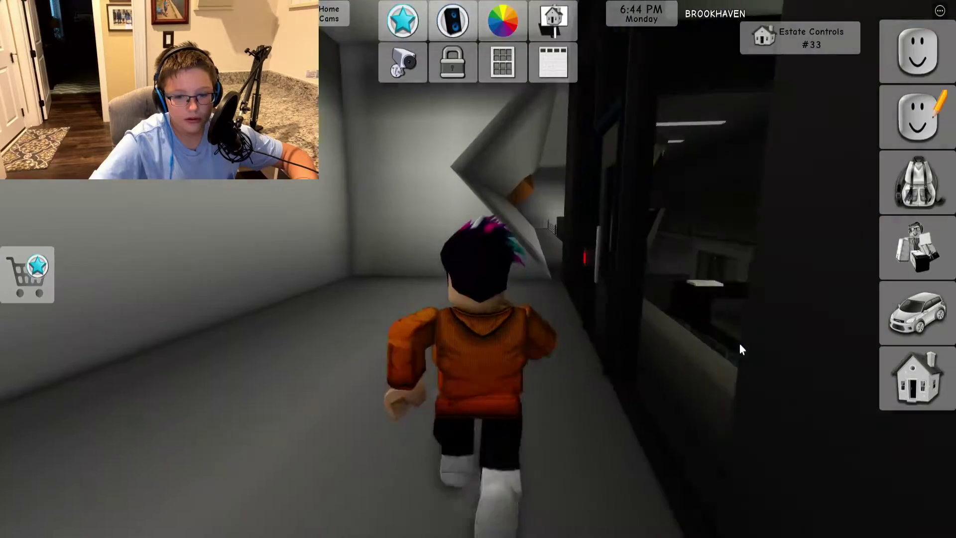
Cross the walkway above the cell block to the stairs and elevator doors
{"action": "key", "text": "w"}
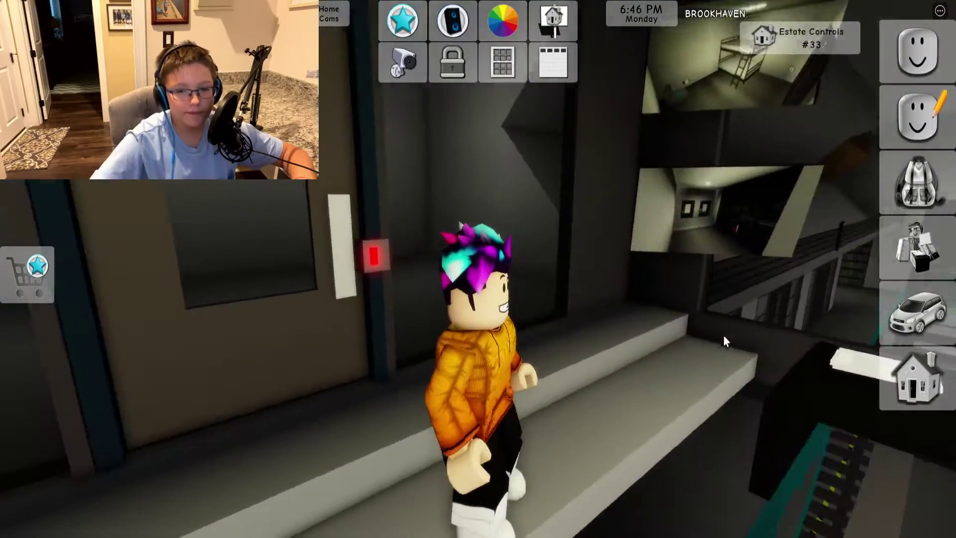
{"action": "right_click", "coordinate": [724, 335]}
{"action": "key", "text": "w"}
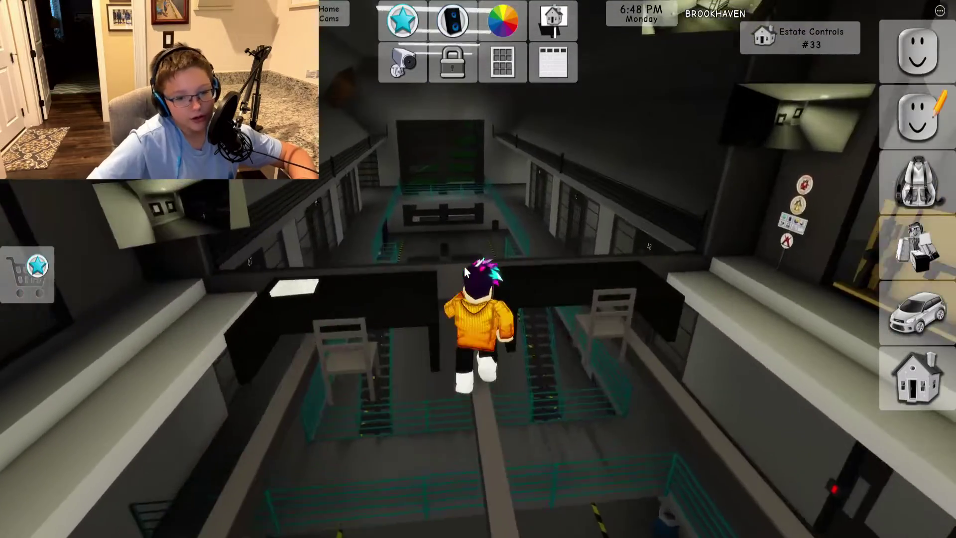
{"action": "key", "text": "w"}
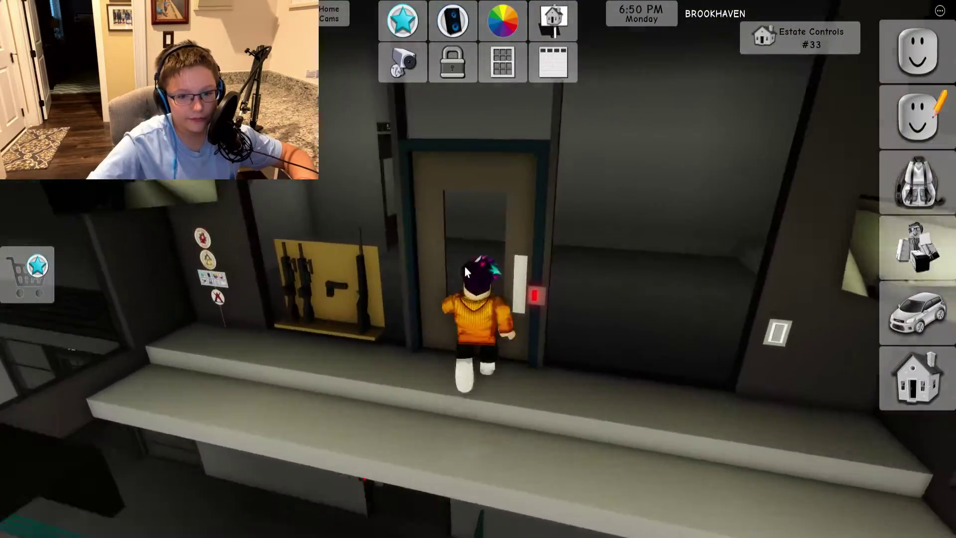
{"action": "key", "text": "w"}
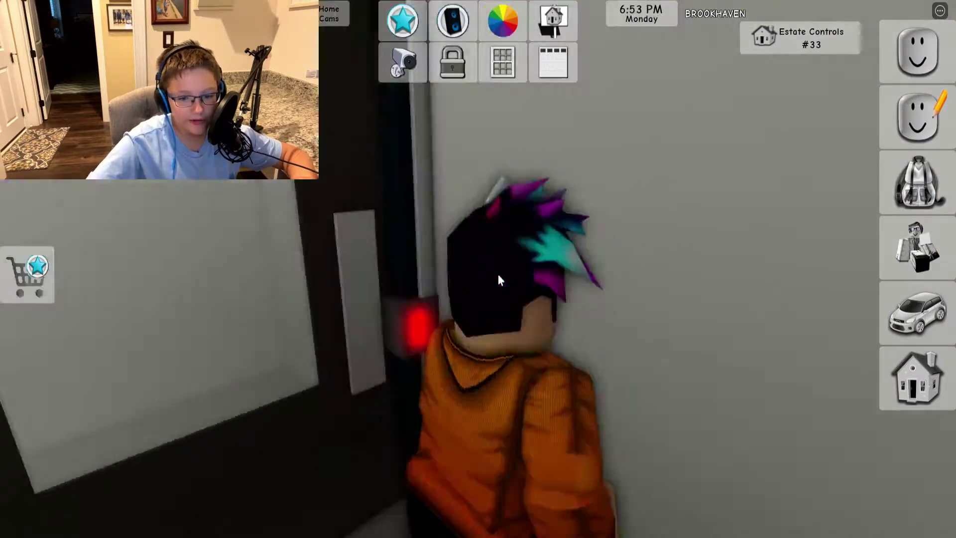
{"action": "key", "text": "w"}
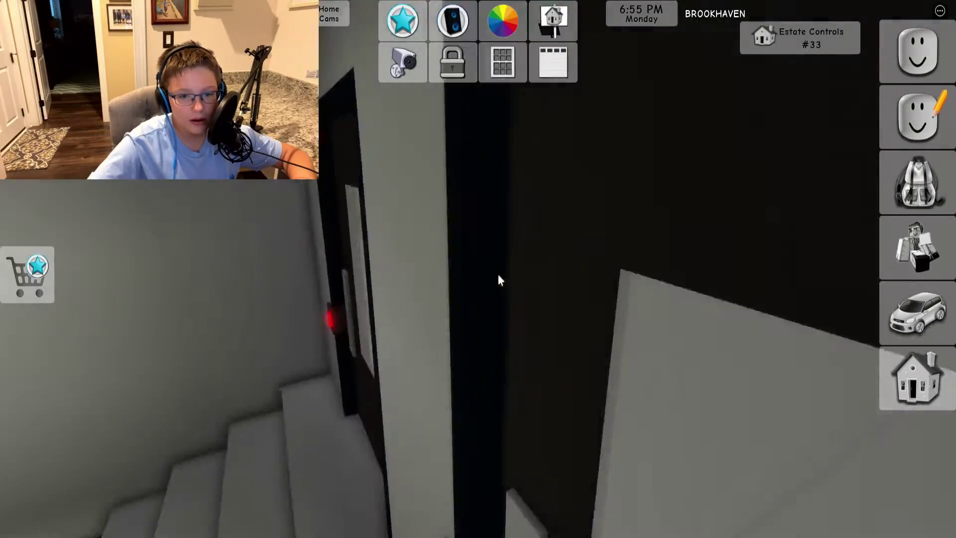
{"action": "scroll", "coordinate": [498, 275], "scroll_direction": "down", "scroll_amount": 8}
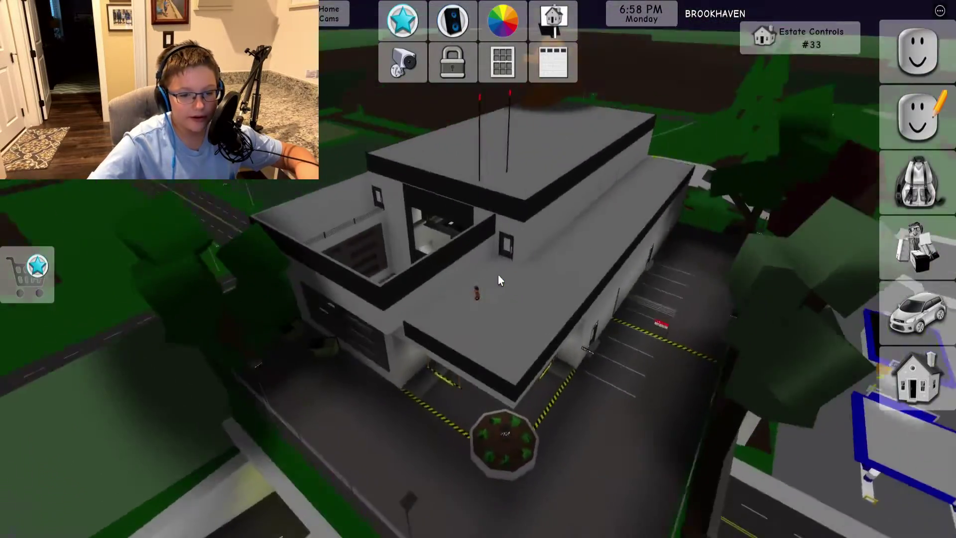
{"action": "scroll", "coordinate": [498, 276], "scroll_direction": "up", "scroll_amount": 8}
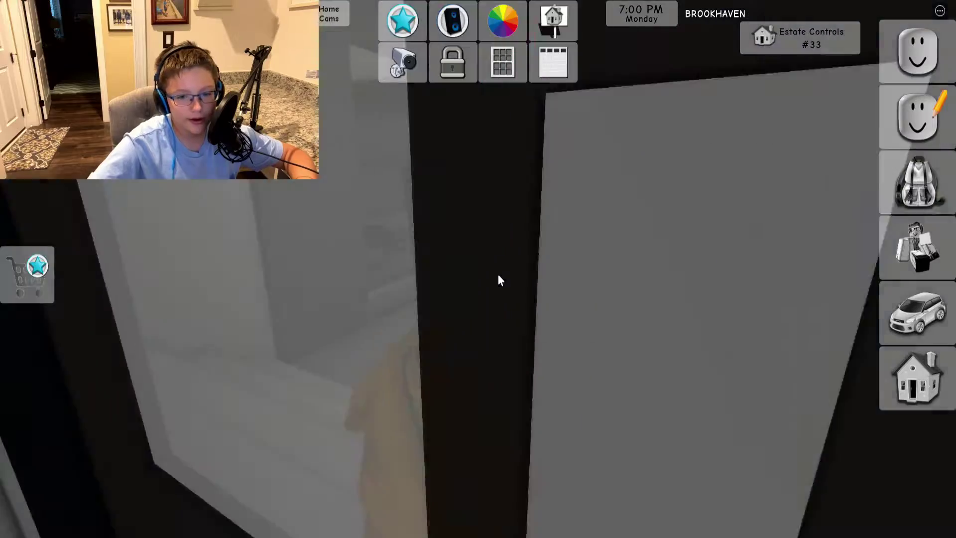
{"action": "scroll", "coordinate": [498, 274], "scroll_direction": "up", "scroll_amount": 3}
Walk along the hallway and climb the stairs to the rooftop ledge
{"action": "key", "text": "w"}
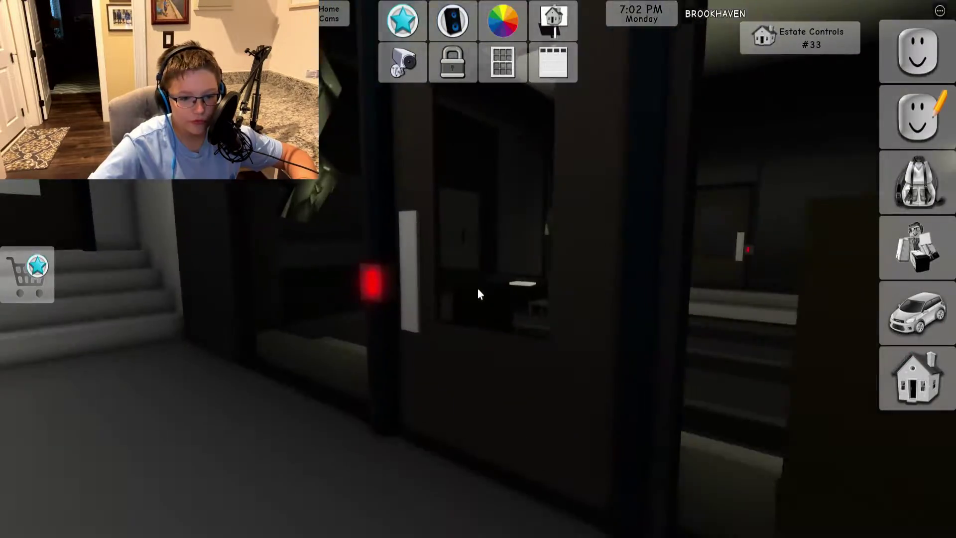
{"action": "key", "text": "w"}
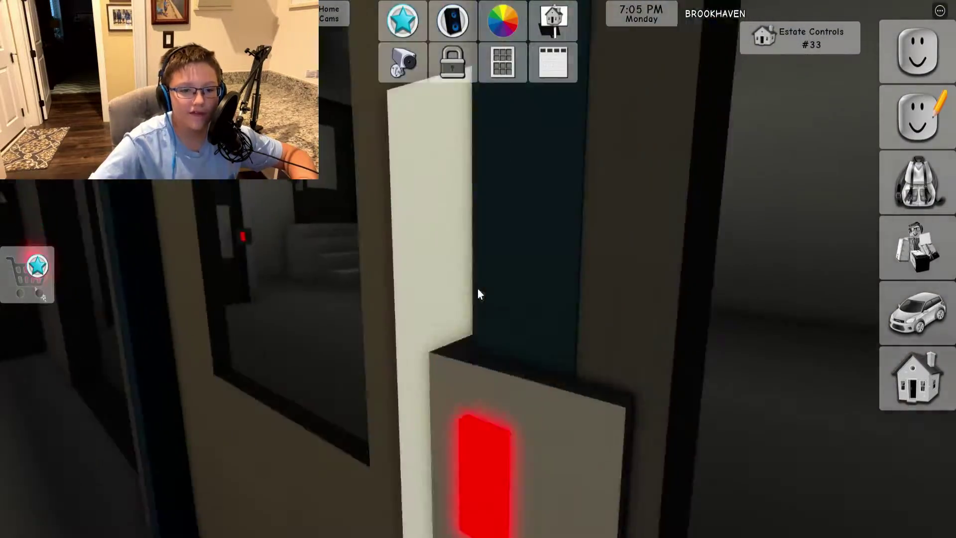
{"action": "key", "text": "w"}
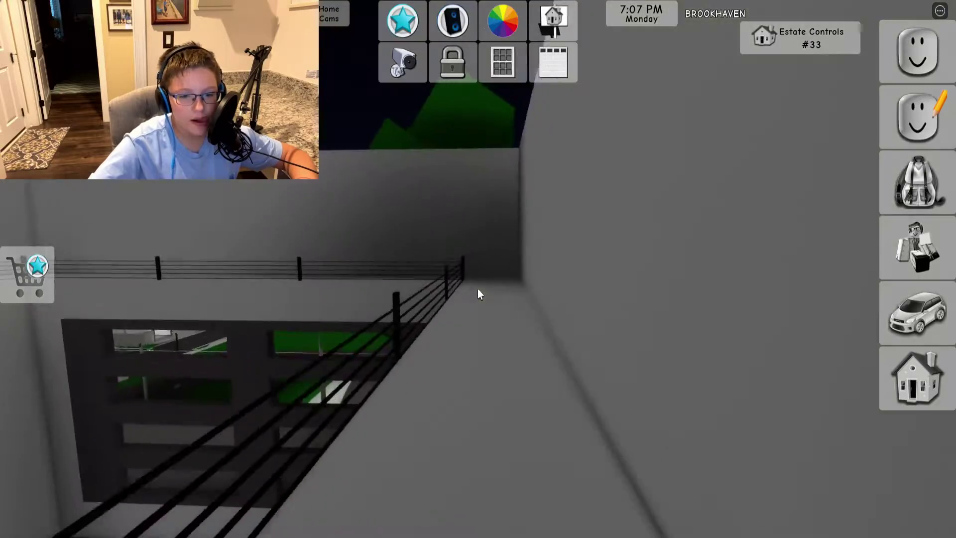
Pick up the basketball on the court, shoot it at the hoop, and turn away
{"action": "key", "text": "w"}
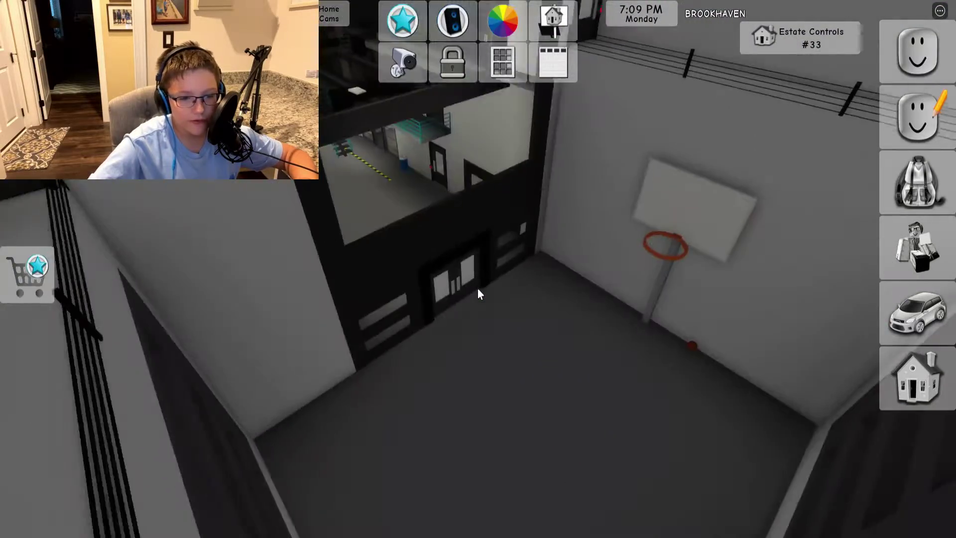
{"action": "key", "text": "w"}
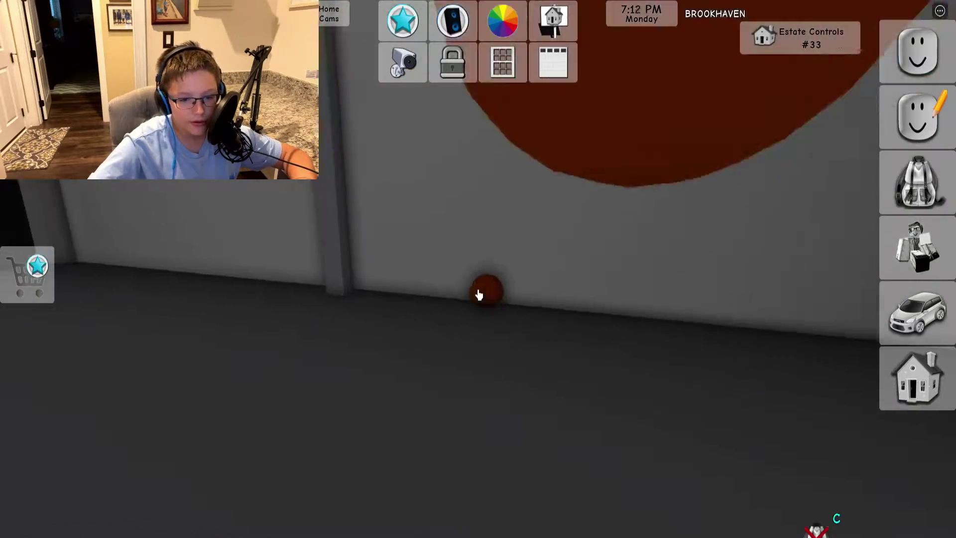
{"action": "left_click", "coordinate": [479, 295]}
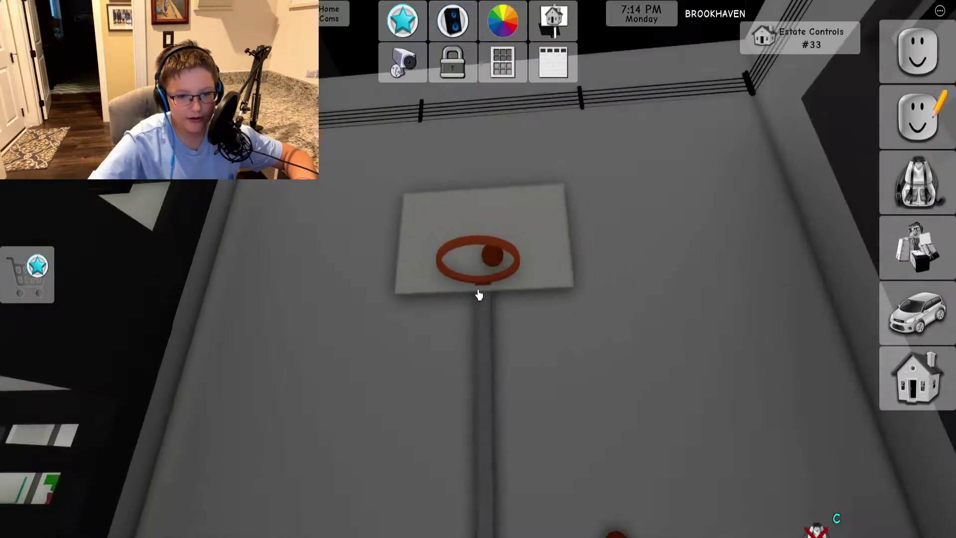
{"action": "key", "text": "w"}
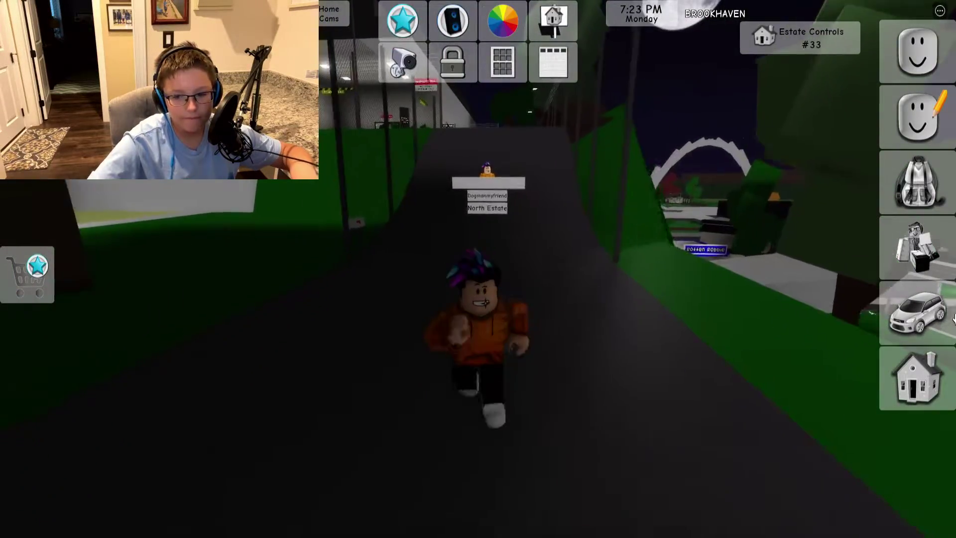
Open the vehicle list, leave Brookhaven from the pause menu, and close the Roblox window
{"action": "left_click", "coordinate": [918, 314]}
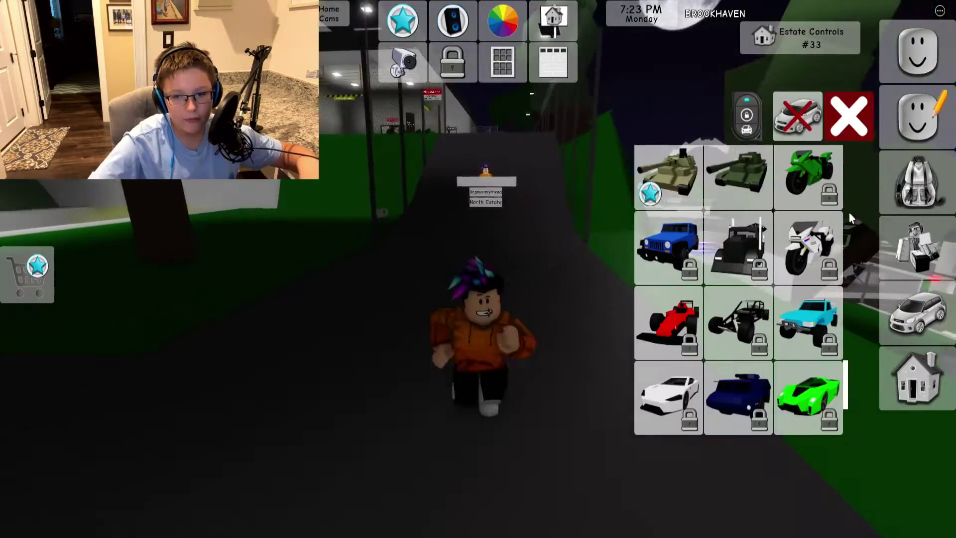
{"action": "key", "text": "Escape"}
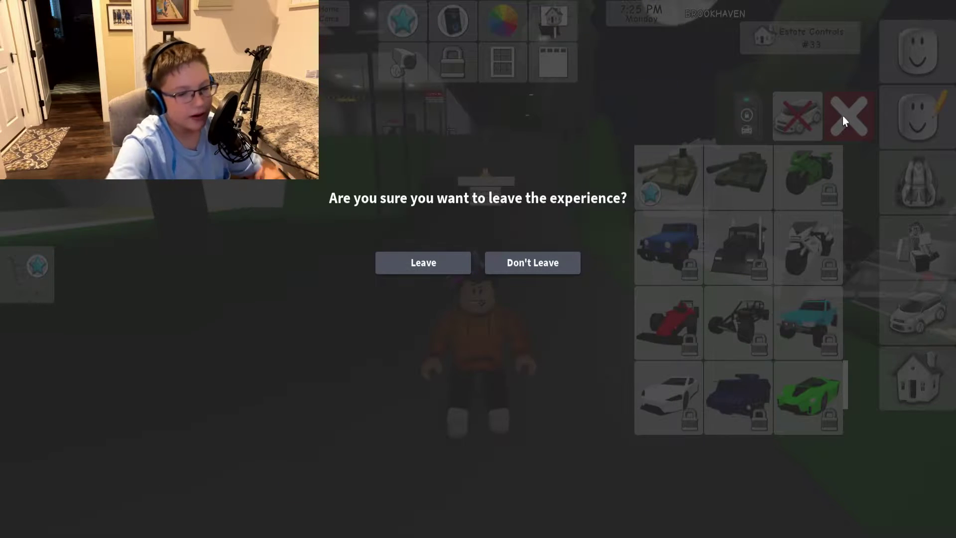
{"action": "key", "text": "Return"}
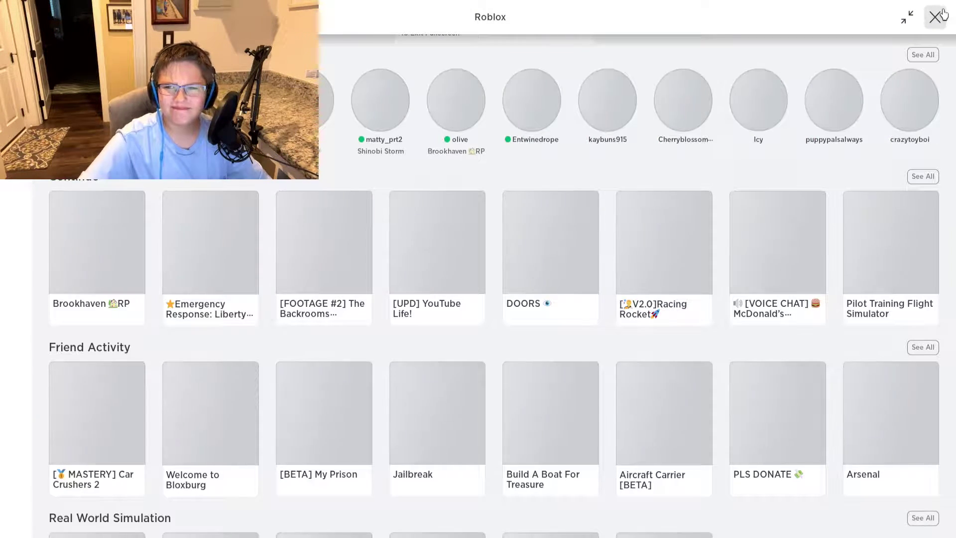
{"action": "left_click", "coordinate": [937, 15]}
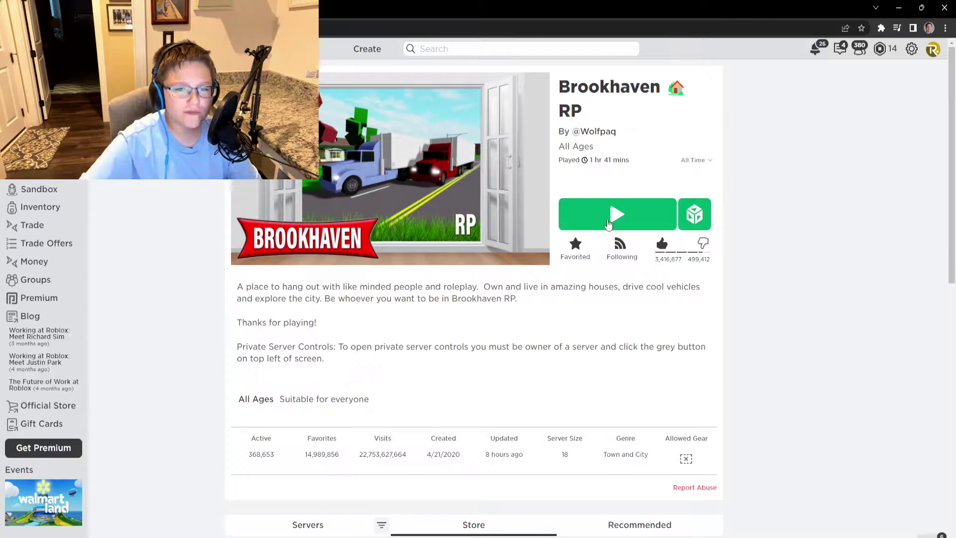
Relaunch Brookhaven RP from its Roblox page and circle the view once town loads
{"action": "left_click", "coordinate": [611, 218]}
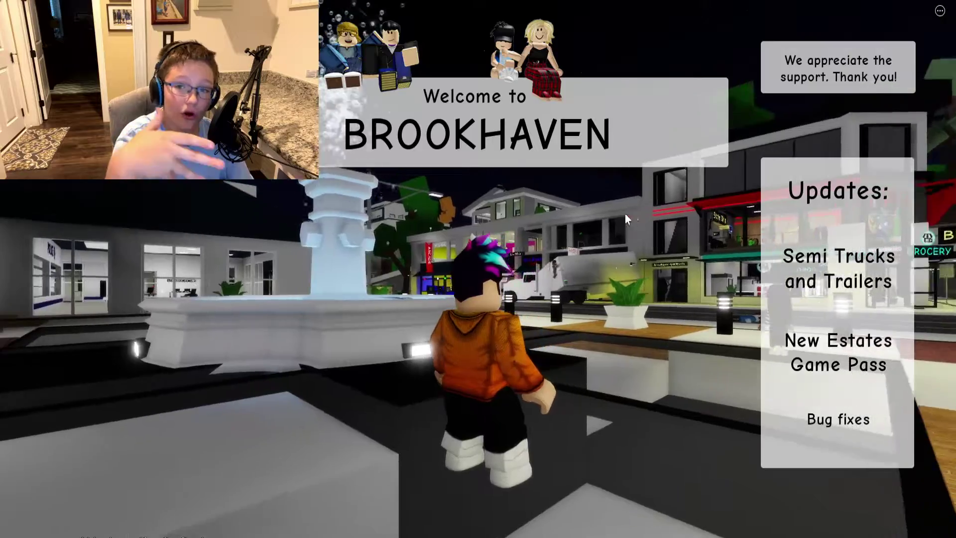
{"action": "mouse_move", "coordinate": [625, 214]}
{"action": "left_mouse_down"}
{"action": "mouse_move", "coordinate": [501, 240]}
{"action": "mouse_move", "coordinate": [395, 377]}
{"action": "mouse_move", "coordinate": [513, 507]}
{"action": "mouse_move", "coordinate": [471, 487]}
{"action": "mouse_move", "coordinate": [459, 493]}
{"action": "left_mouse_up"}
{"action": "key", "text": "Right"}
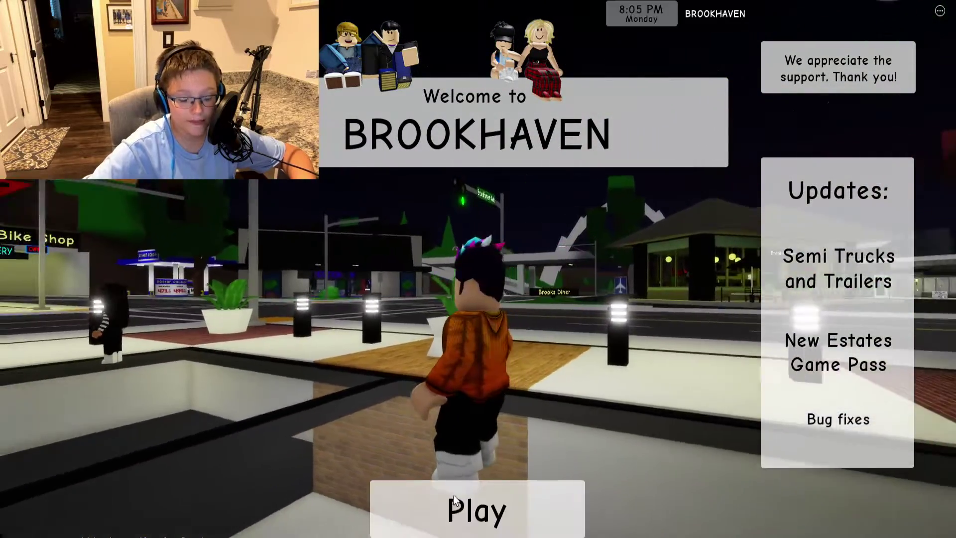
Dismiss the welcome screen, walk into town and browse the vacant houses list
{"action": "left_click", "coordinate": [454, 490]}
{"action": "key", "text": "w"}
{"action": "key", "text": "w"}
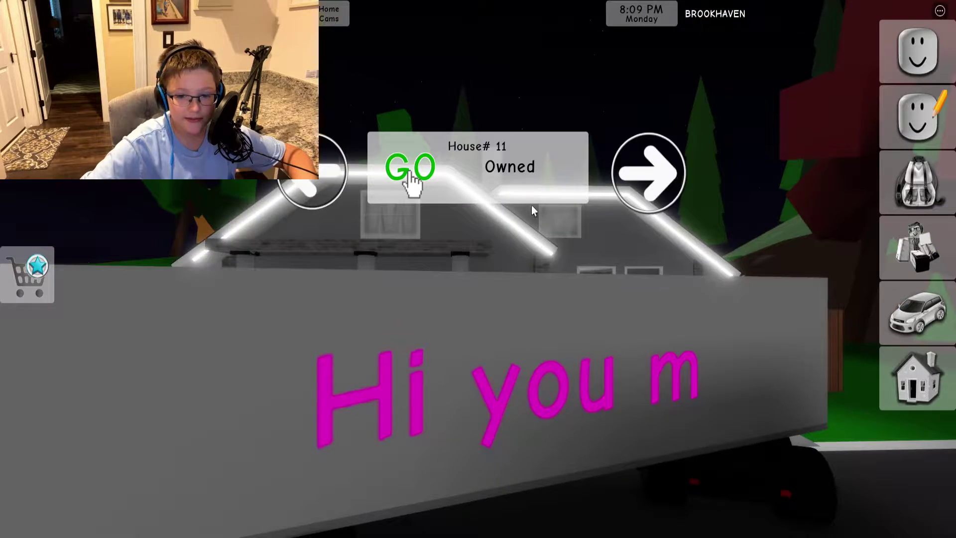
{"action": "left_click", "coordinate": [647, 171]}
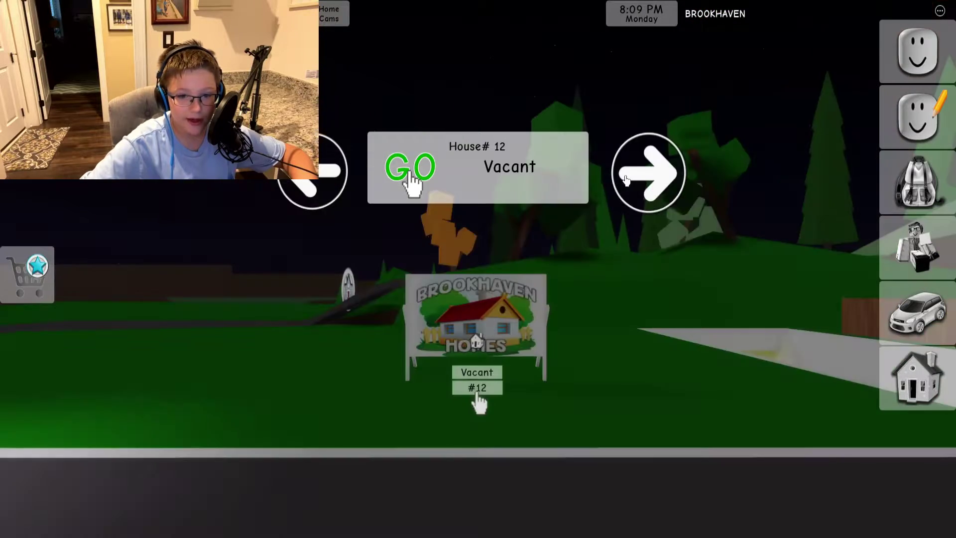
{"action": "left_click", "coordinate": [648, 172]}
{"action": "left_click", "coordinate": [648, 172]}
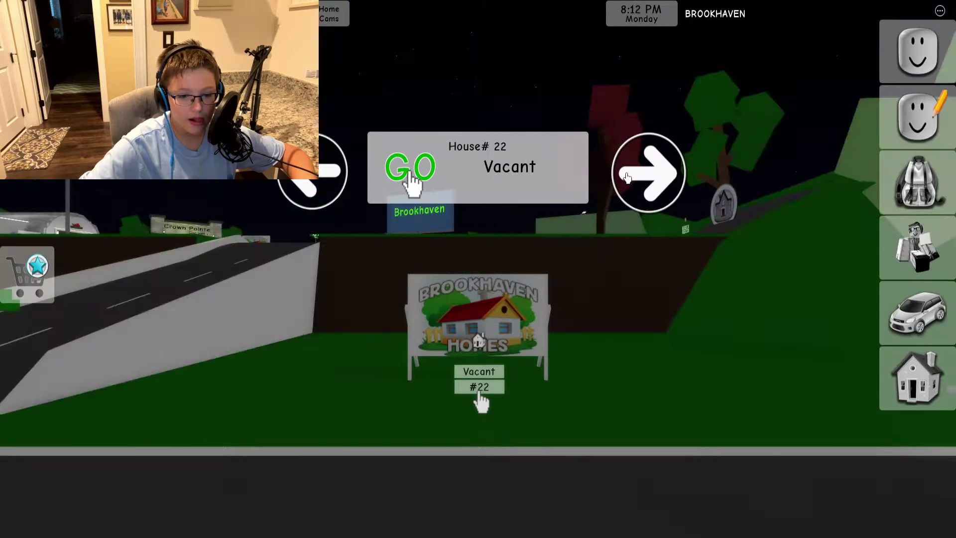
Claim the vacant North Estate, pick its house and confirm so Estate Controls #33 appears
{"action": "left_click", "coordinate": [626, 178]}
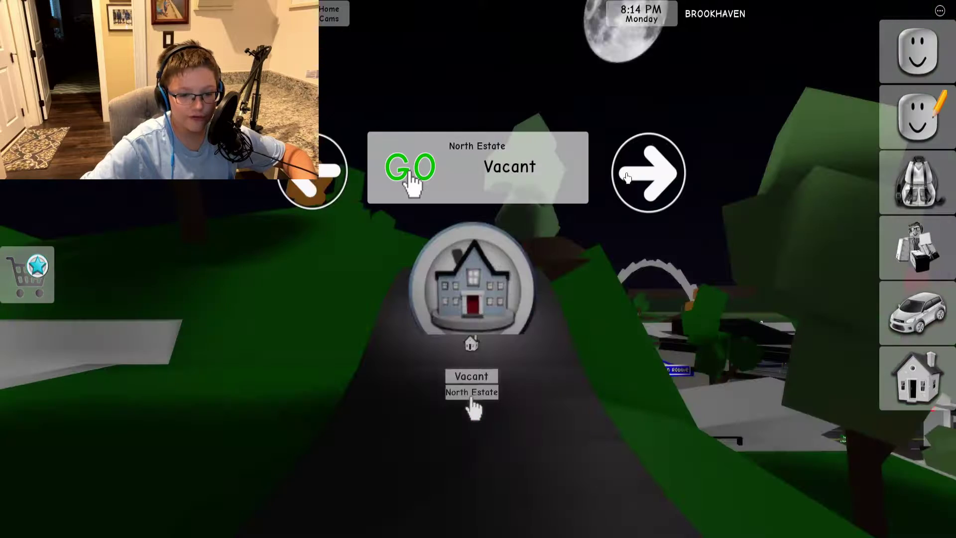
{"action": "left_click", "coordinate": [410, 168]}
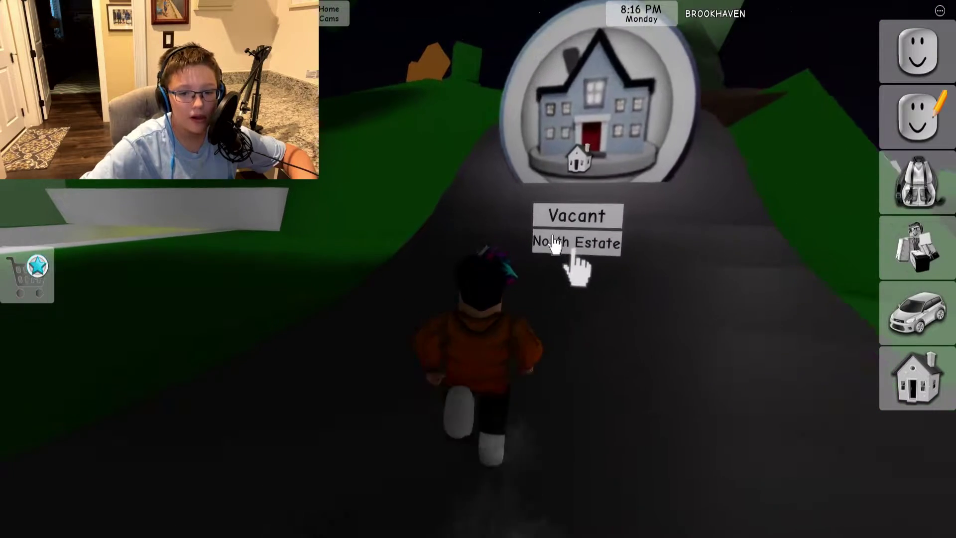
{"action": "left_click", "coordinate": [579, 243]}
{"action": "left_click", "coordinate": [674, 478]}
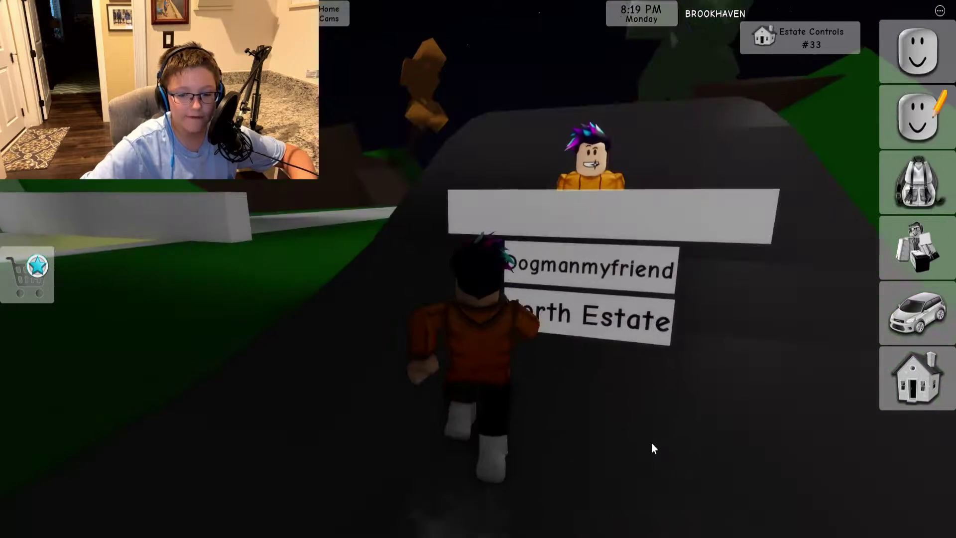
Run along the road to the North Estate plot and face the modern house
{"action": "key", "text": "w"}
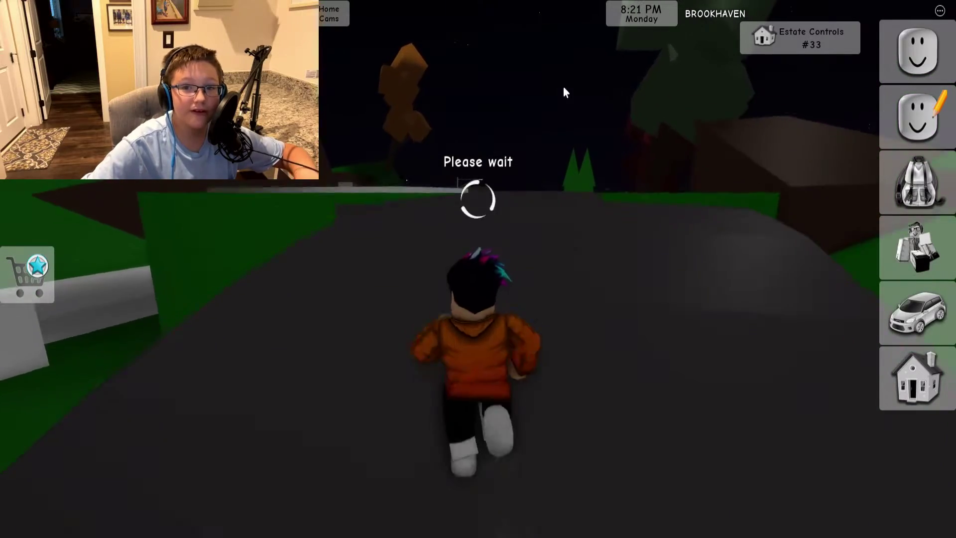
{"action": "key", "text": "w"}
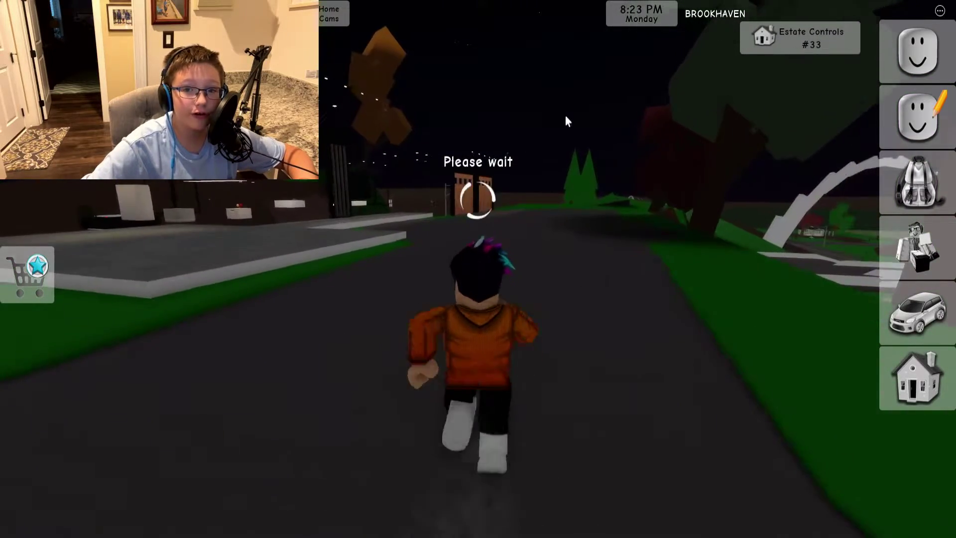
{"action": "key", "text": "w"}
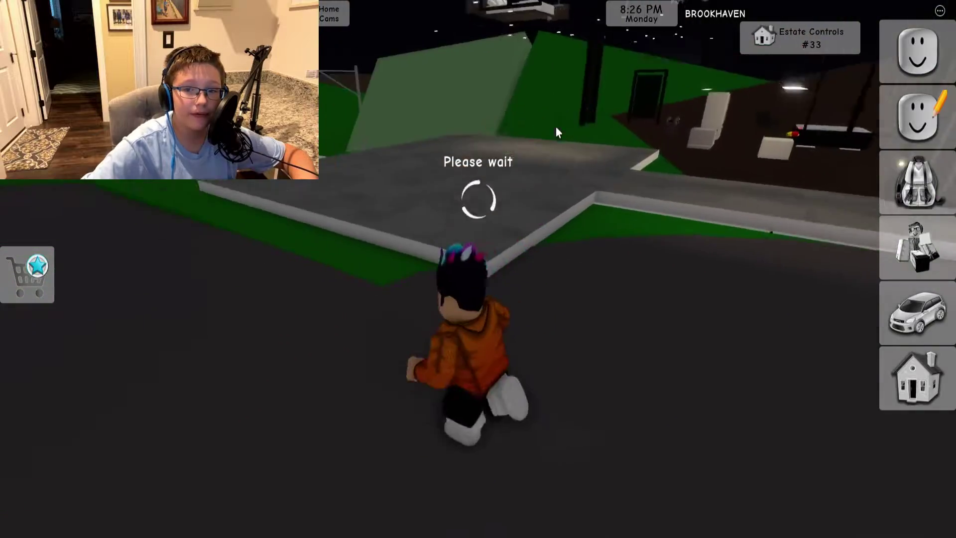
{"action": "key", "text": "w"}
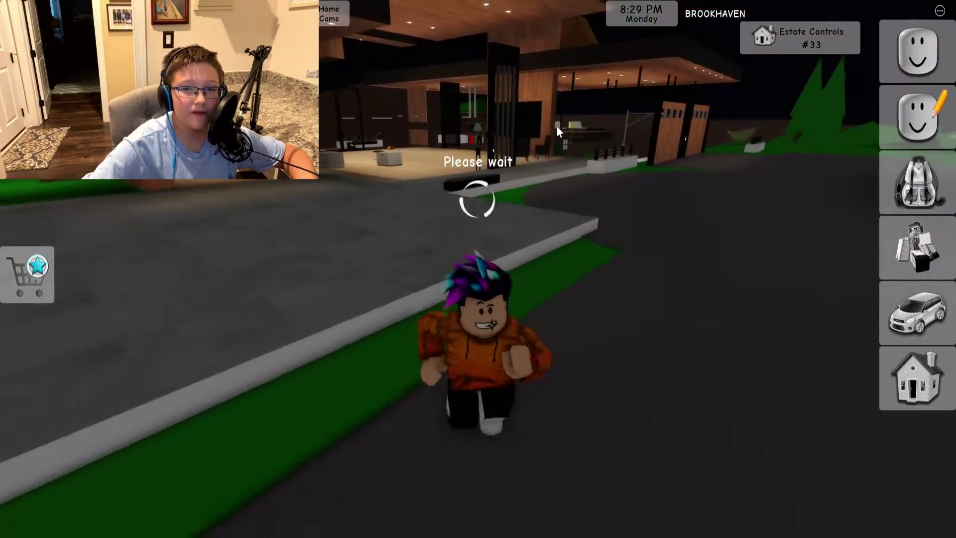
{"action": "key", "text": "w"}
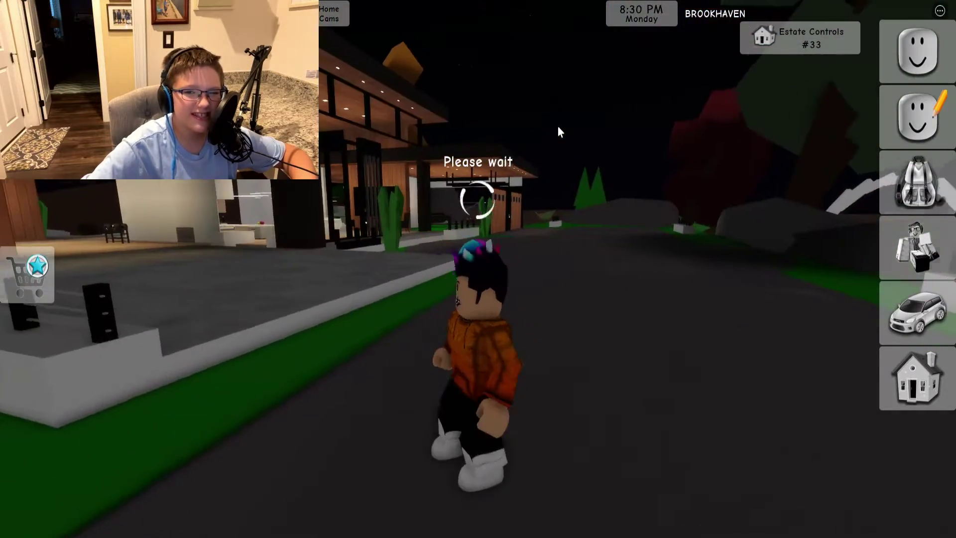
{"action": "key", "text": "w"}
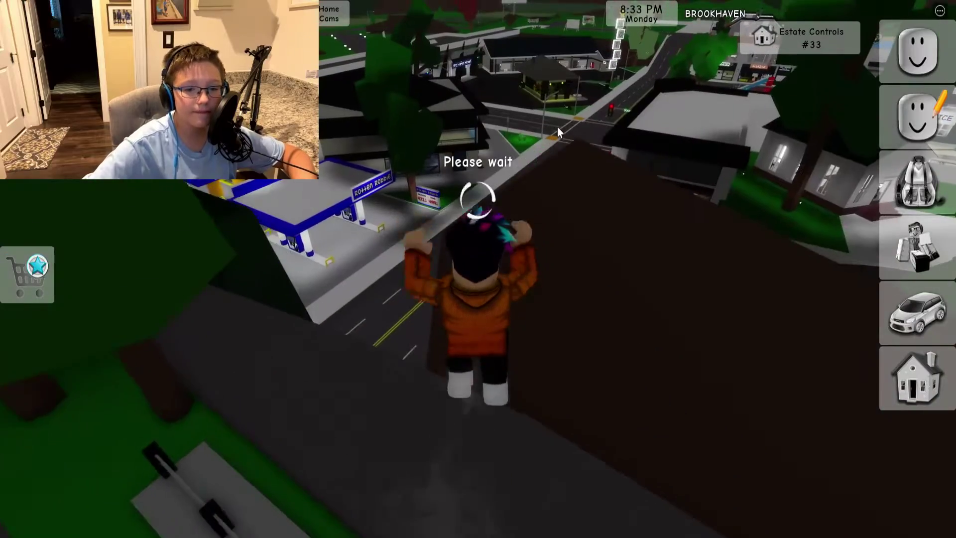
{"action": "key", "text": "w"}
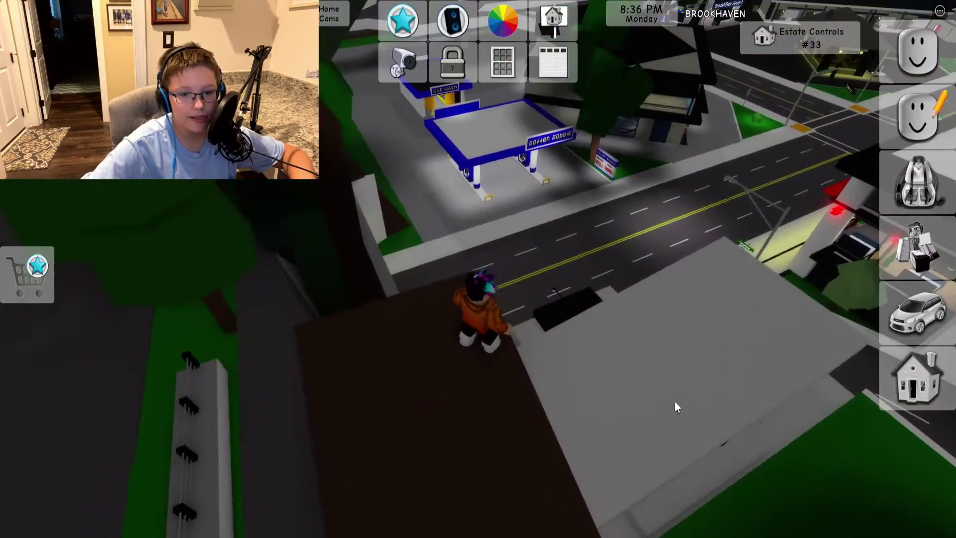
{"action": "left_click_drag", "start_coordinate": [556, 127], "coordinate": [707, 17]}
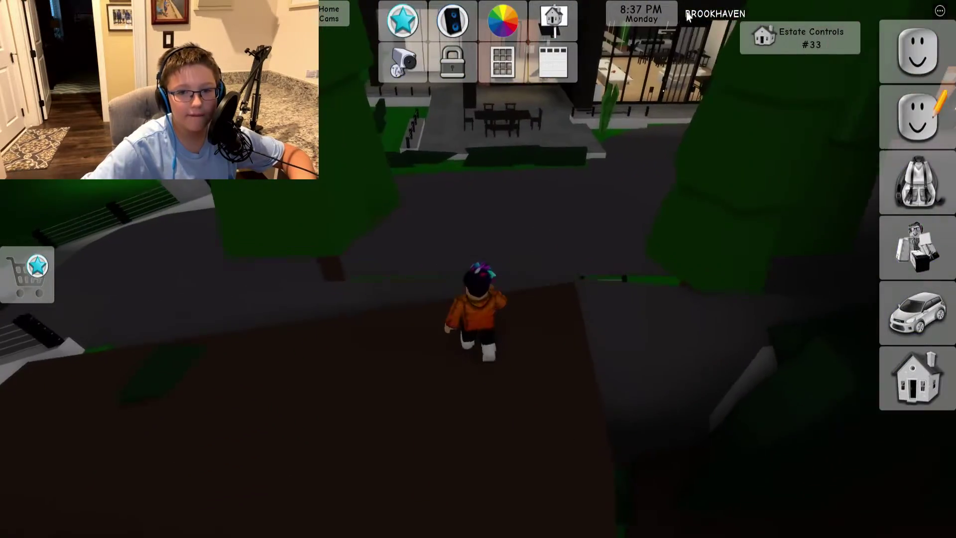
Enter the house, pass the glass wall and kitchen, and climb the stairs
{"action": "key", "text": "w"}
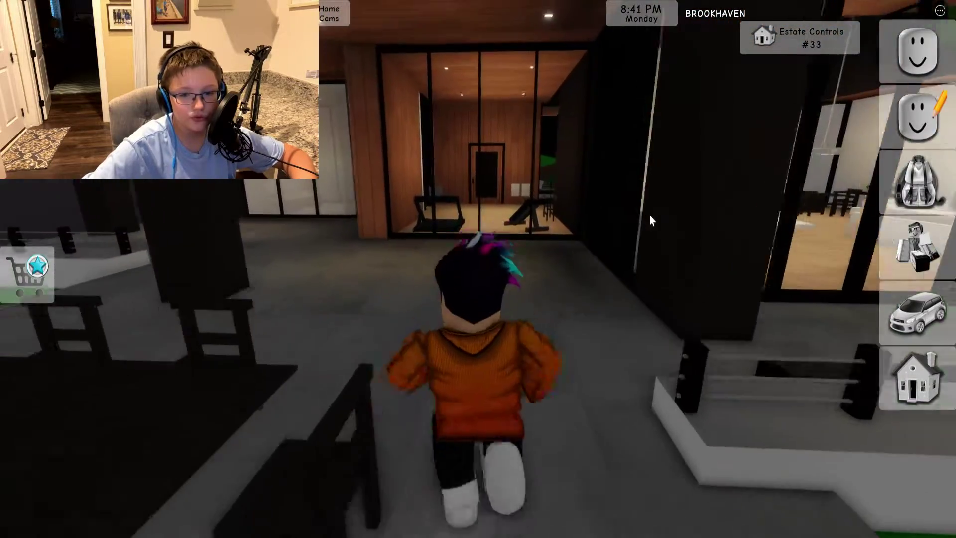
{"action": "key", "text": "w"}
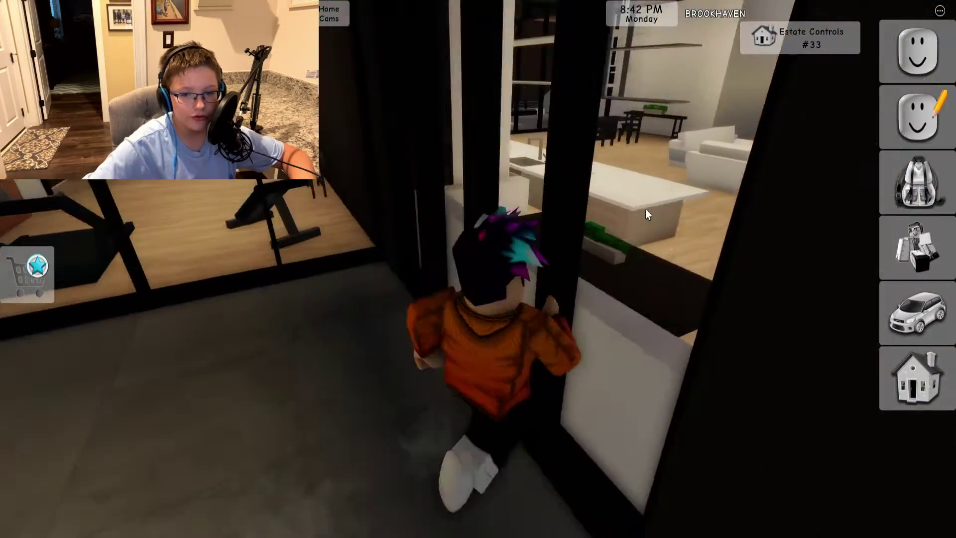
{"action": "key", "text": "w"}
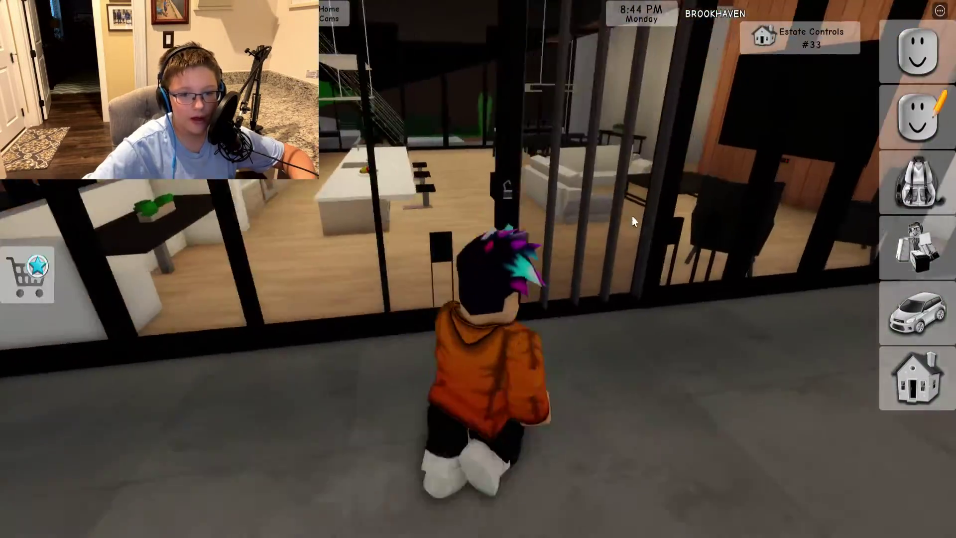
{"action": "left_click_drag", "start_coordinate": [645, 214], "coordinate": [433, 245]}
{"action": "scroll", "coordinate": [434, 240], "scroll_direction": "up", "scroll_amount": 5}
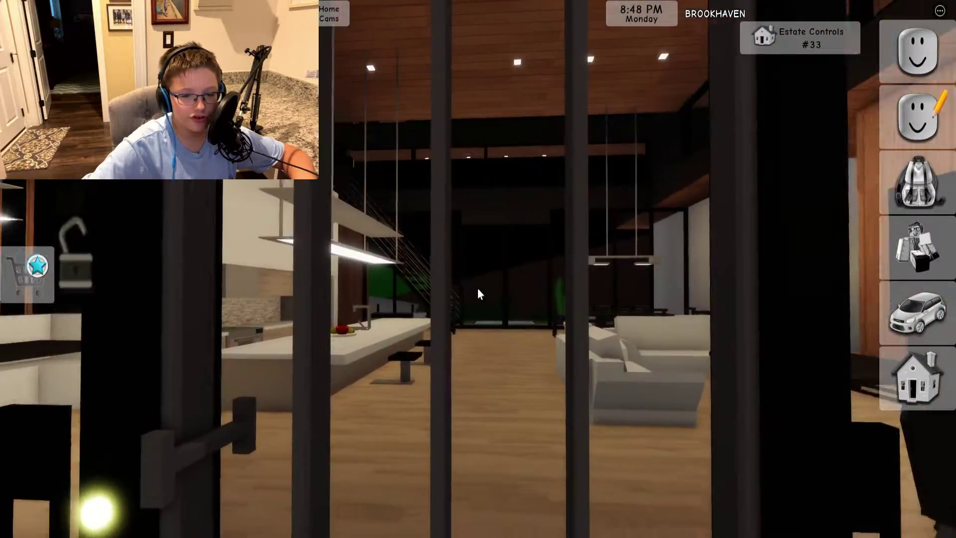
{"action": "scroll", "coordinate": [477, 289], "scroll_direction": "down", "scroll_amount": 3}
{"action": "key", "text": "w"}
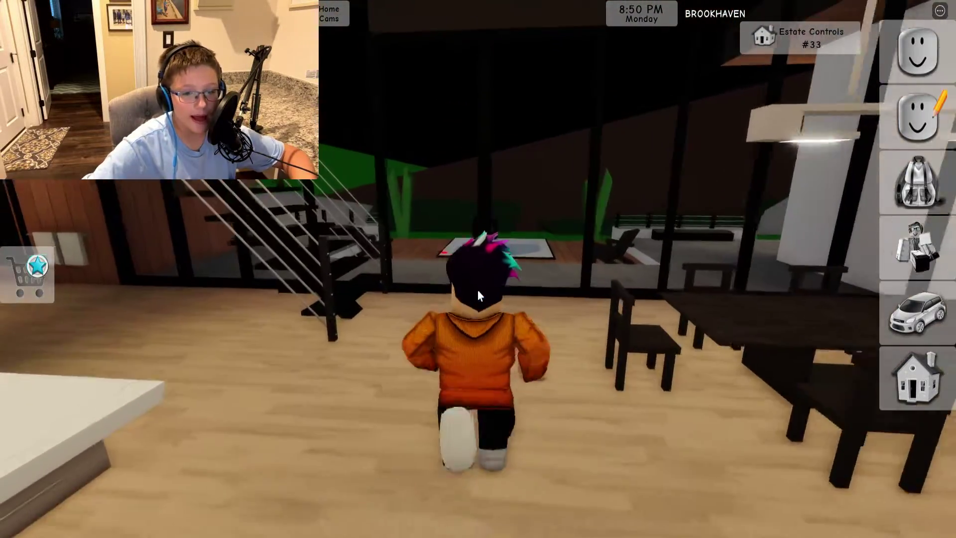
{"action": "key", "text": "w"}
{"action": "left_click_drag", "start_coordinate": [477, 290], "coordinate": [548, 296]}
Explore the upstairs living room, computer desk and bunk-bed bedroom, then return to the living room
{"action": "key", "text": "w"}
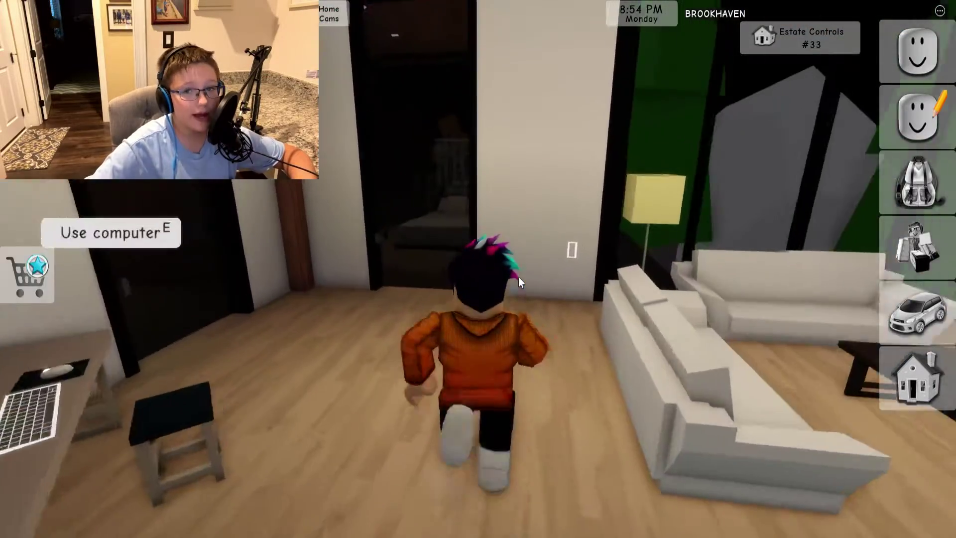
{"action": "key", "text": "w"}
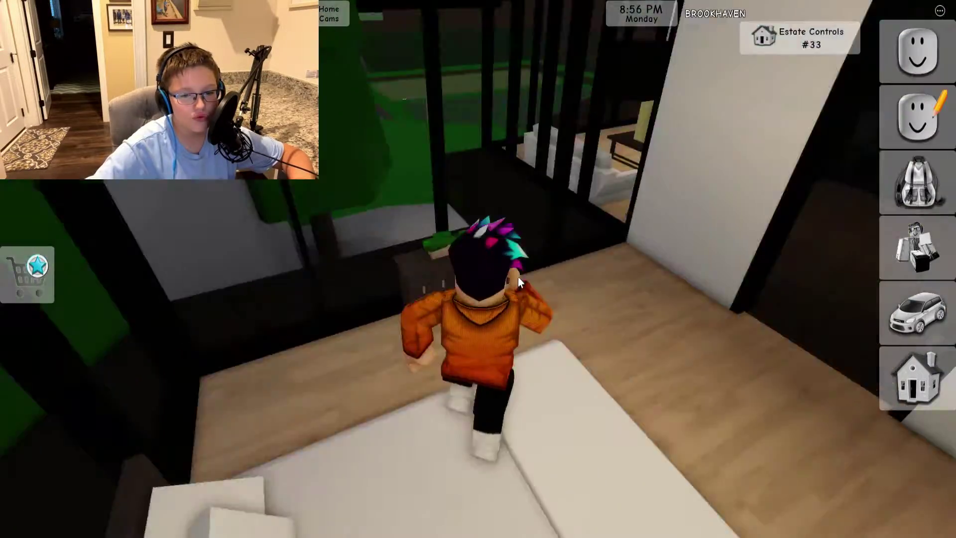
{"action": "key", "text": "w"}
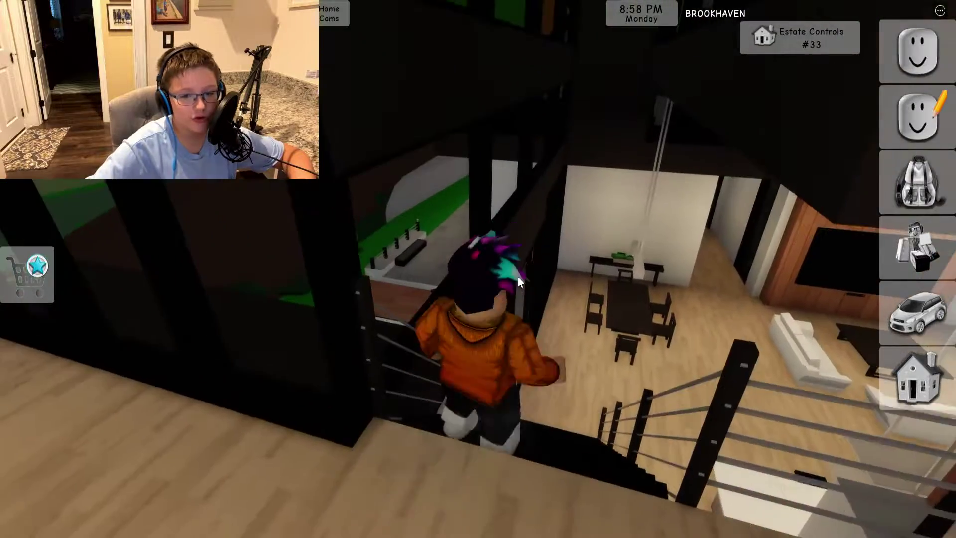
{"action": "key", "text": "w"}
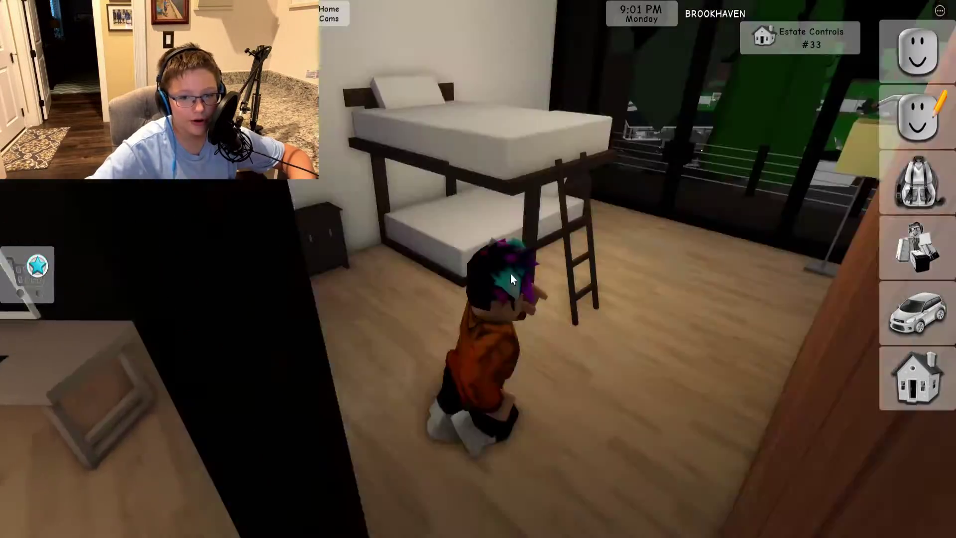
{"action": "key", "text": "w"}
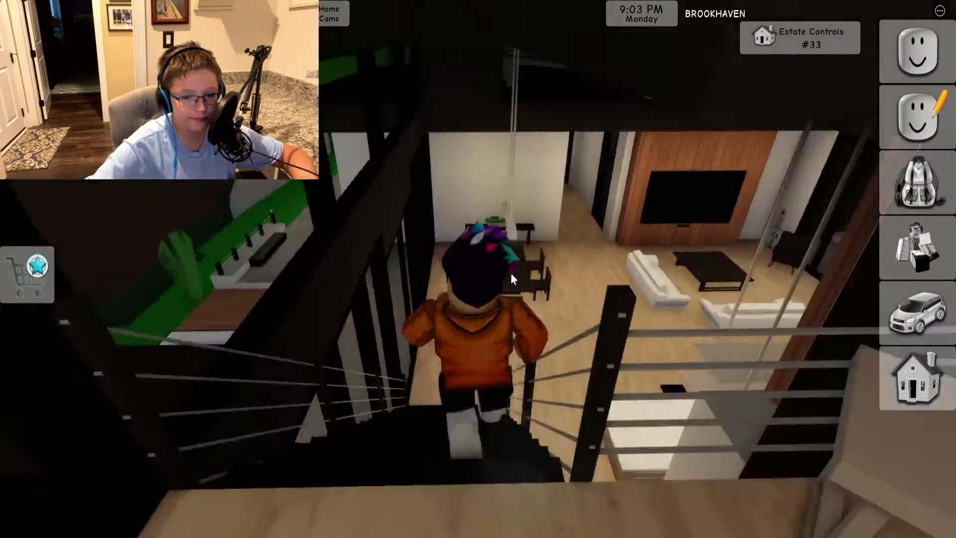
{"action": "key", "text": "w"}
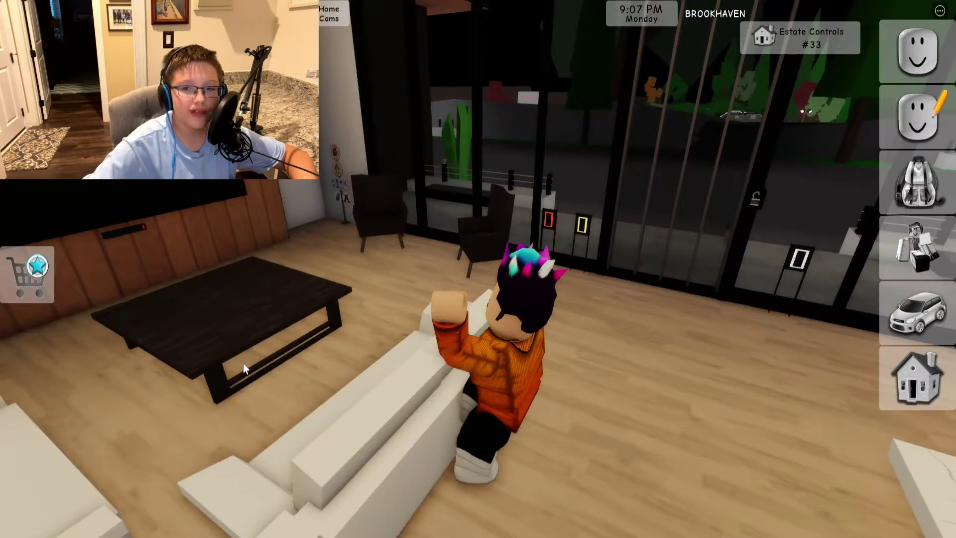
{"action": "key", "text": "w"}
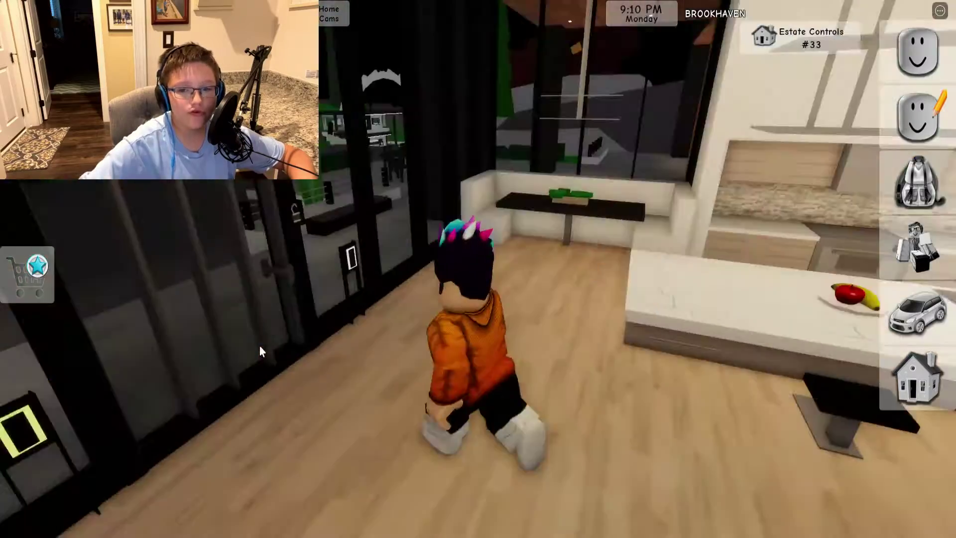
Tour the hallway, dark room, white-bed bedroom, closet and bathroom, ending in the wood-paneled room
{"action": "key", "text": "w"}
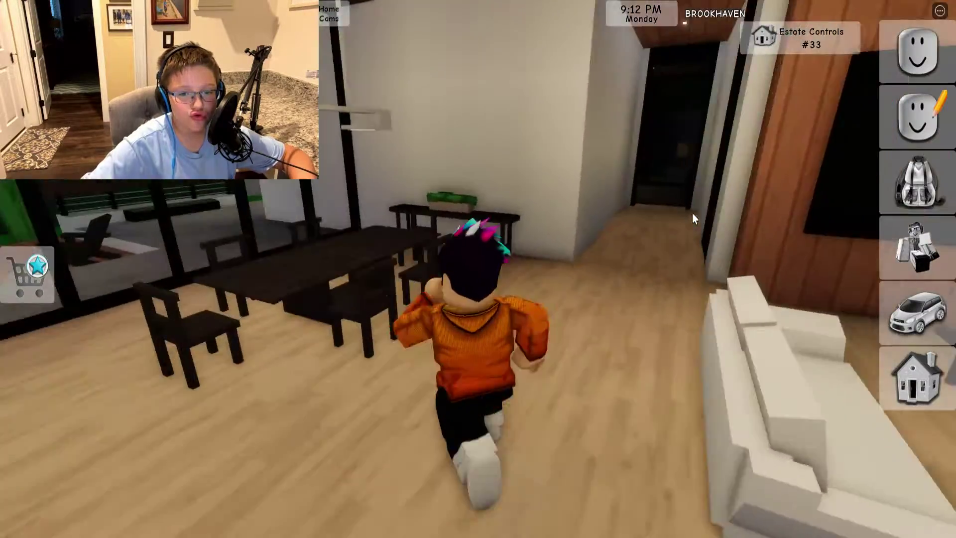
{"action": "key", "text": "w"}
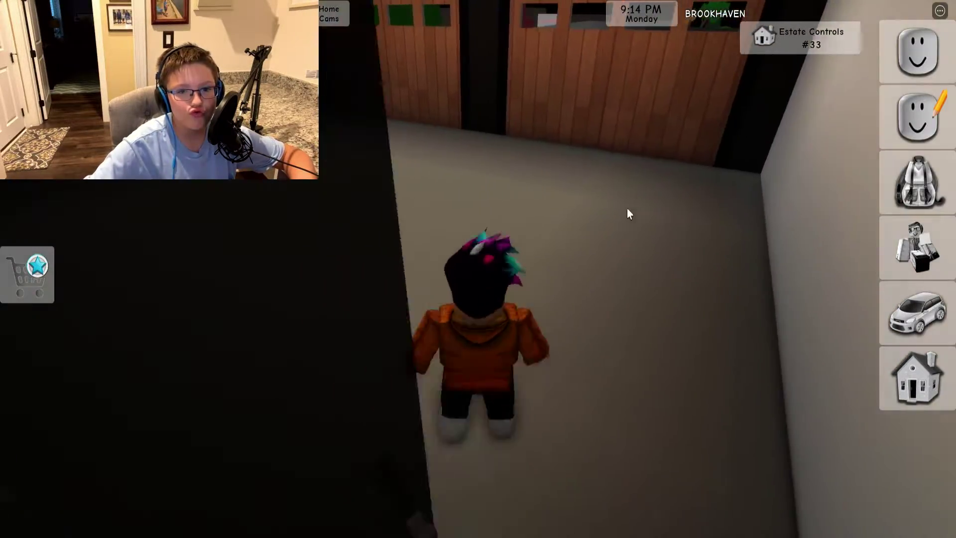
{"action": "key", "text": "w"}
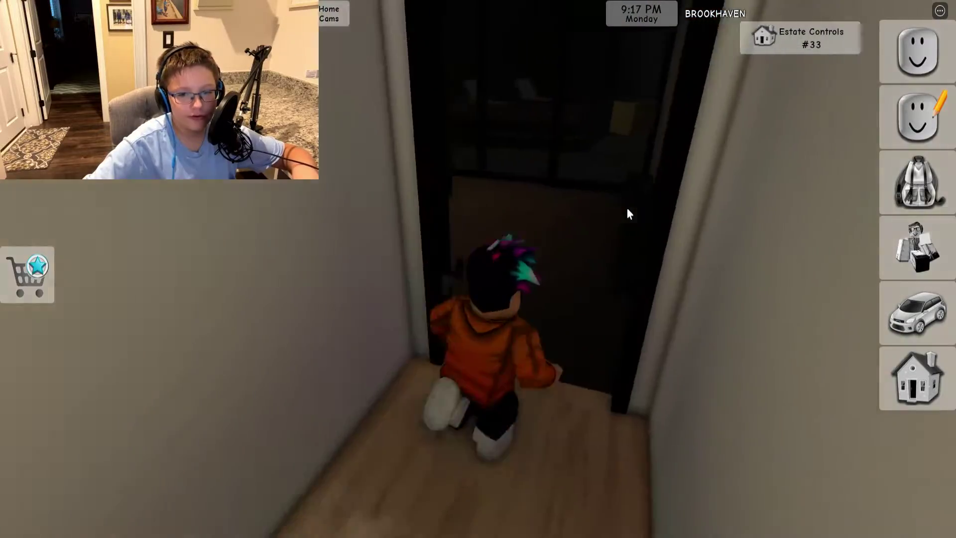
{"action": "key", "text": "w"}
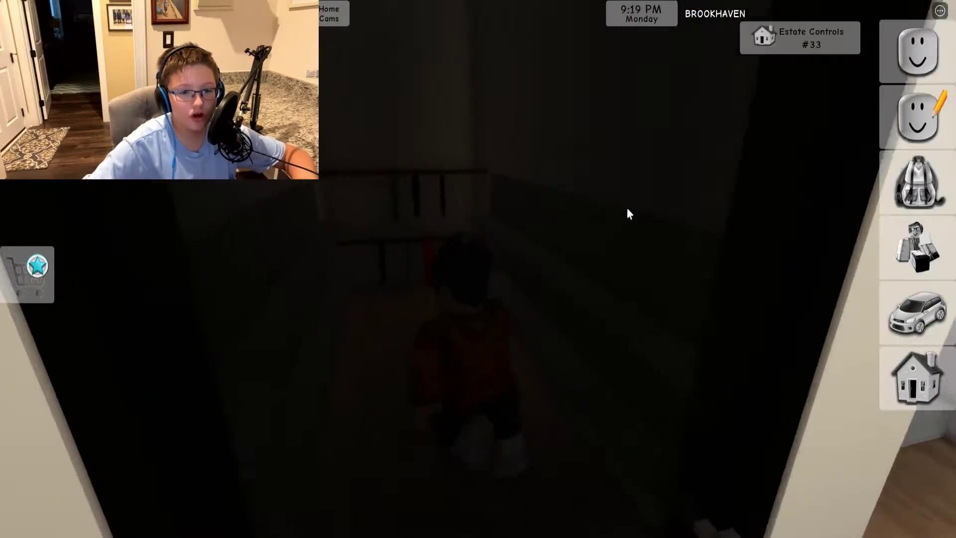
{"action": "key", "text": "w"}
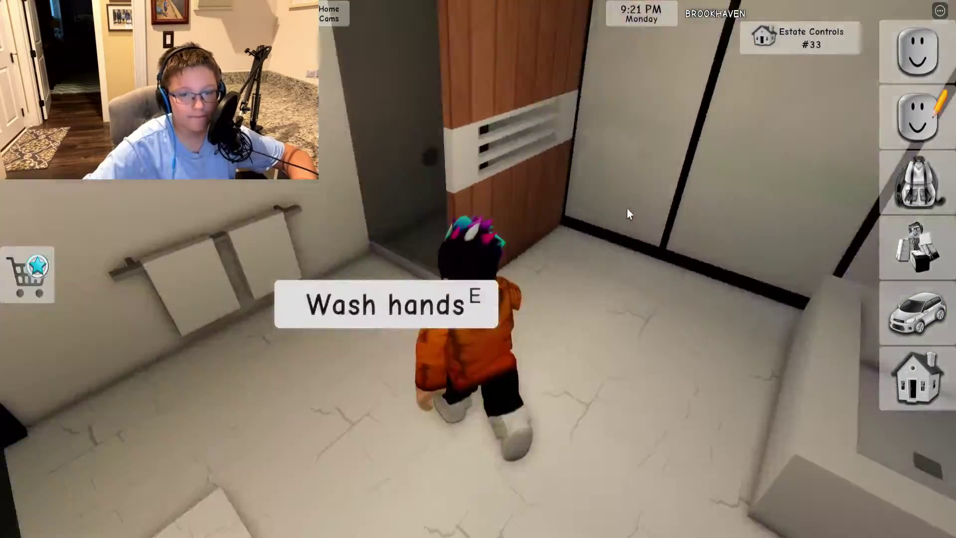
{"action": "key", "text": "w"}
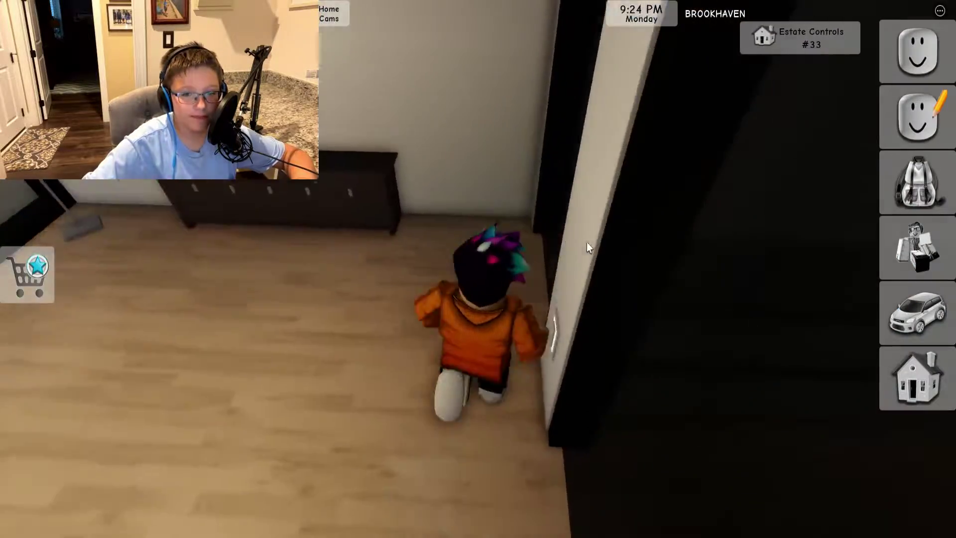
{"action": "key", "text": "w"}
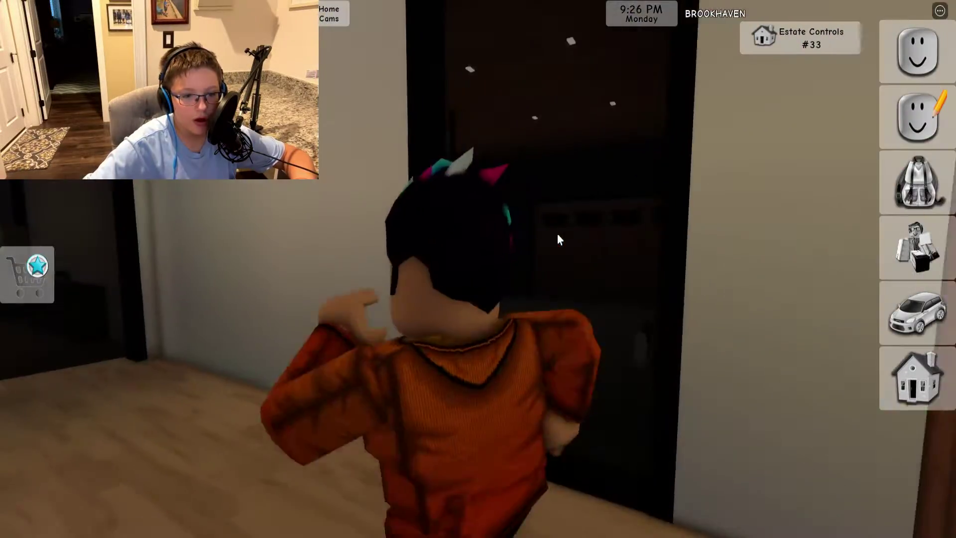
{"action": "key", "text": "w"}
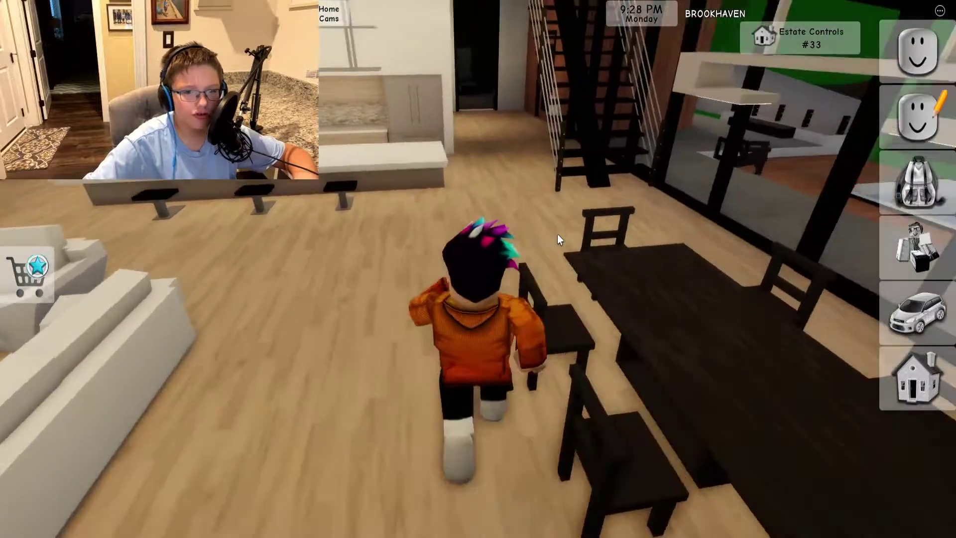
{"action": "key", "text": "w"}
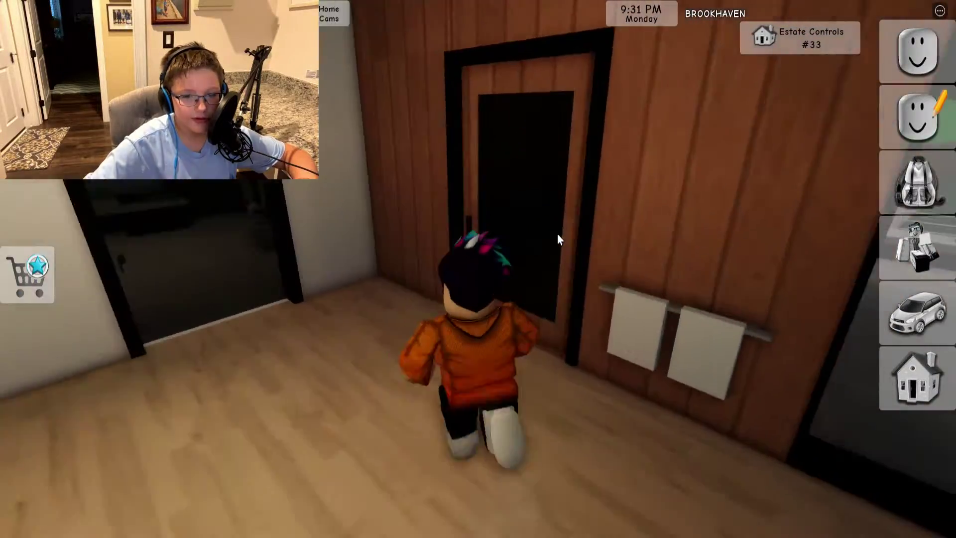
Visit the elevator, the sink-and-toilet bathroom and the white-sofa living area
{"action": "key", "text": "s"}
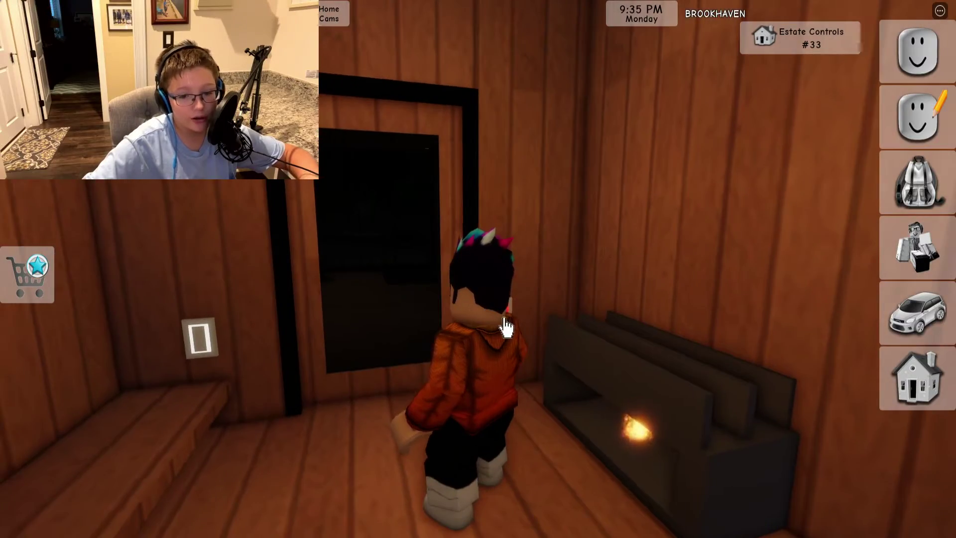
{"action": "key", "text": "w"}
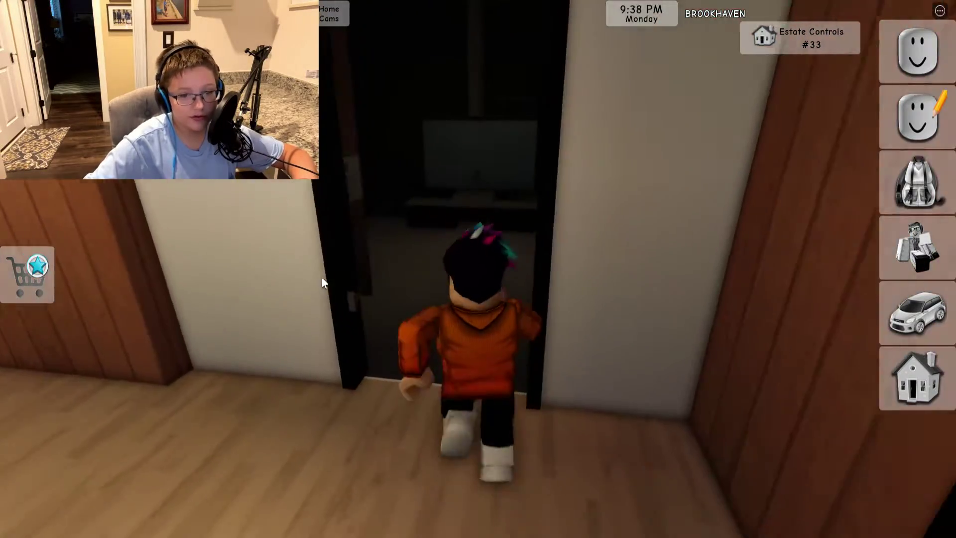
{"action": "key", "text": "w"}
{"action": "key", "text": "w"}
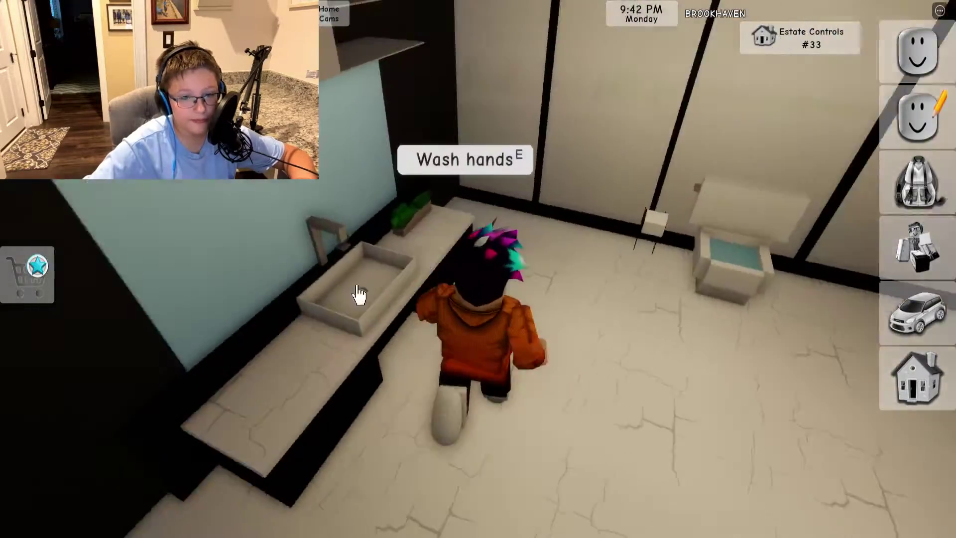
{"action": "key", "text": "w"}
{"action": "key", "text": "w"}
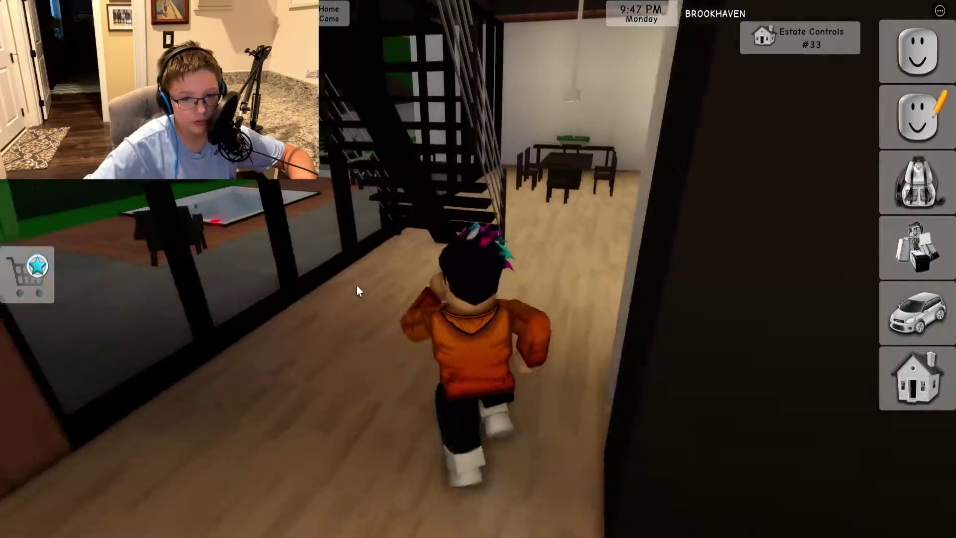
Jump up the staircase, check the gym, and go upstairs toward the glass deck doors
{"action": "key", "text": "w"}
{"action": "key", "text": "space"}
{"action": "key", "text": "w"}
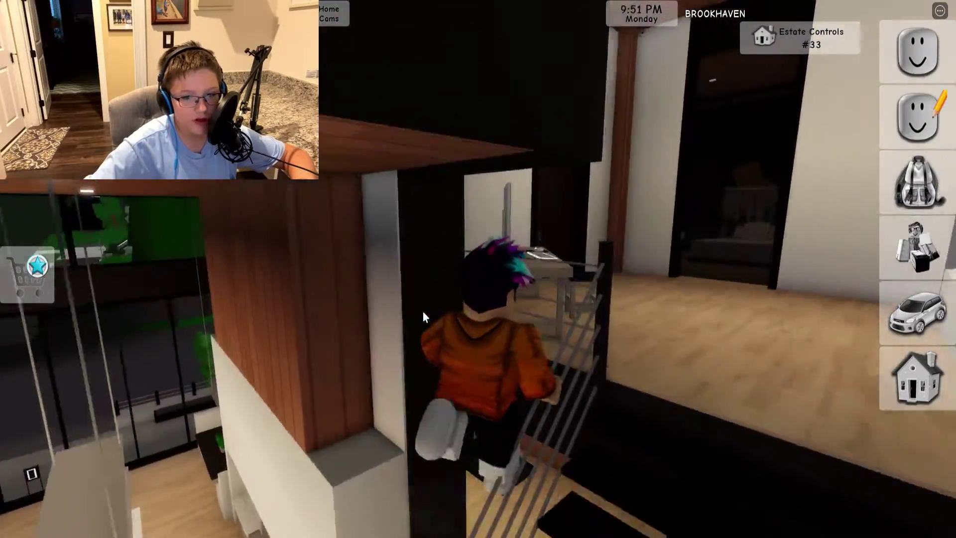
{"action": "key", "text": "w"}
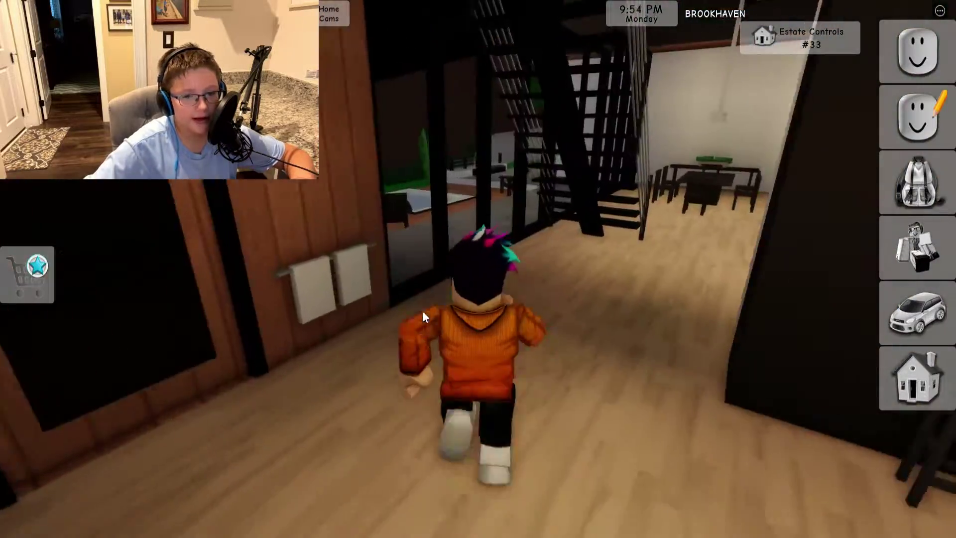
{"action": "key", "text": "w"}
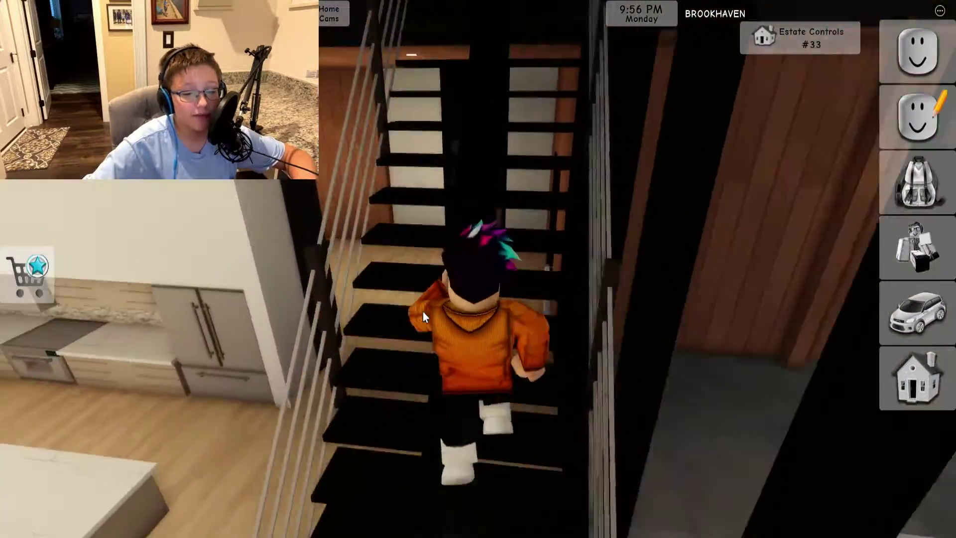
{"action": "key", "text": "w"}
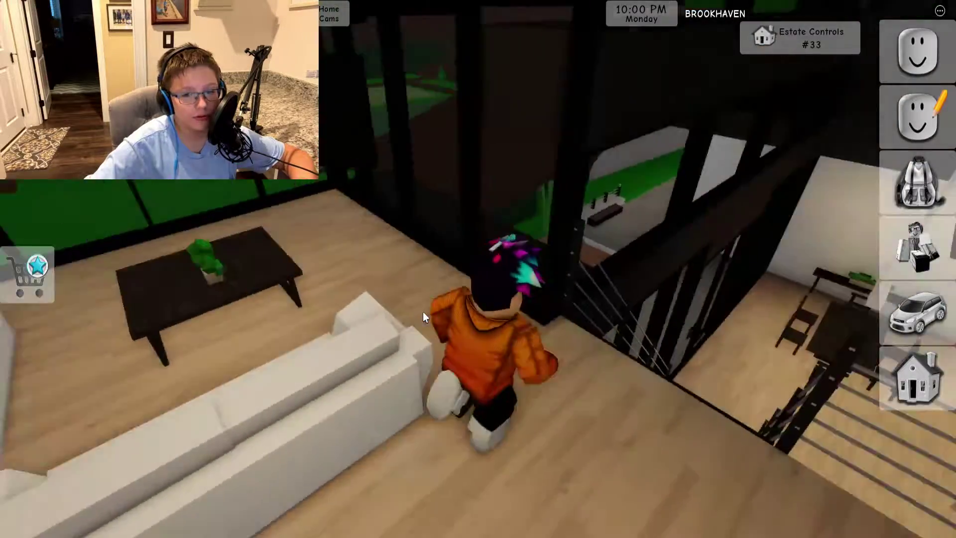
{"action": "key", "text": "w"}
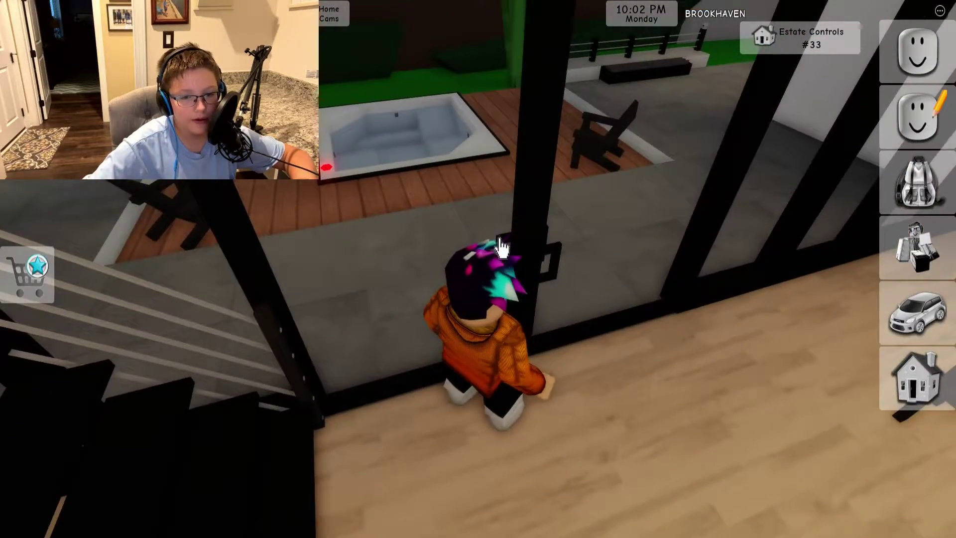
Go through the glass door onto the hot tub deck and look back at the house
{"action": "left_click", "coordinate": [502, 247]}
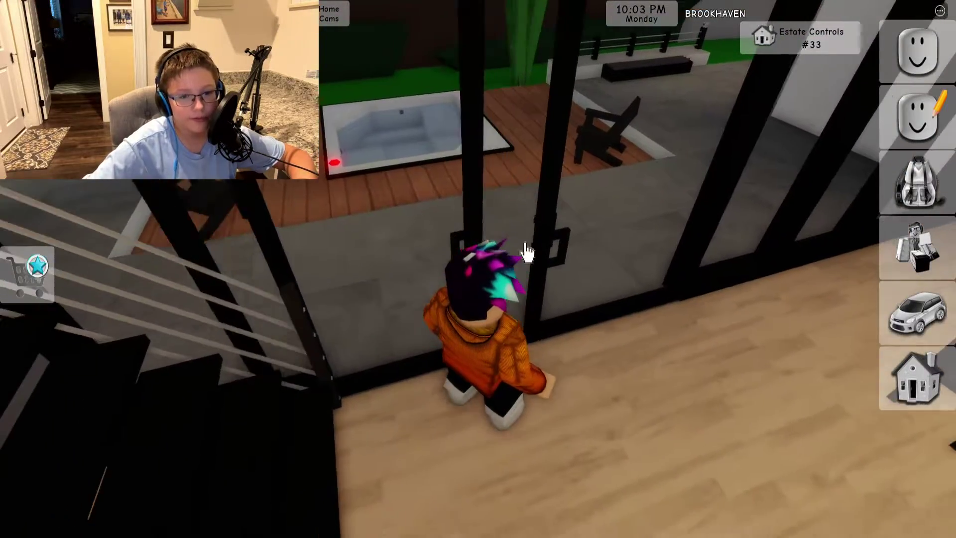
{"action": "key", "text": "w"}
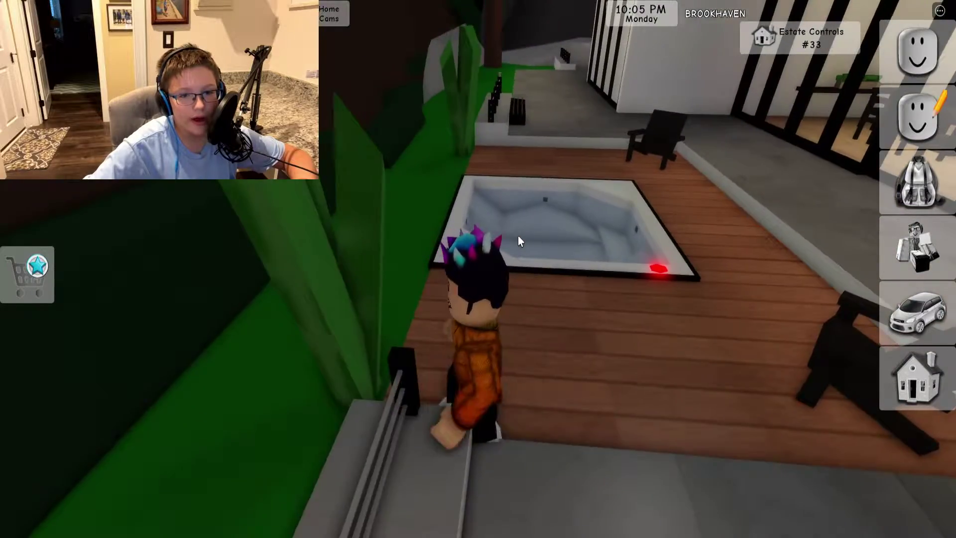
{"action": "right_click", "coordinate": [517, 235]}
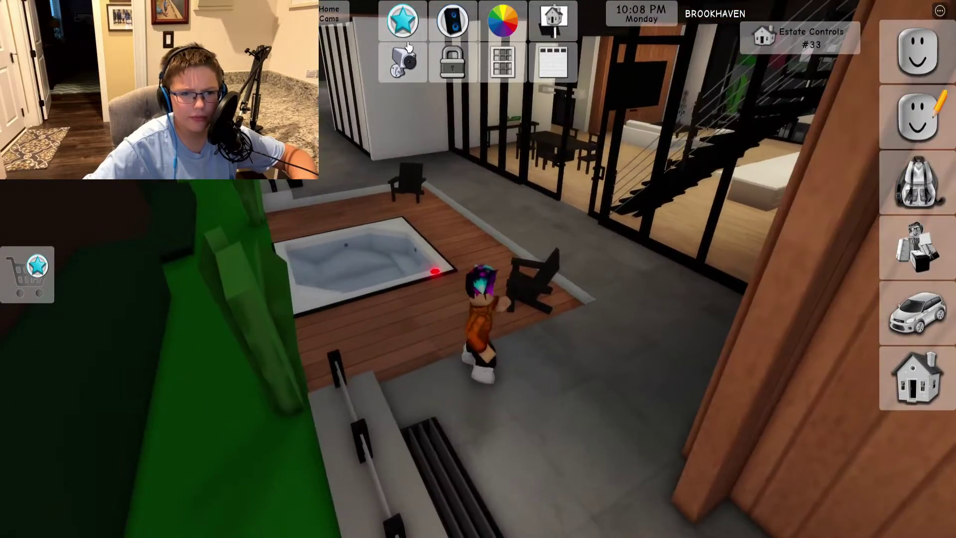
Open and close Security Cams, then bring up the House Pool option
{"action": "left_click", "coordinate": [404, 60]}
{"action": "left_click", "coordinate": [636, 104]}
{"action": "left_click", "coordinate": [404, 61]}
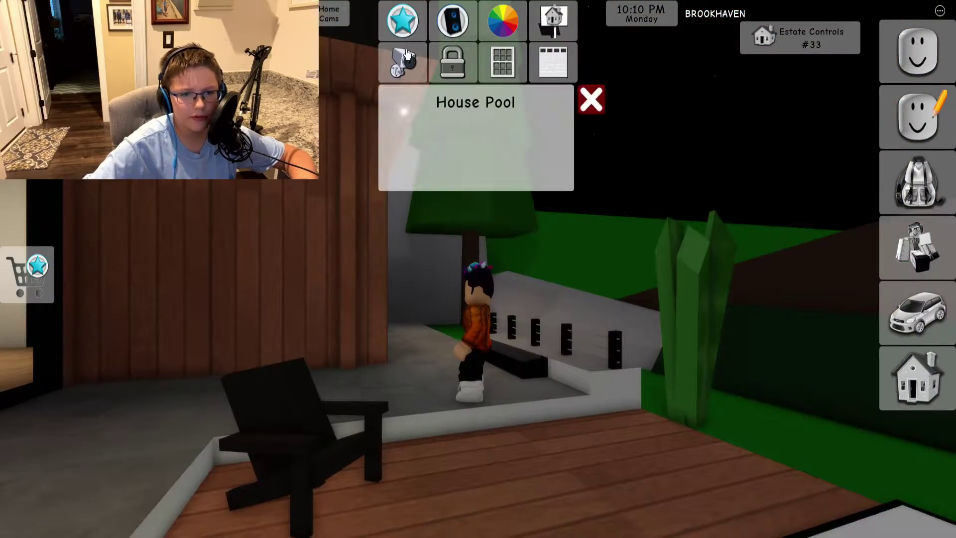
{"action": "left_click", "coordinate": [457, 177]}
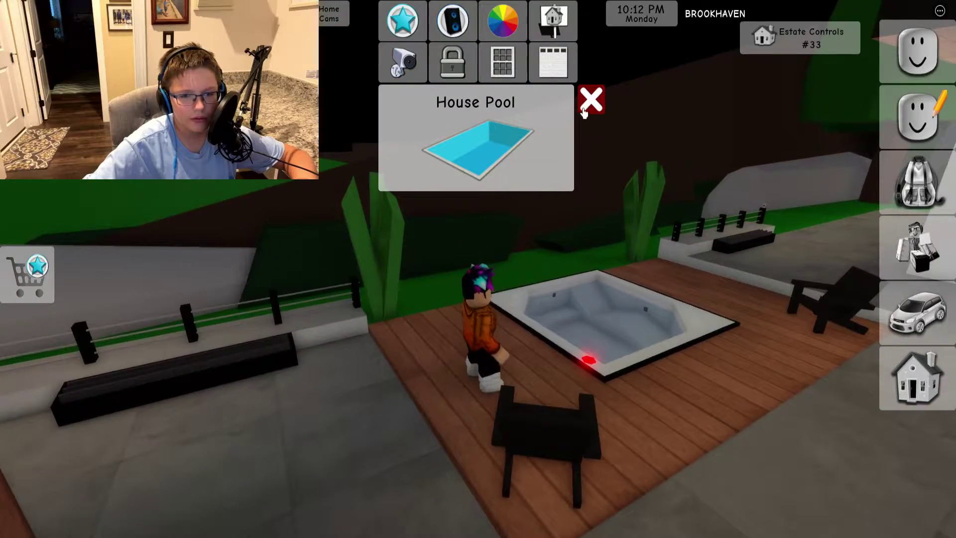
Close the pool options, walk around the house and jump into the new pool
{"action": "left_click", "coordinate": [591, 100]}
{"action": "key", "text": "w"}
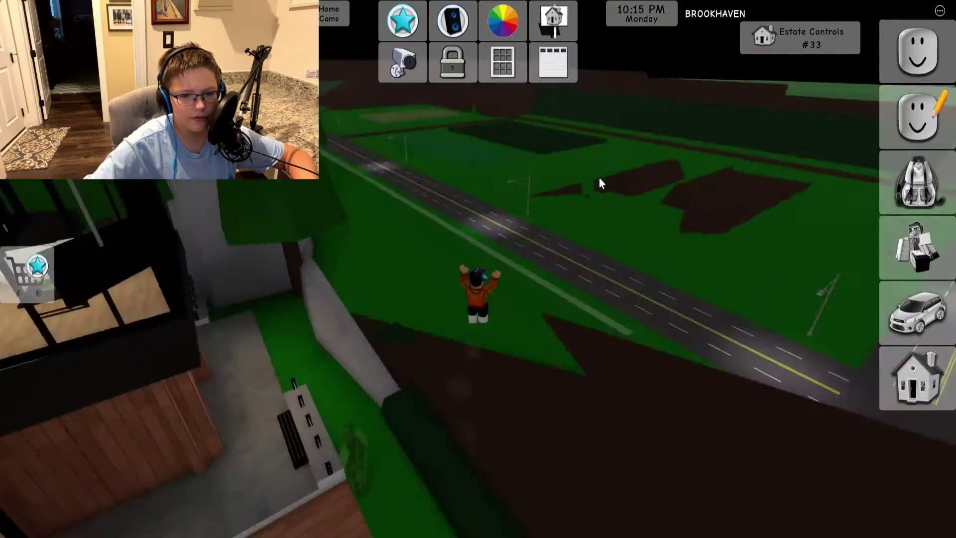
{"action": "key", "text": "w"}
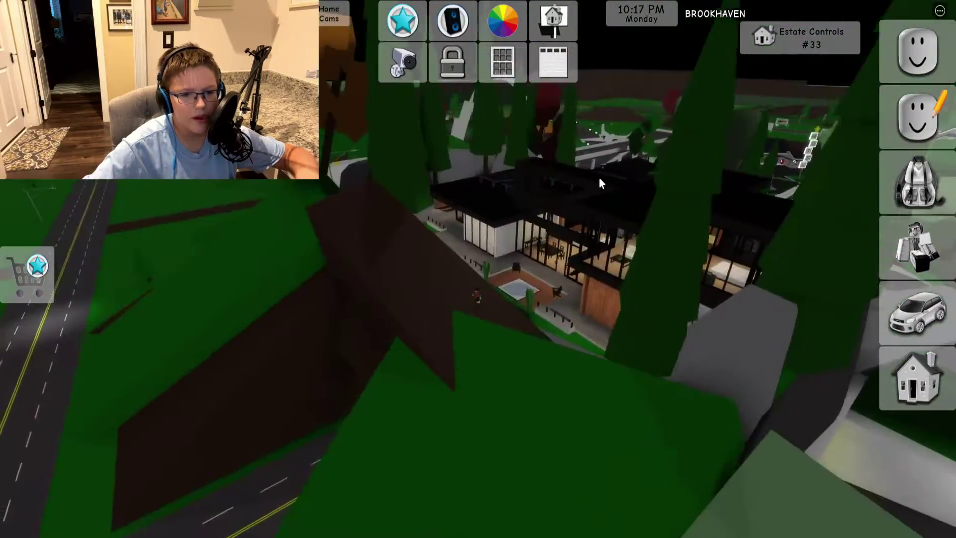
{"action": "key", "text": "w"}
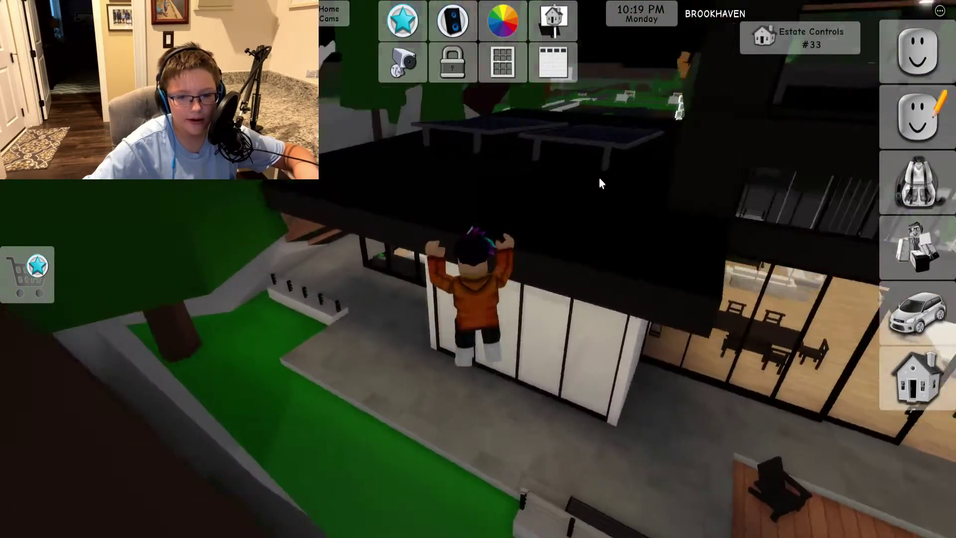
{"action": "key", "text": "w"}
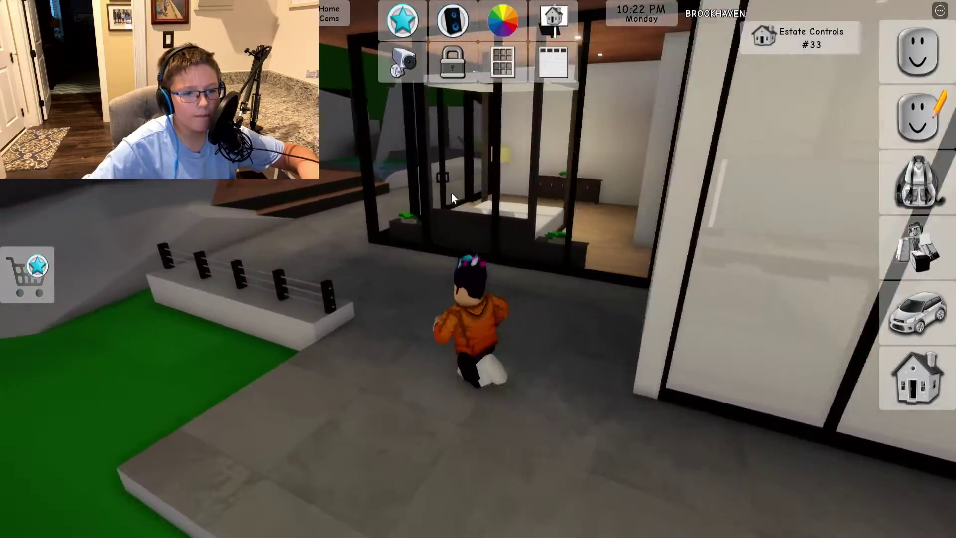
{"action": "key", "text": "w"}
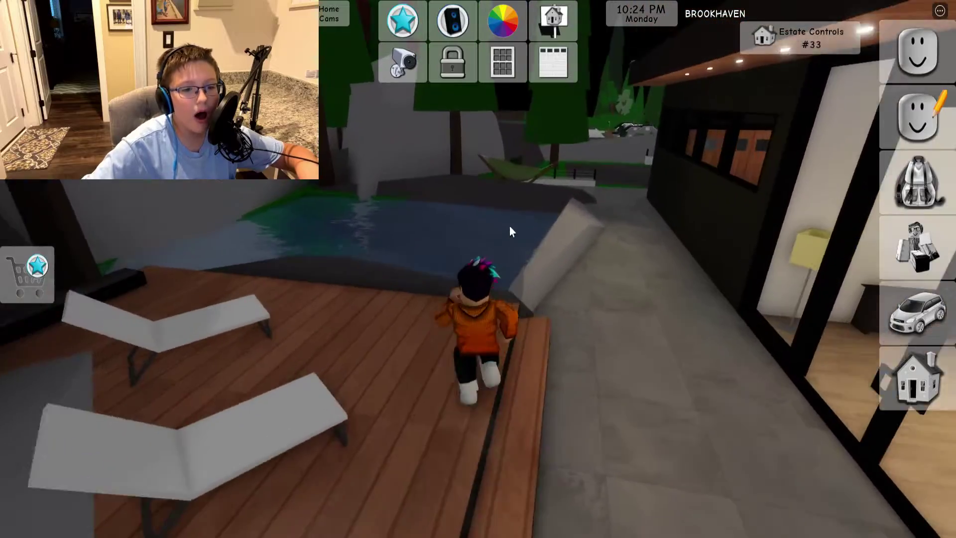
{"action": "key", "text": "space"}
{"action": "scroll", "coordinate": [478, 289], "scroll_direction": "up", "scroll_amount": 5}
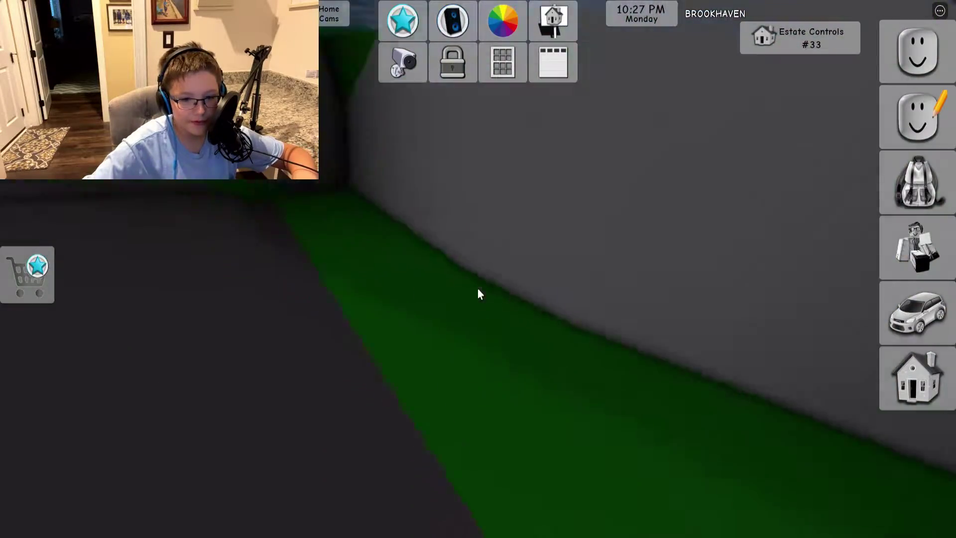
Climb out of the pool and walk up the driveway past the garage doors
{"action": "key", "text": "w"}
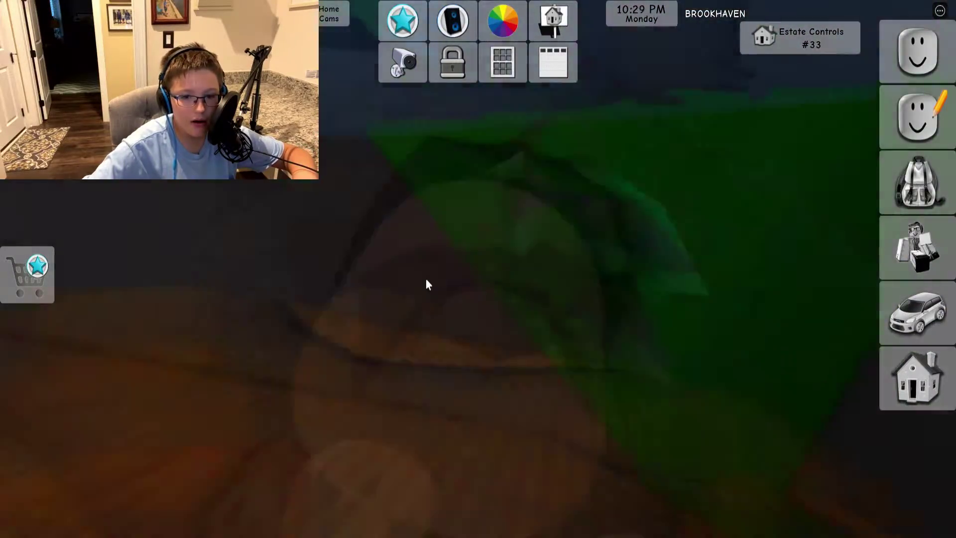
{"action": "scroll", "coordinate": [478, 289], "scroll_direction": "down", "scroll_amount": 5}
{"action": "key", "text": "w"}
{"action": "left_click_drag", "start_coordinate": [426, 279], "coordinate": [426, 279]}
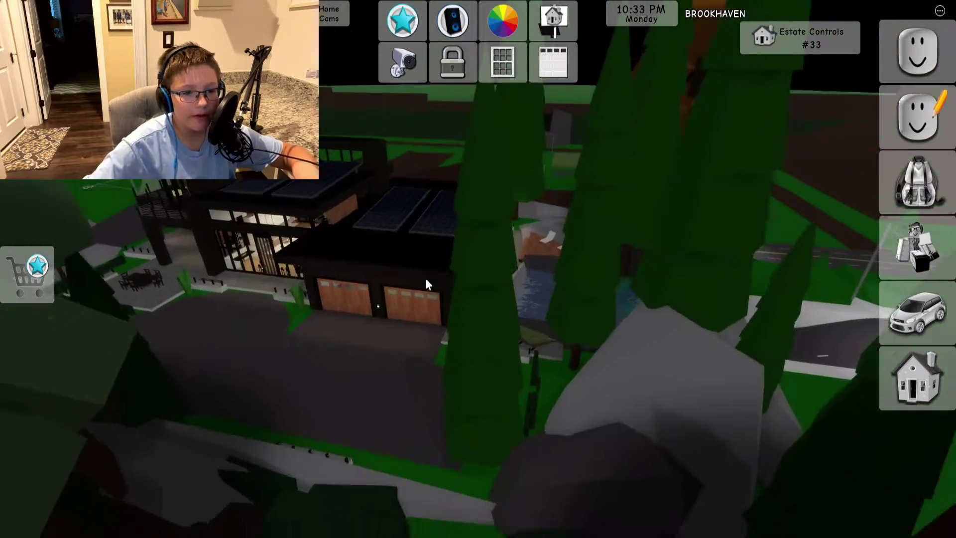
{"action": "key", "text": "w"}
{"action": "scroll", "coordinate": [426, 279], "scroll_direction": "up", "scroll_amount": 3}
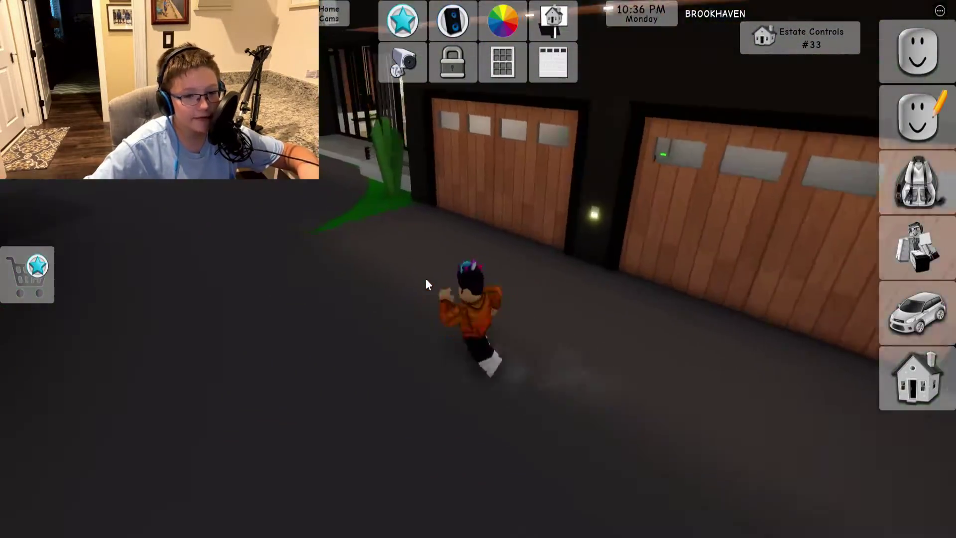
{"action": "key", "text": "w"}
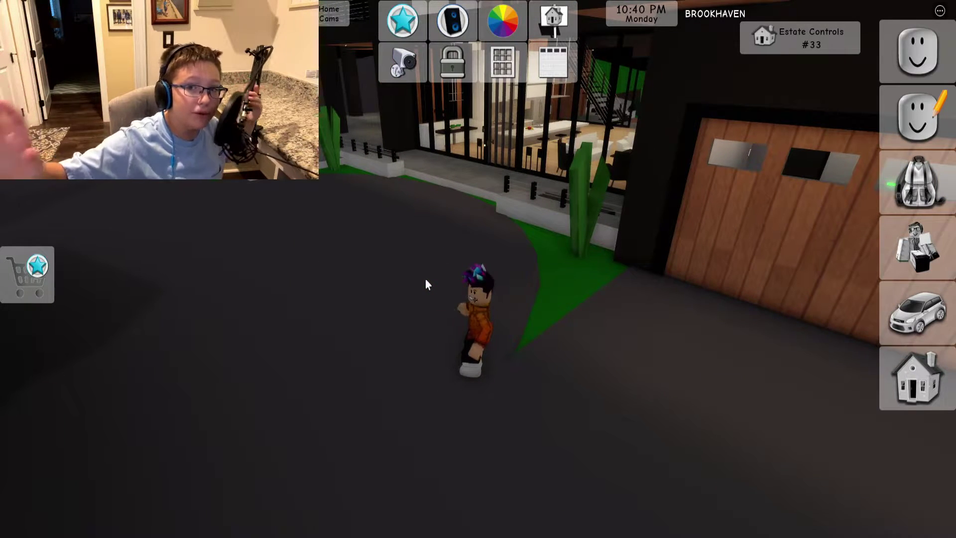
{"action": "key", "text": "w"}
{"action": "left_click_drag", "start_coordinate": [425, 278], "coordinate": [476, 221]}
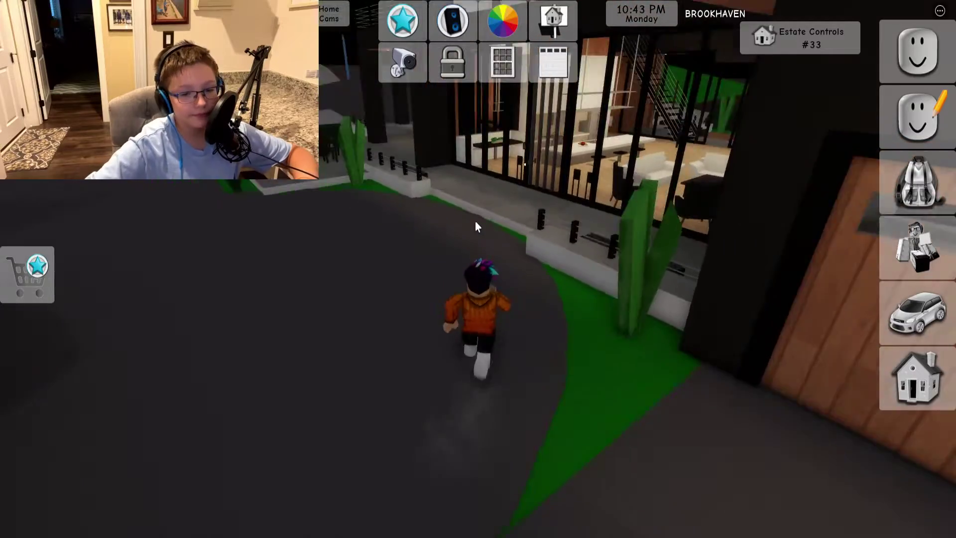
Walk down the road away from the estate and leave the game
{"action": "key", "text": "w"}
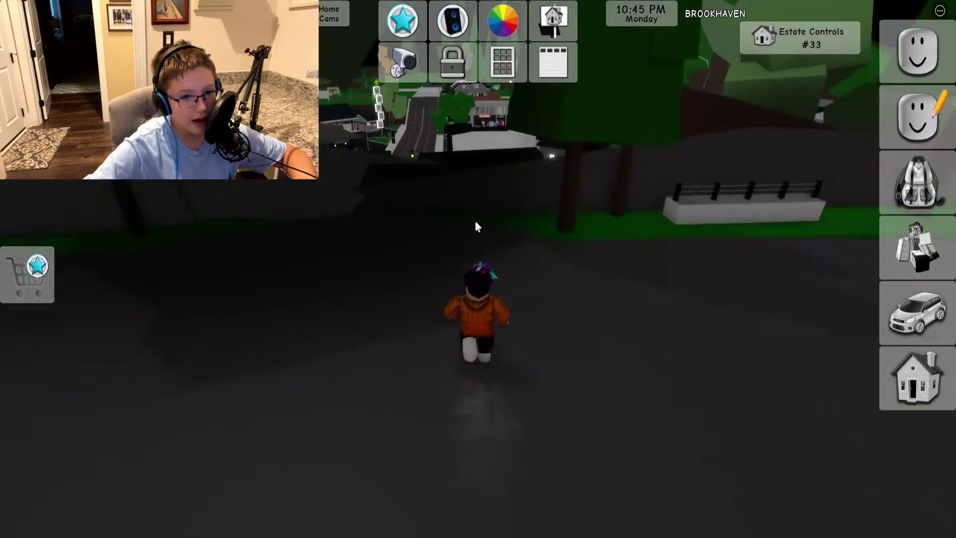
{"action": "key", "text": "Escape"}
{"action": "key", "text": "Return"}
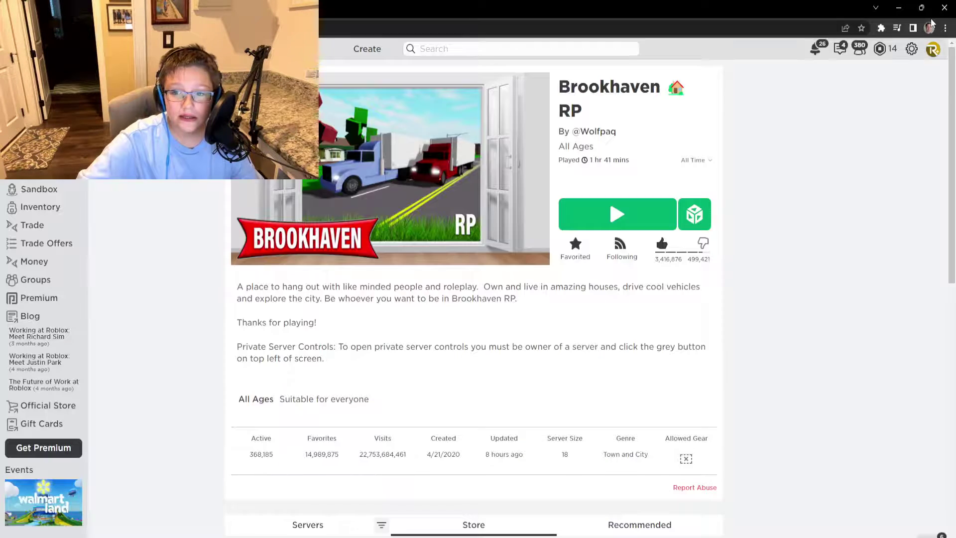
Alt-Tab to the OBS Studio window, where the recording is still running
{"action": "key", "text": "alt+Tab"}
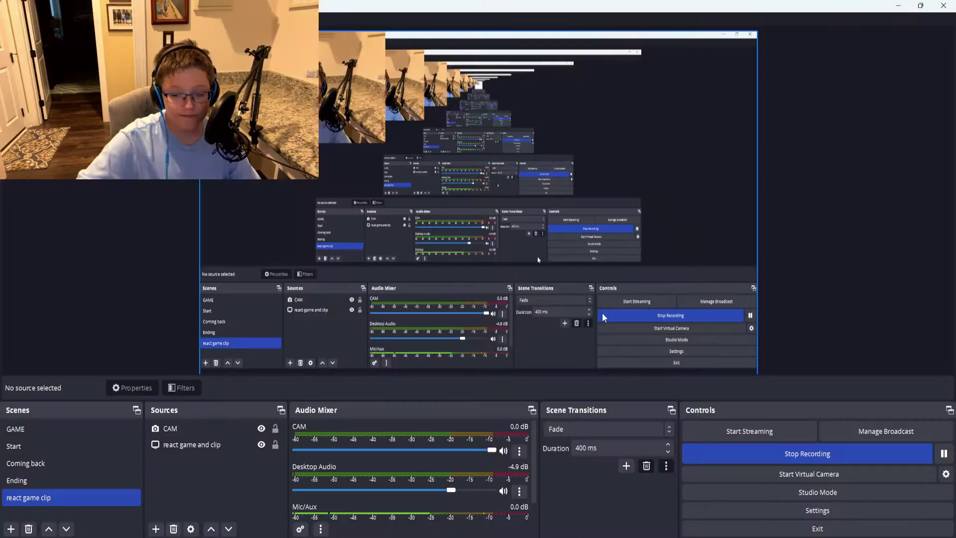